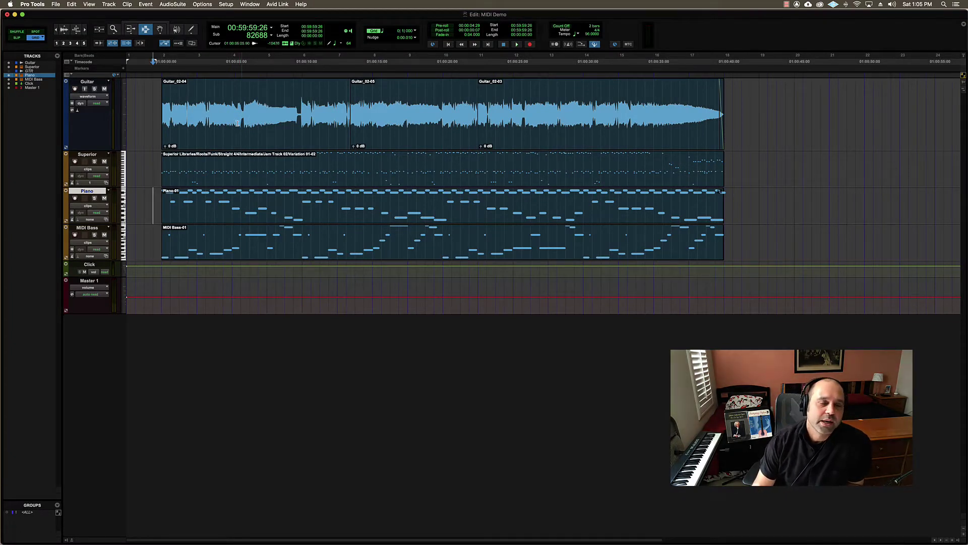
Place the edit point at the Guitar clip start (01:00:00:14) and bring up the Transport window lower over the tracks.
left_click(160, 113)
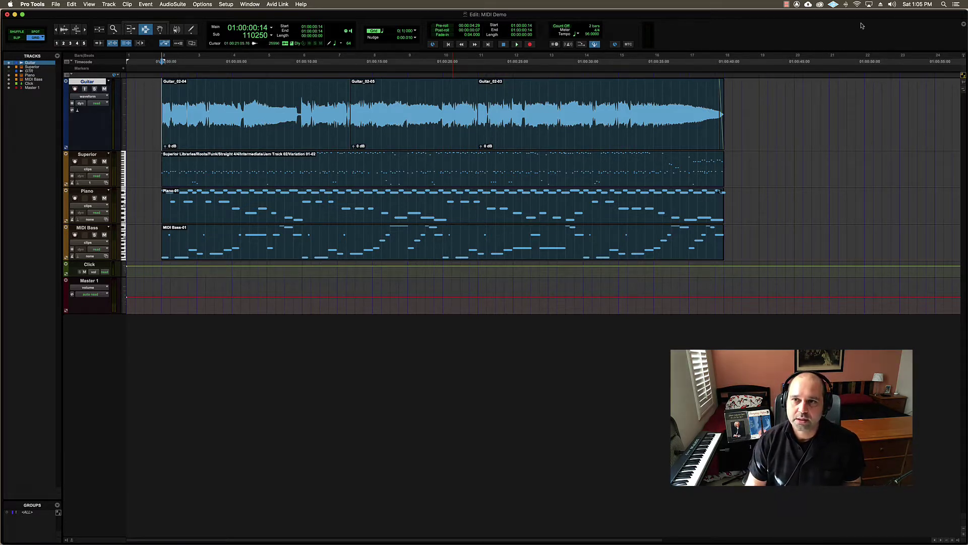
key("super+1")
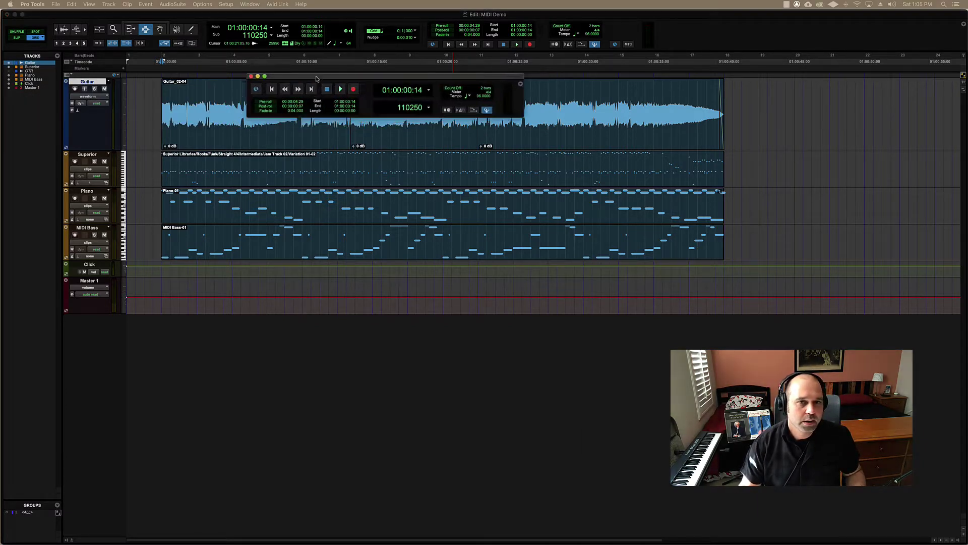
left_click_drag(324, 72, 325, 131)
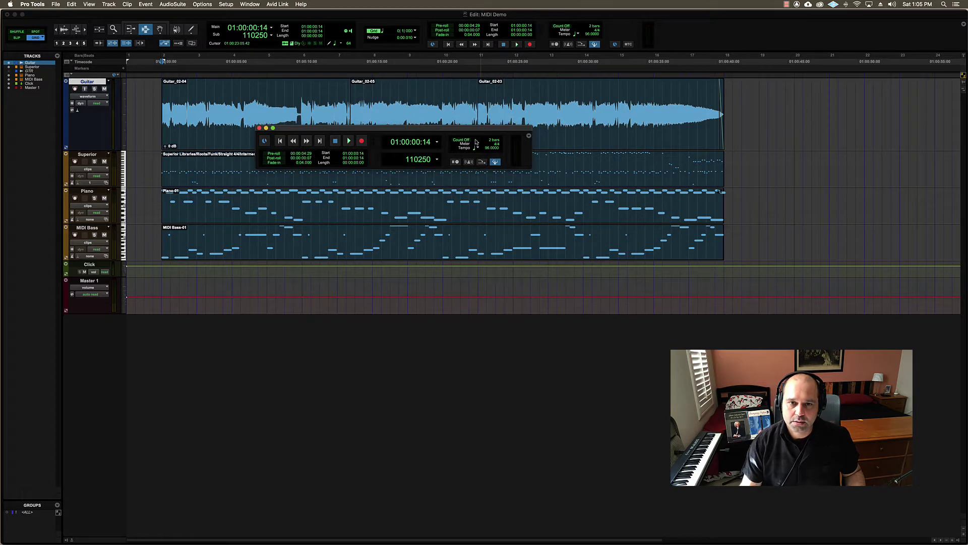
Close the Transport window and show MIDI Controls in the Edit toolbar while hiding Synchronization.
left_click(259, 128)
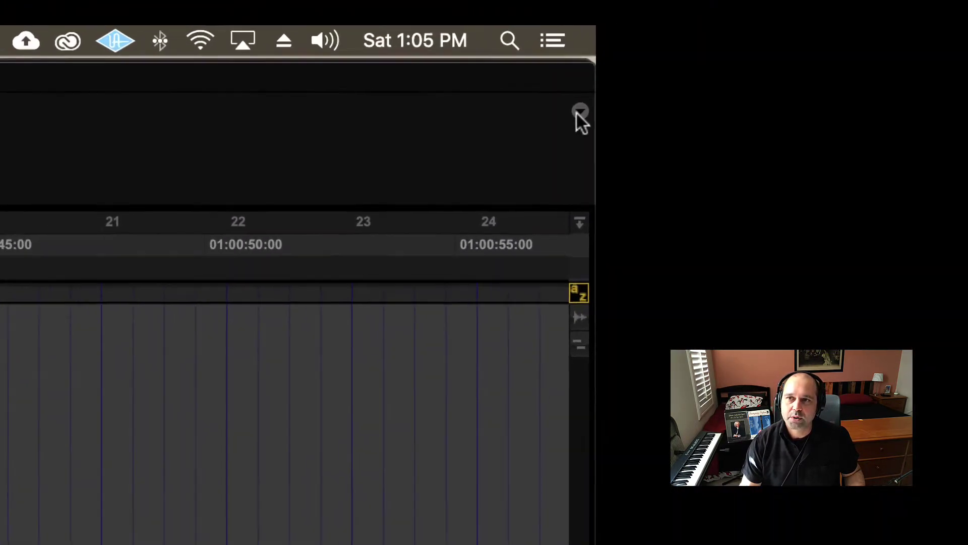
left_click(963, 24)
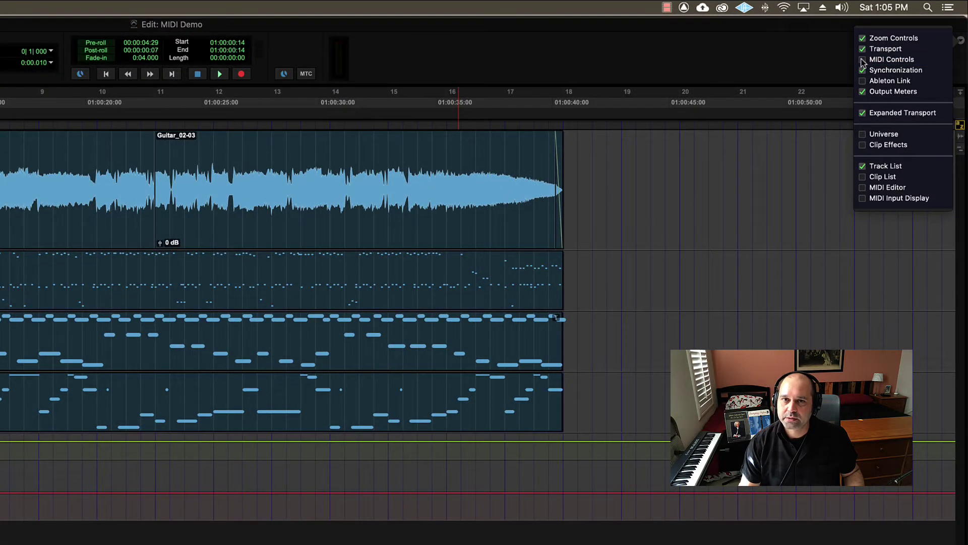
left_click(863, 61)
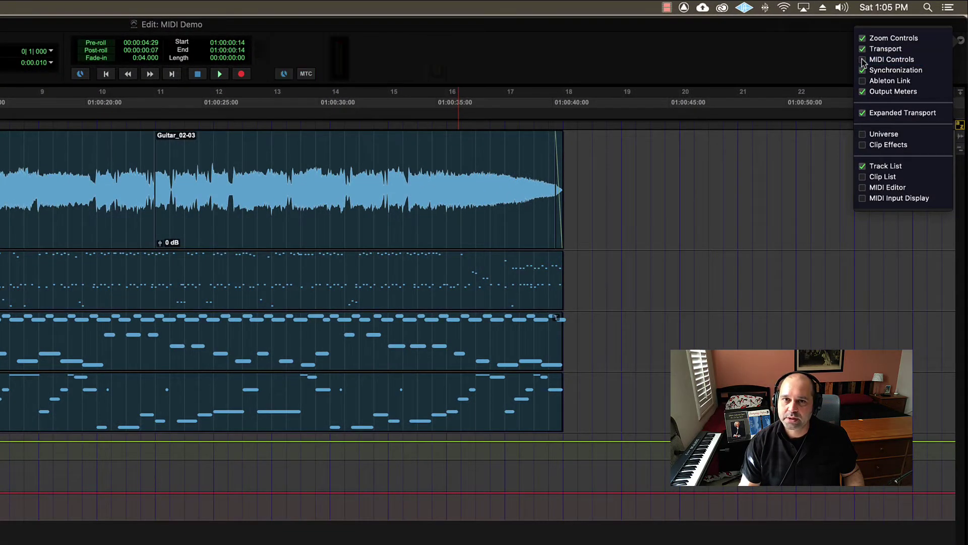
left_click(863, 72)
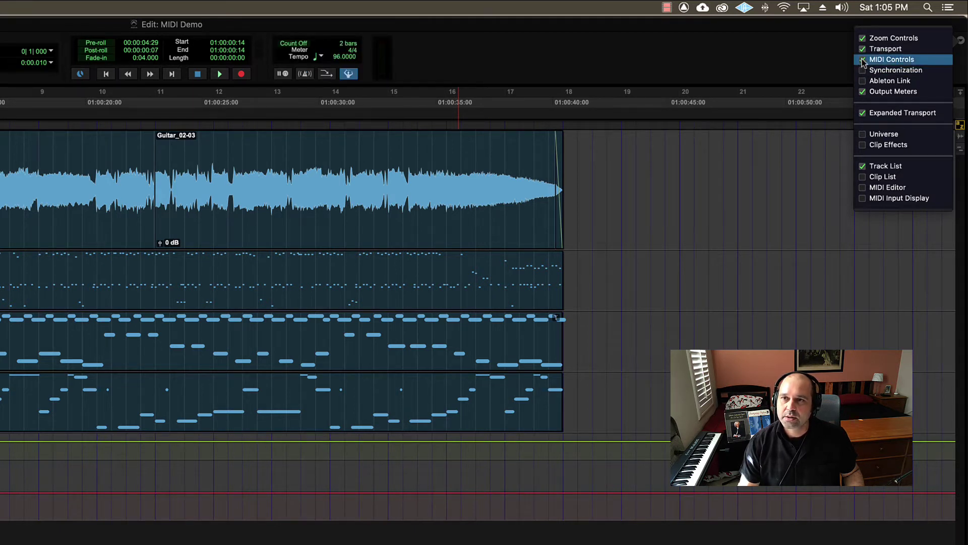
left_click(864, 62)
left_click(863, 62)
left_click(863, 61)
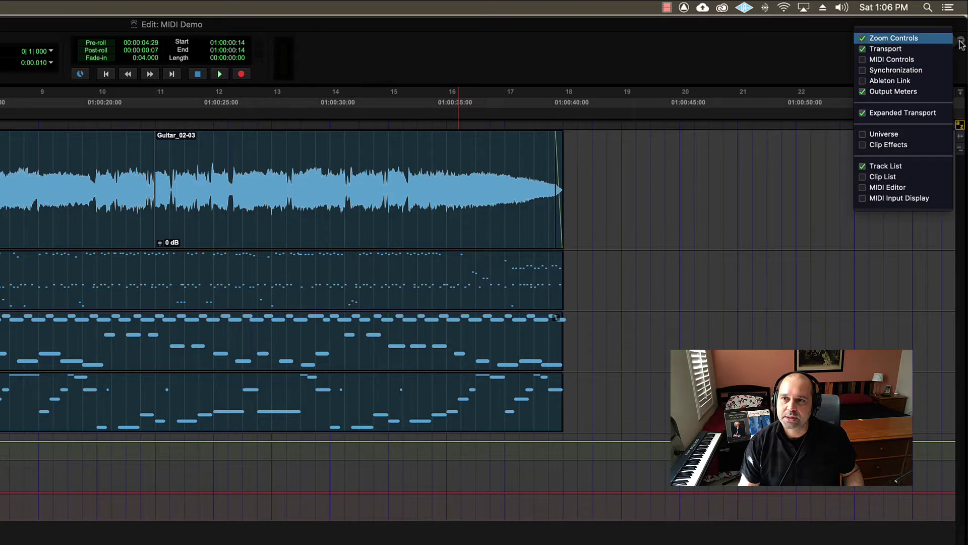
left_click(863, 62)
left_click(961, 42)
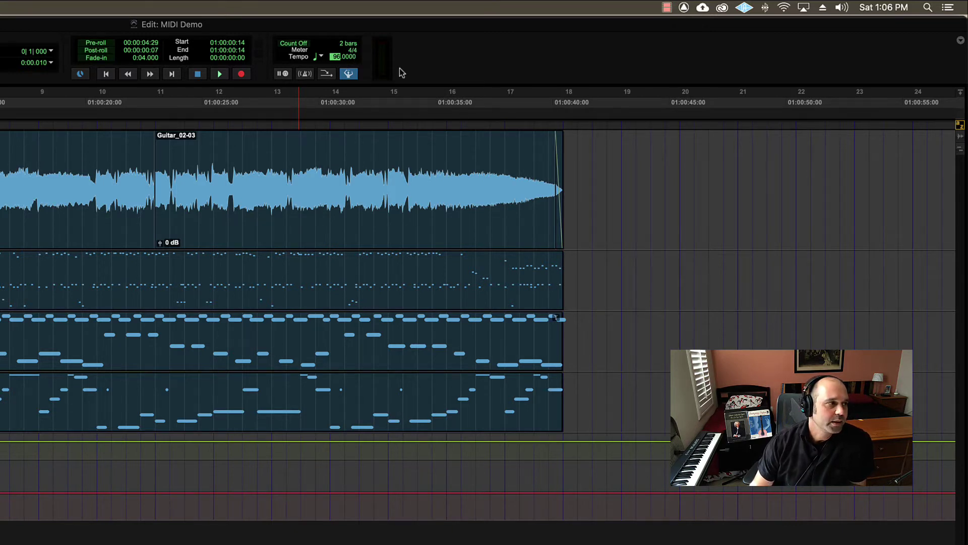
Enable MIDI Merge, record-enable the Piano track, and raise its fader to +3.6 in the Mix window.
left_click(282, 74)
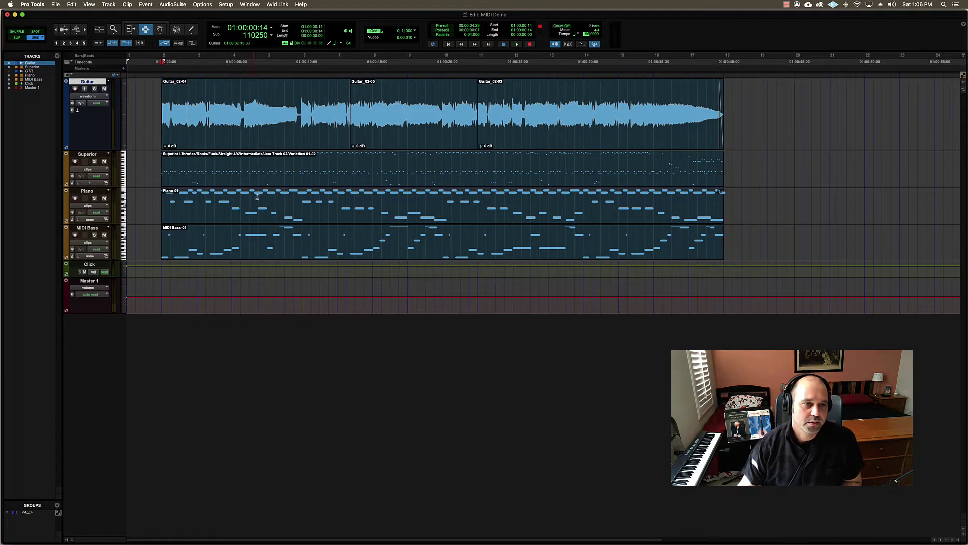
left_click(732, 200)
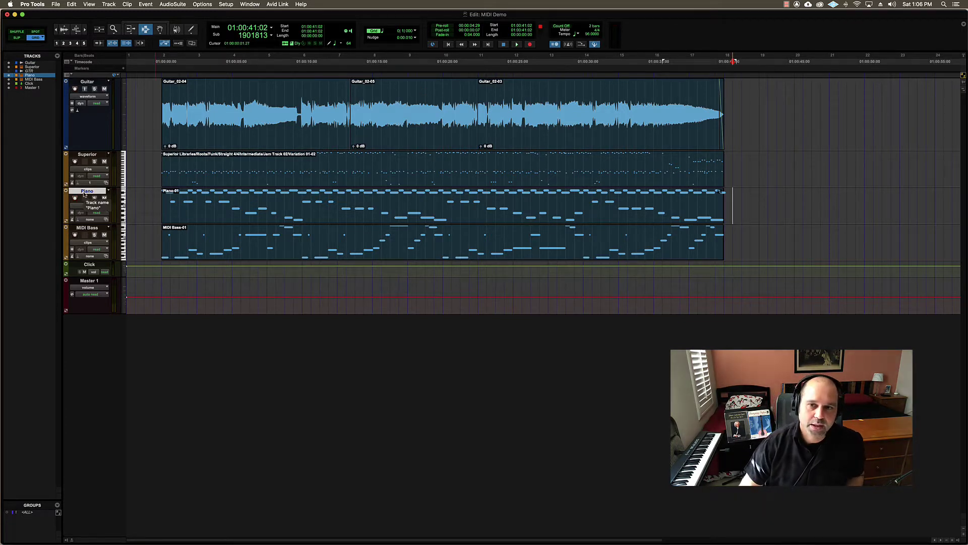
left_click(739, 210)
key("shift+r")
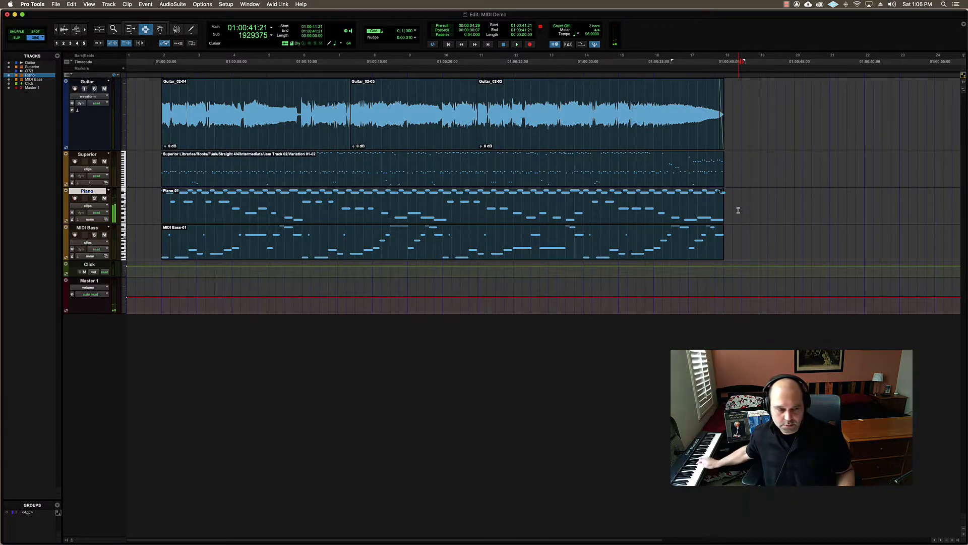
key("super+equal")
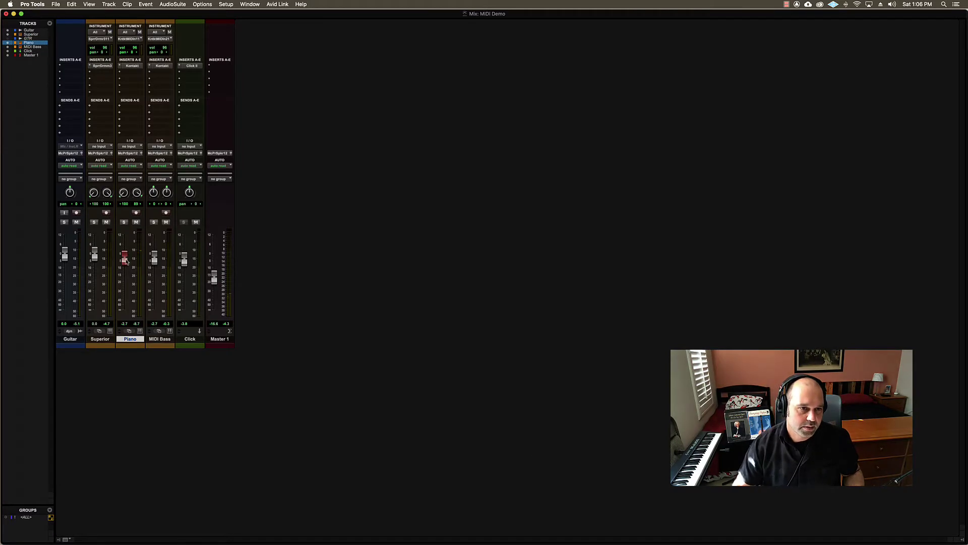
left_click_drag(124, 258, 124, 247)
key("super+equal")
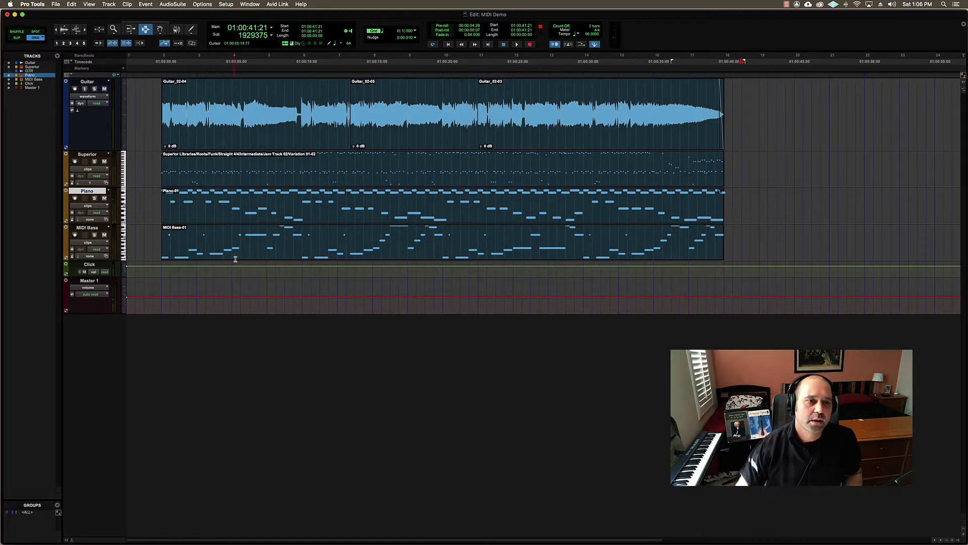
Record a test take on Piano from 01:00:41:02, delete the Piano-02 clip, and set the edit point after Piano.
left_click(732, 201)
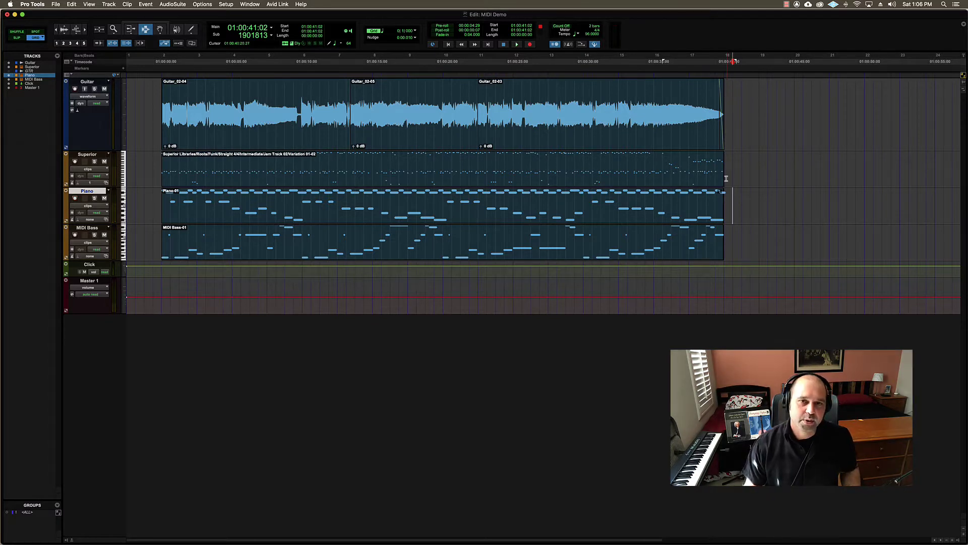
key("shift+r")
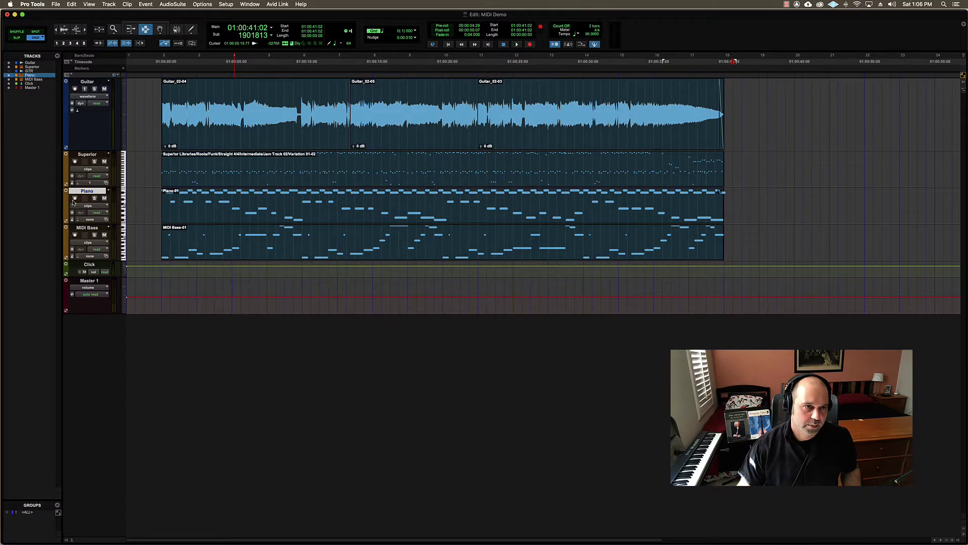
left_click(516, 45)
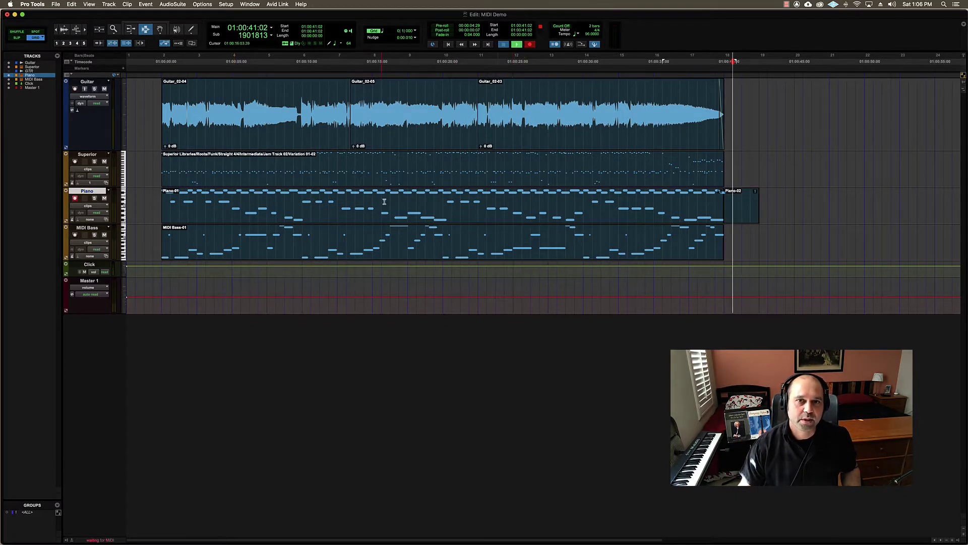
left_click(540, 210)
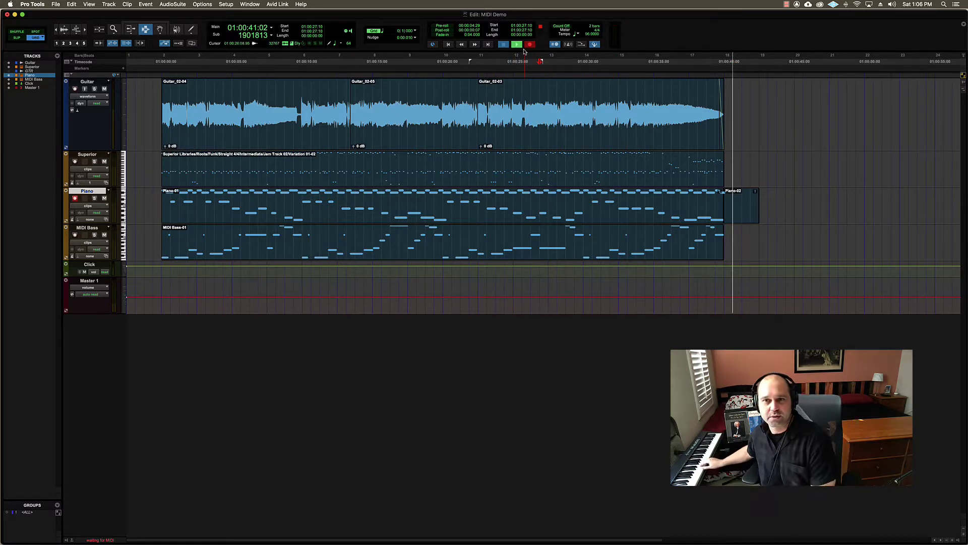
left_click(743, 203)
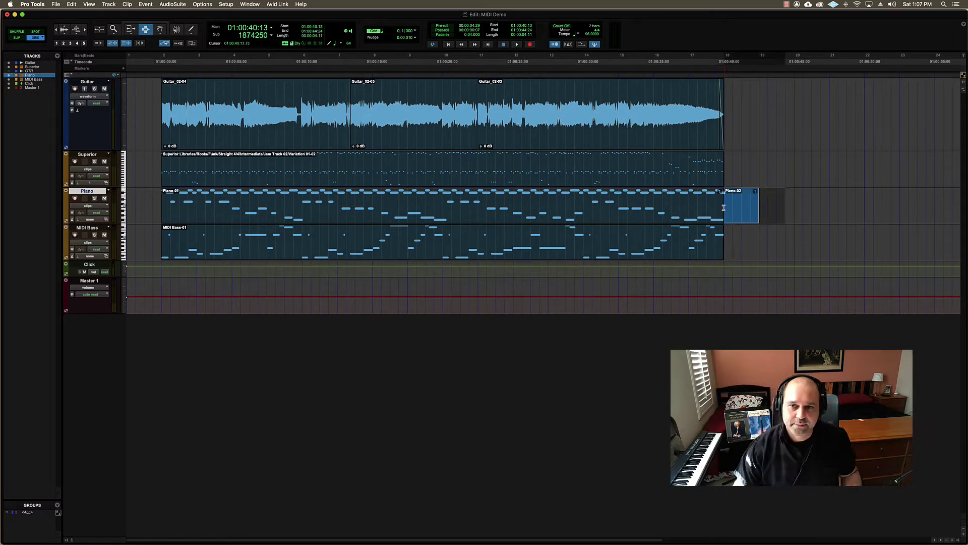
key("Delete")
left_click(759, 201)
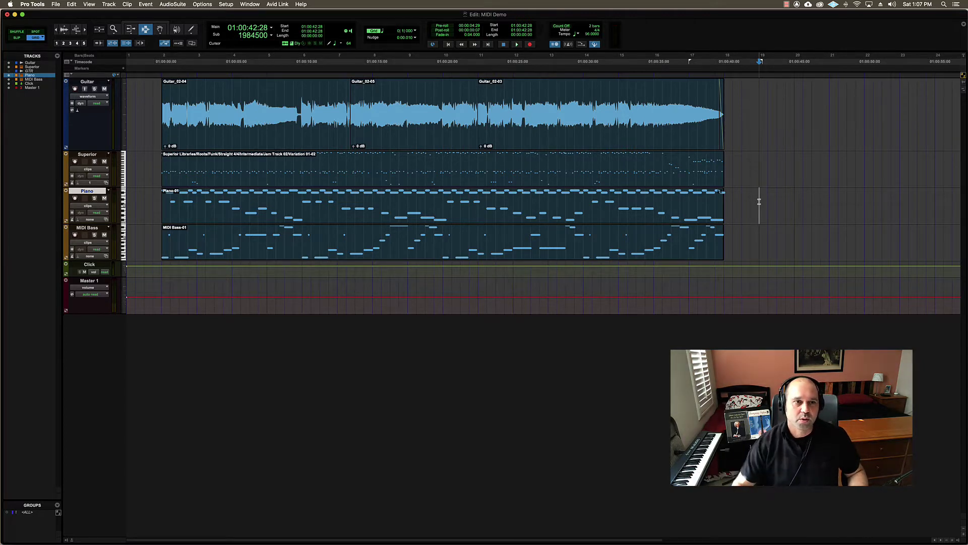
Record-enable the Piano track and record a short Piano-04 take after the count-off.
left_click(75, 198)
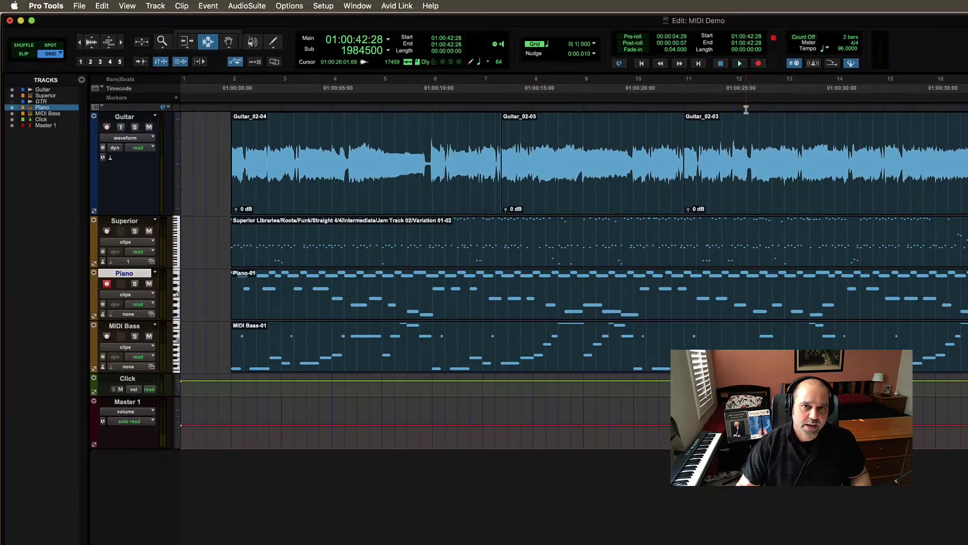
key("space")
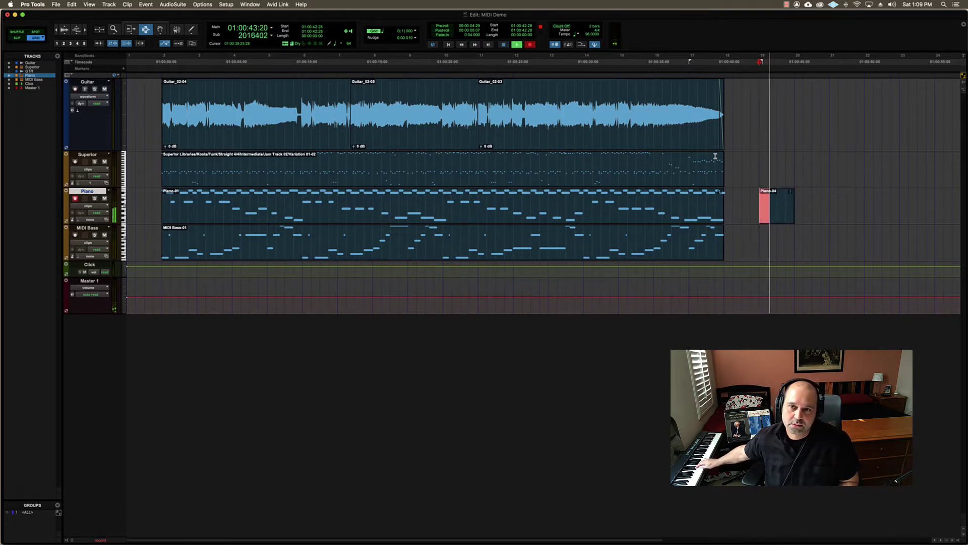
key("space")
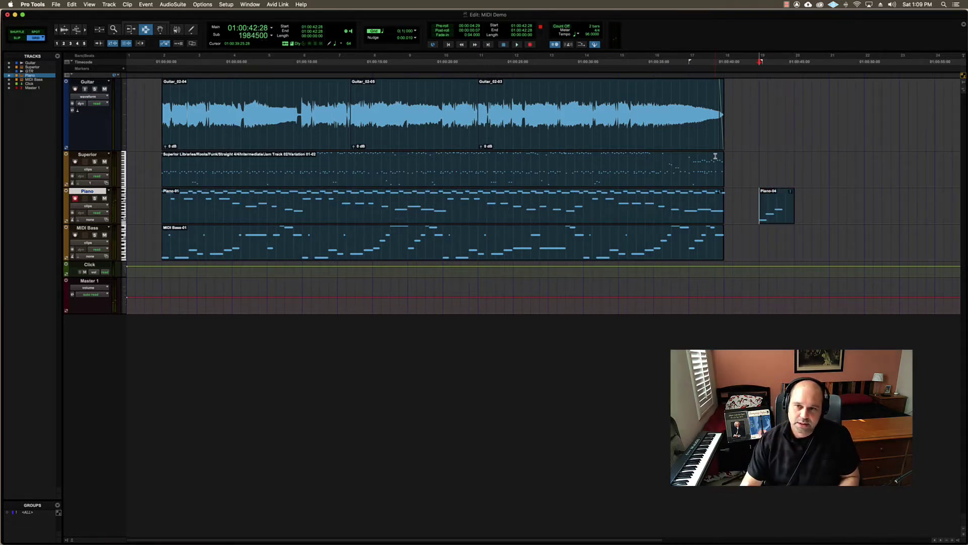
Zoom in to inspect the Piano-04 take, then select and delete it.
key("super+bracketright")
key("super+bracketright")
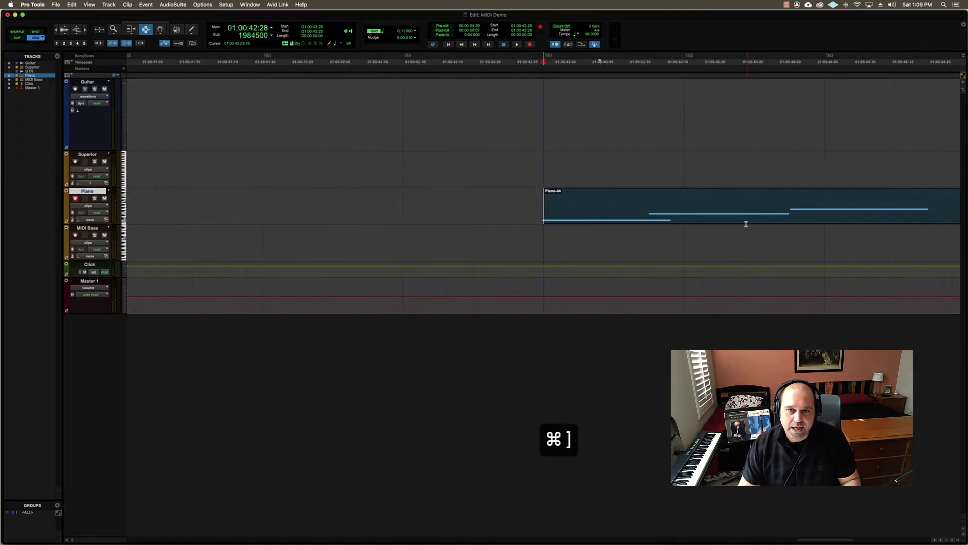
key("super+bracketleft")
key("super+bracketleft")
key("super+bracketleft")
key("super+bracketleft")
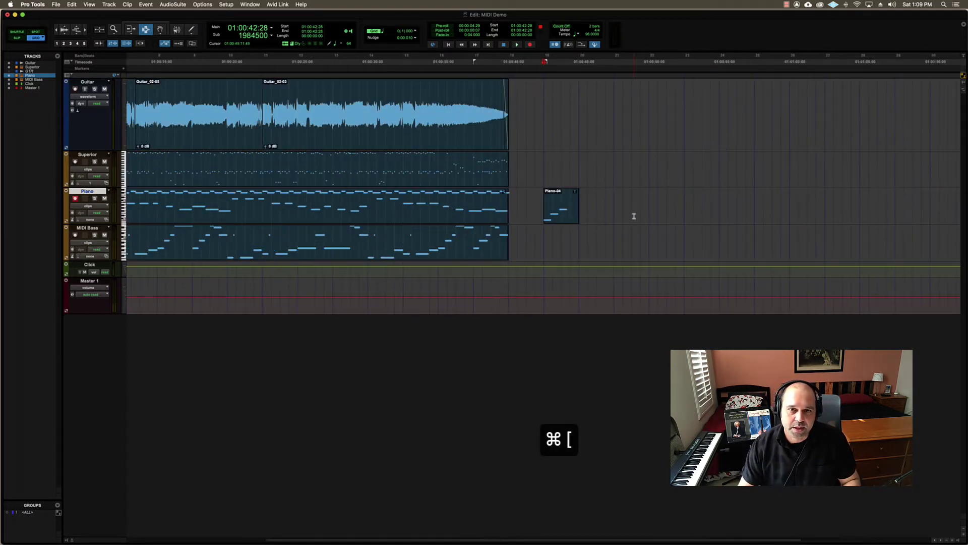
left_click_drag(606, 212, 530, 205)
key("Delete")
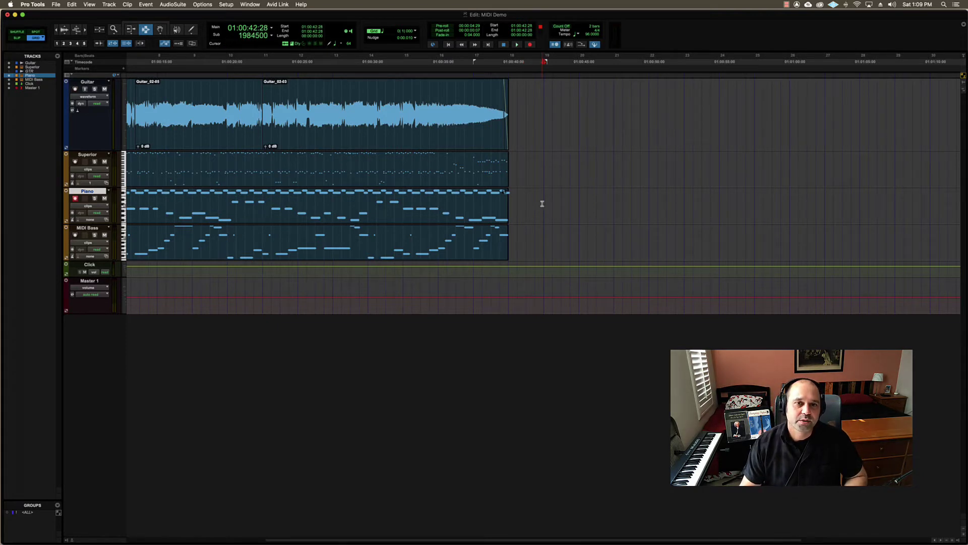
Record a take over the Piano part from 01:00:32:28, then undo it.
left_click(350, 215)
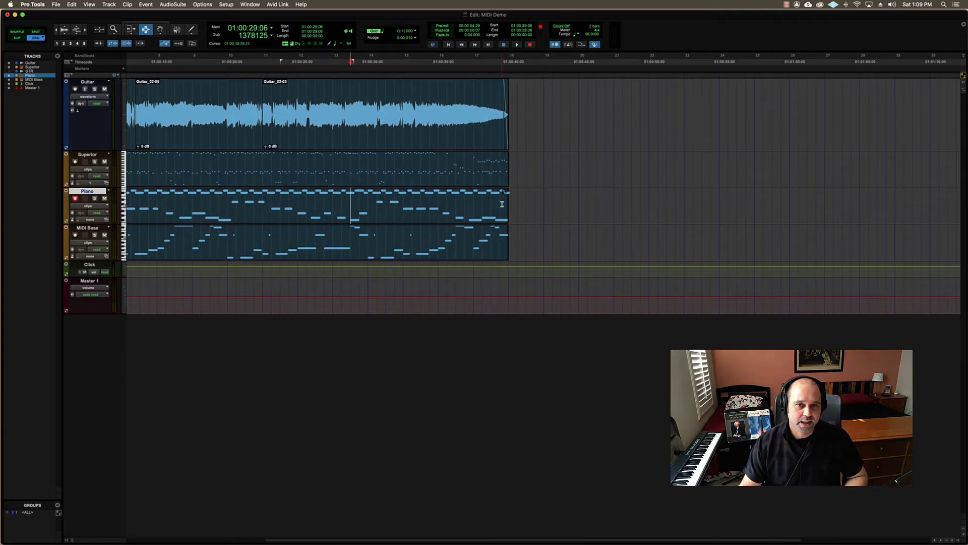
left_click(403, 206)
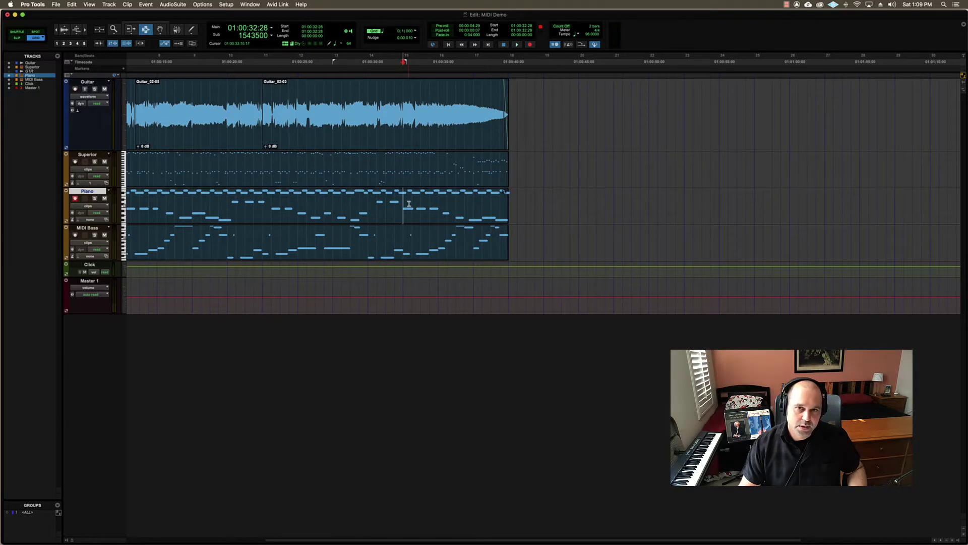
key("super+space")
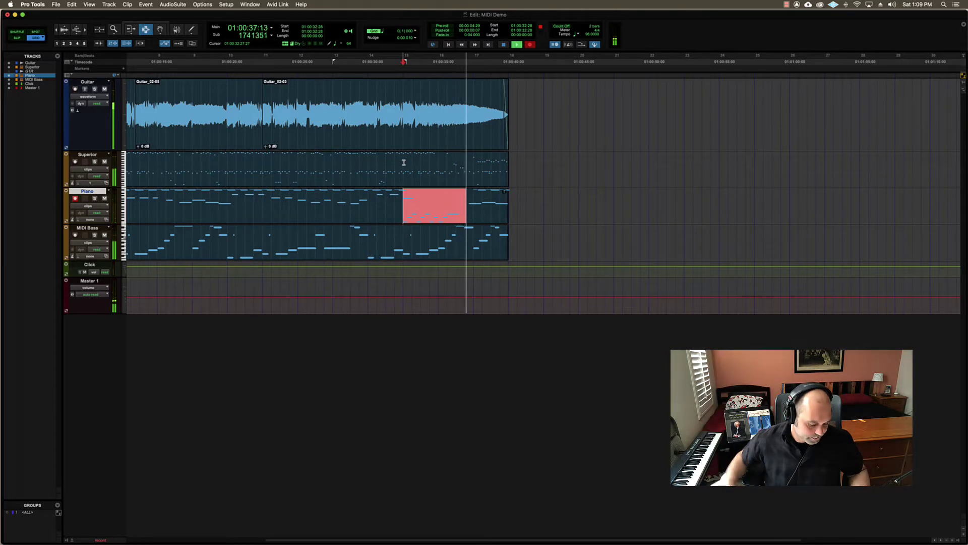
key("space")
key("super+z")
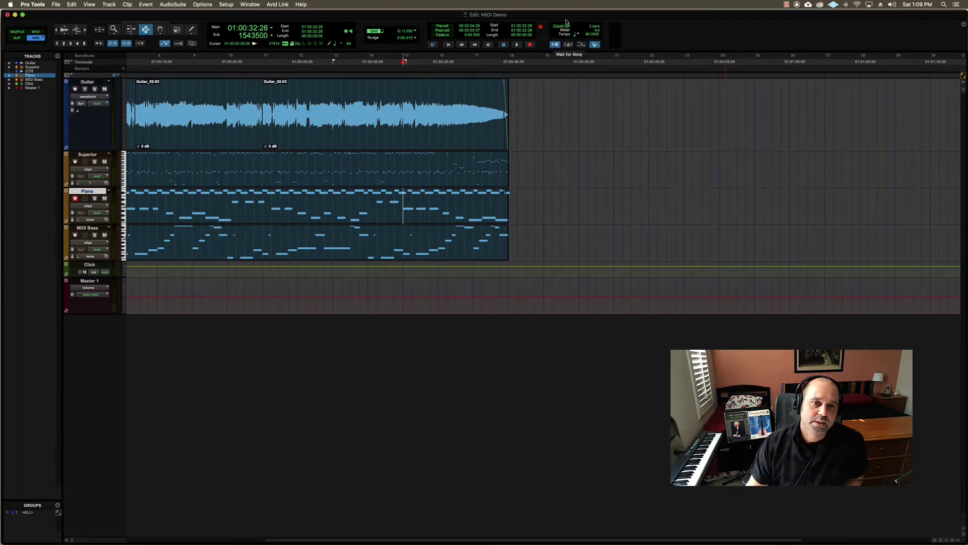
Set the Piano record start at 01:00:41:21 and arm recording to wait for incoming MIDI.
left_click(496, 198)
left_click(534, 191)
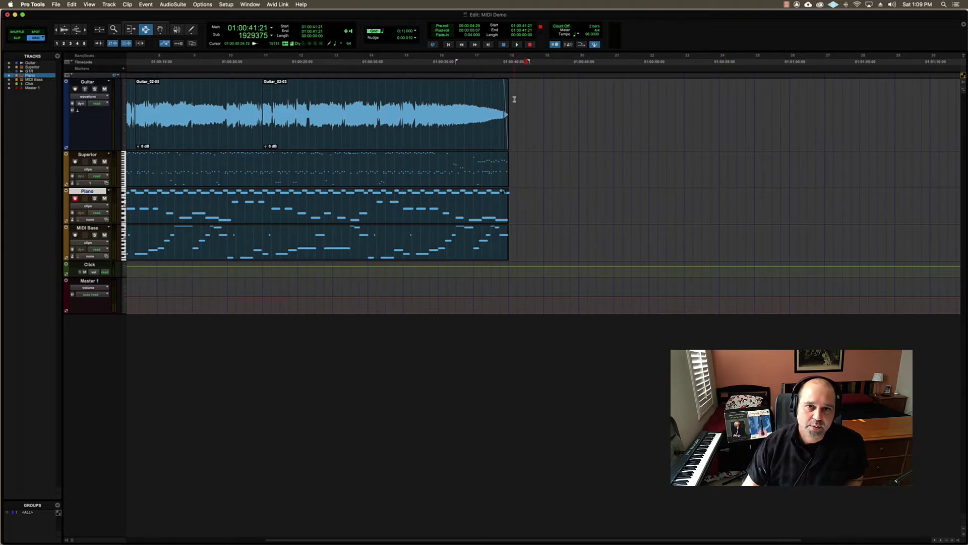
key("super+space")
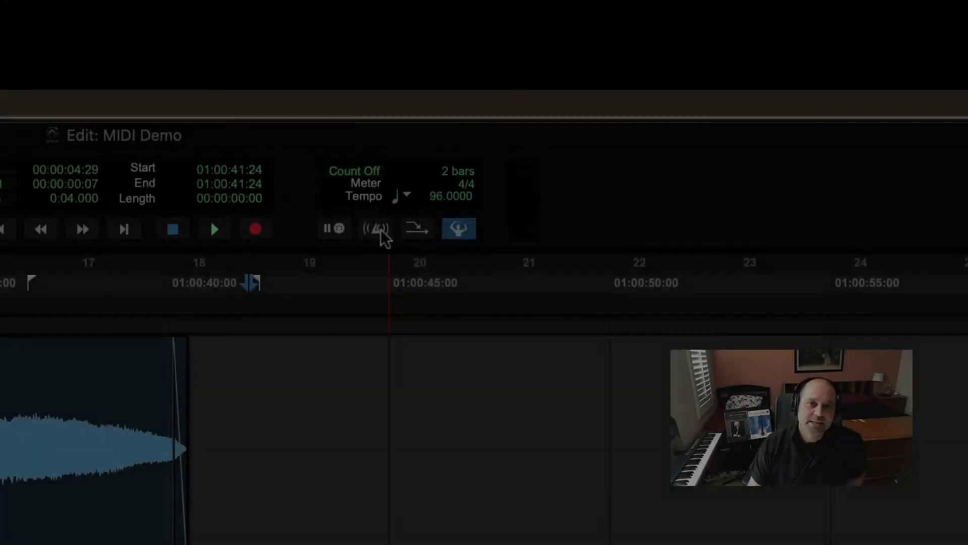
Solo the Click track and play from about 01:00:15:15, toggling the metronome click on, off and on.
left_click(375, 228)
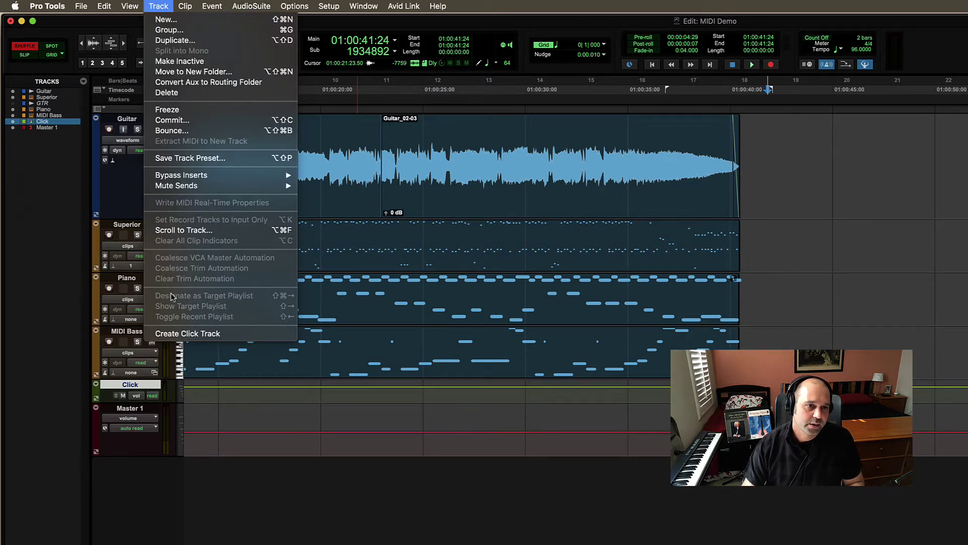
left_click(282, 394)
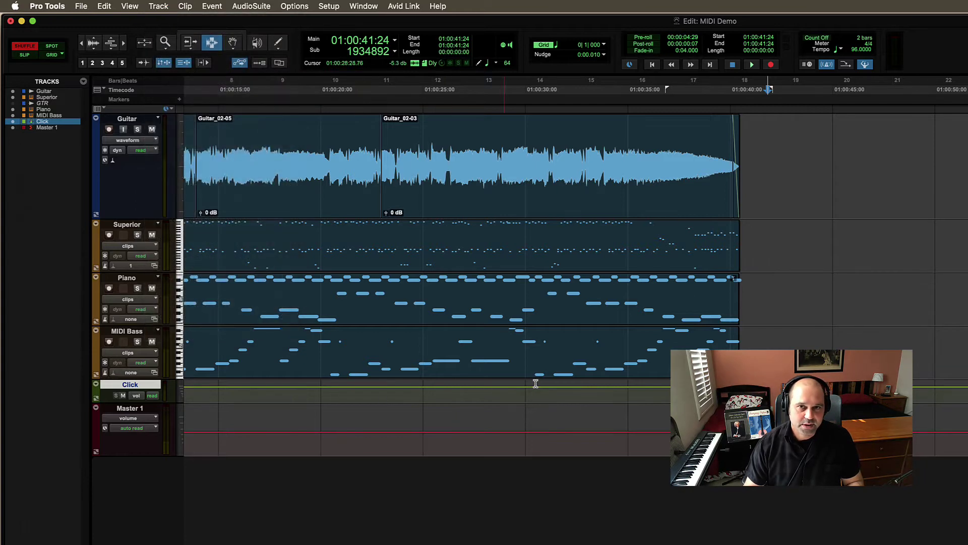
left_click(229, 393)
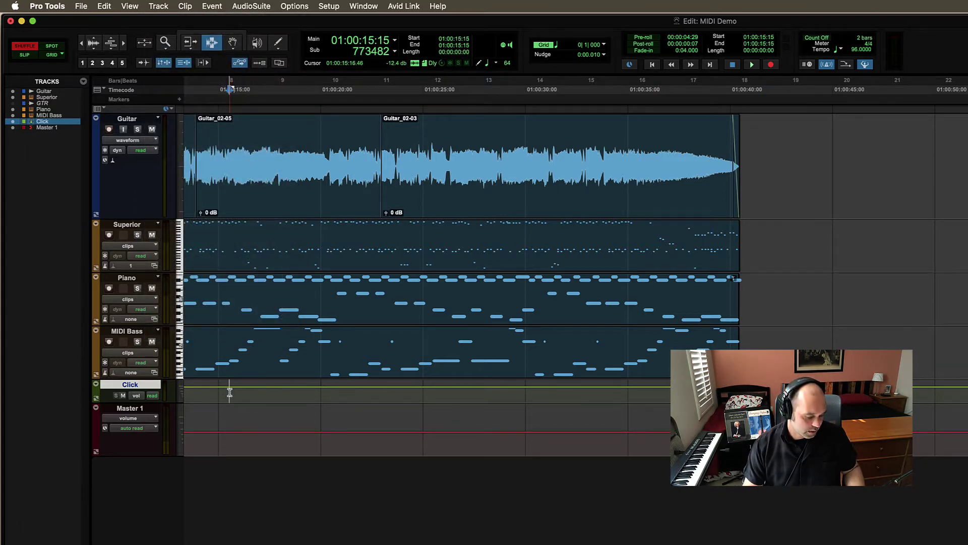
key("shift+s")
key("space")
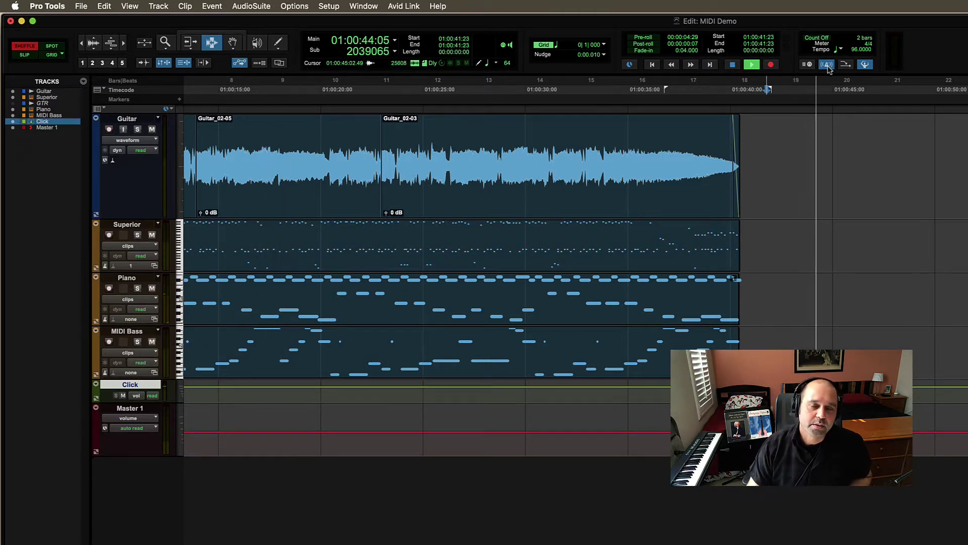
left_click(827, 64)
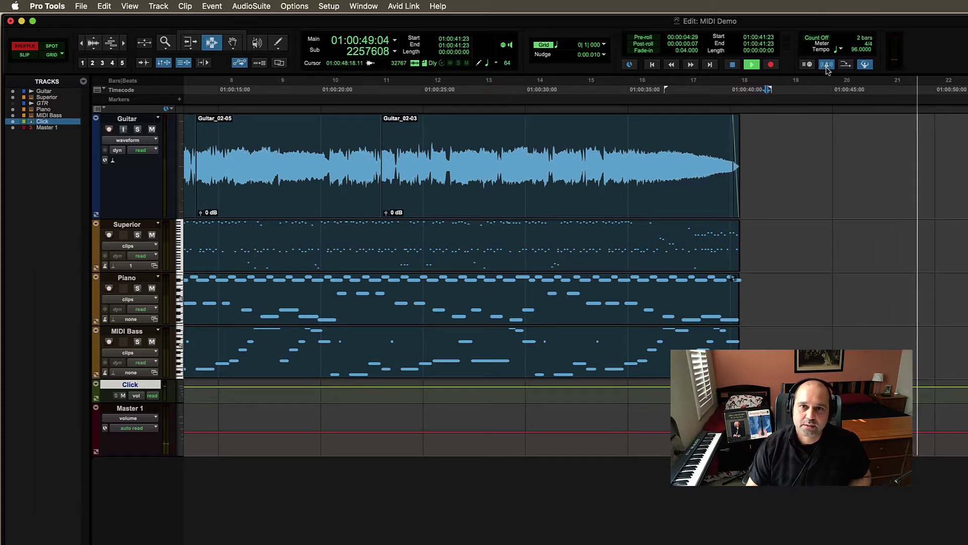
left_click(827, 65)
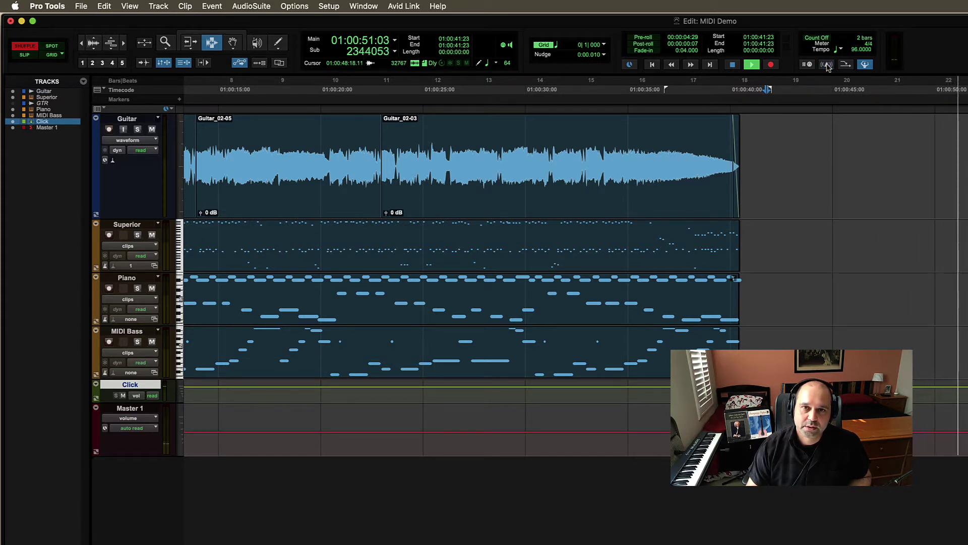
left_click(827, 64)
key("space")
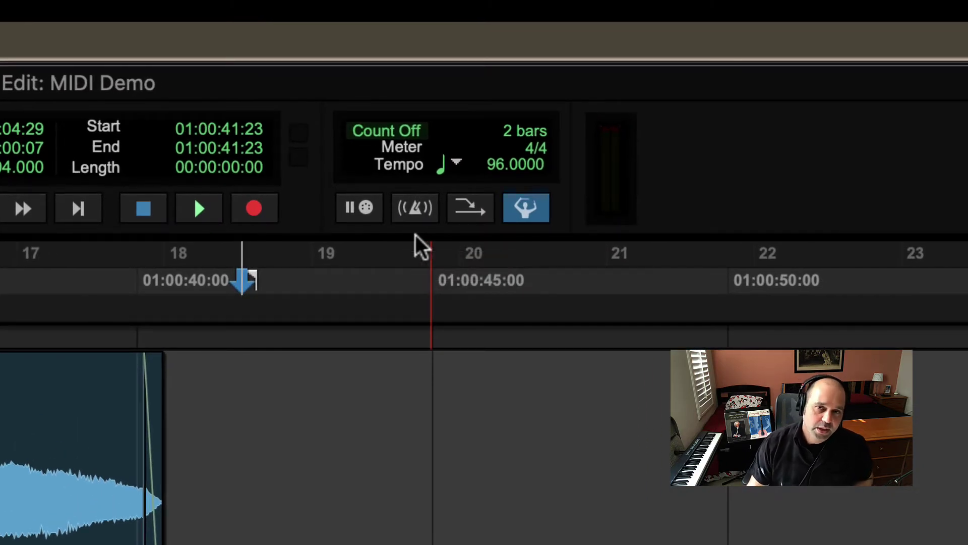
Switch the metronome click off, move the start to 01:00:40:11, and view the Create Click Track option.
left_click(415, 209)
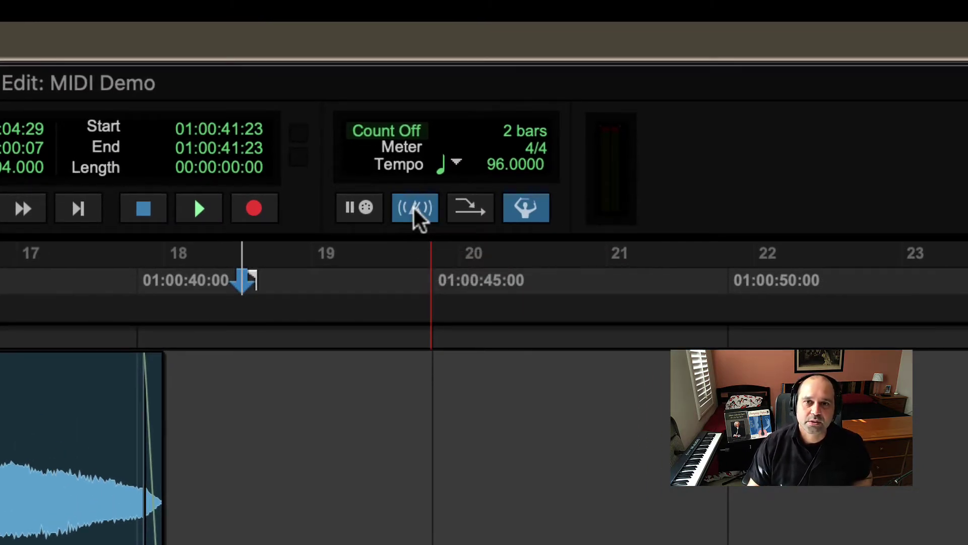
left_click(414, 207)
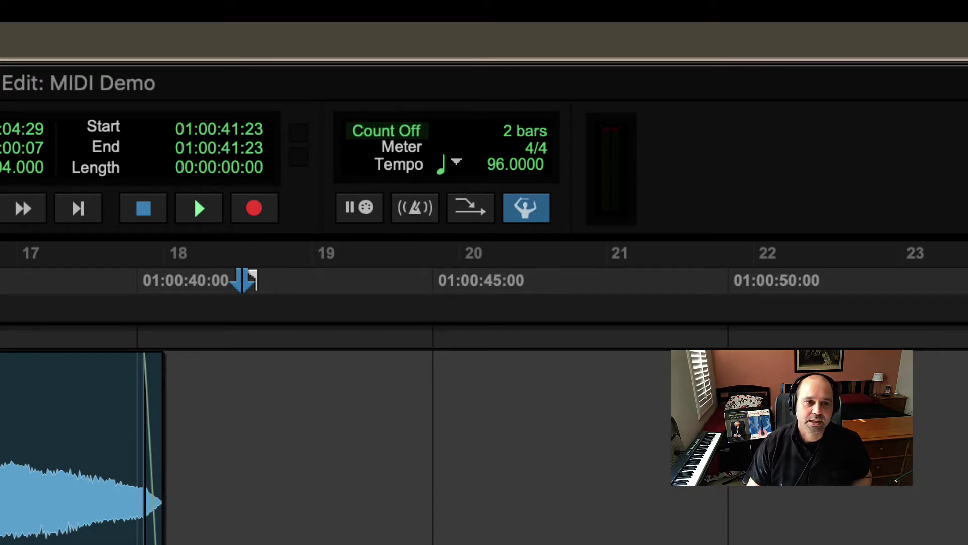
left_click(159, 282)
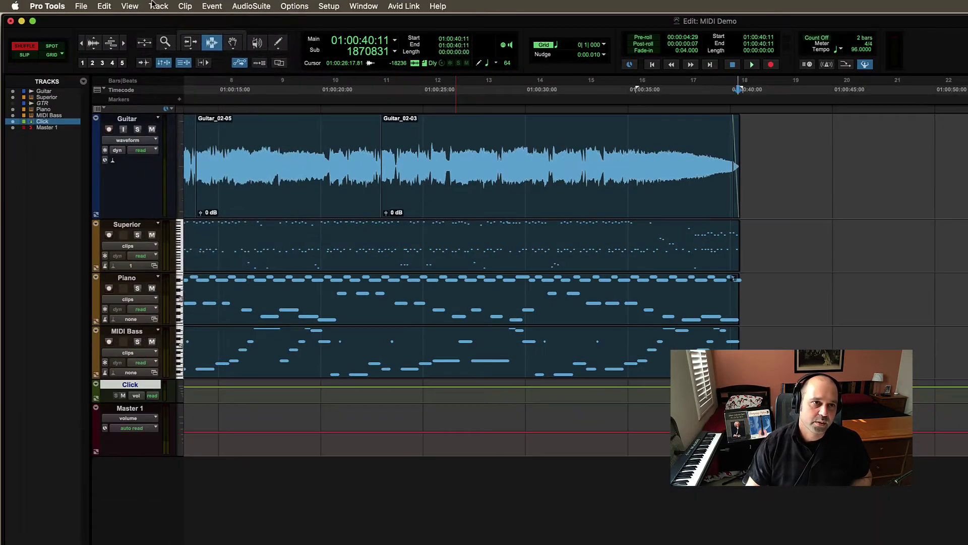
left_click(154, 5)
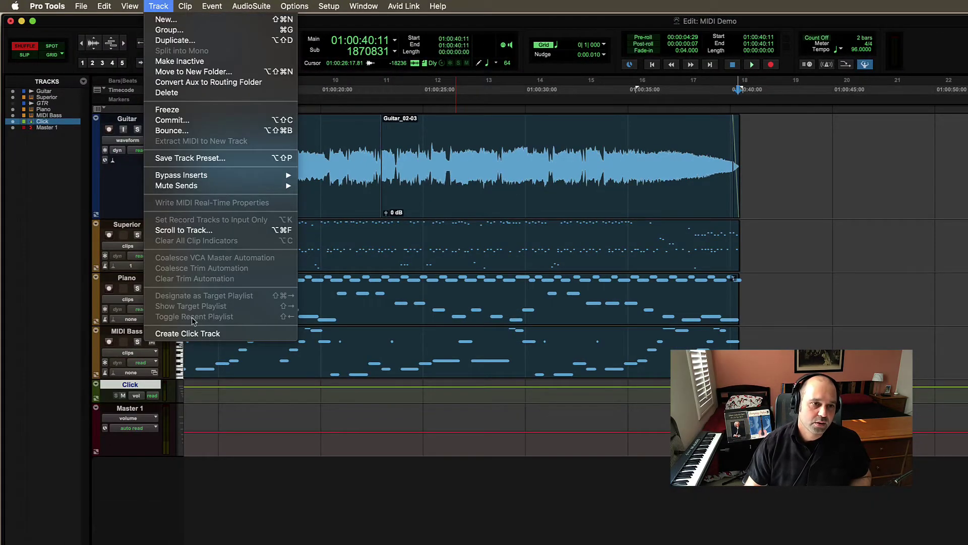
left_click(742, 297)
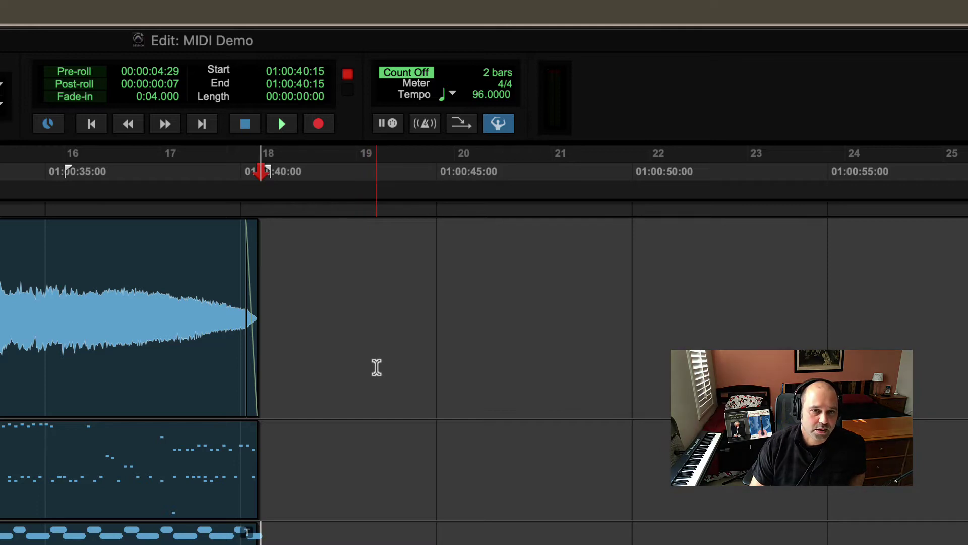
Toggle pre-roll on and back off, then set the Piano record start at 01:00:42:28 and record-enable Piano.
left_click(71, 71)
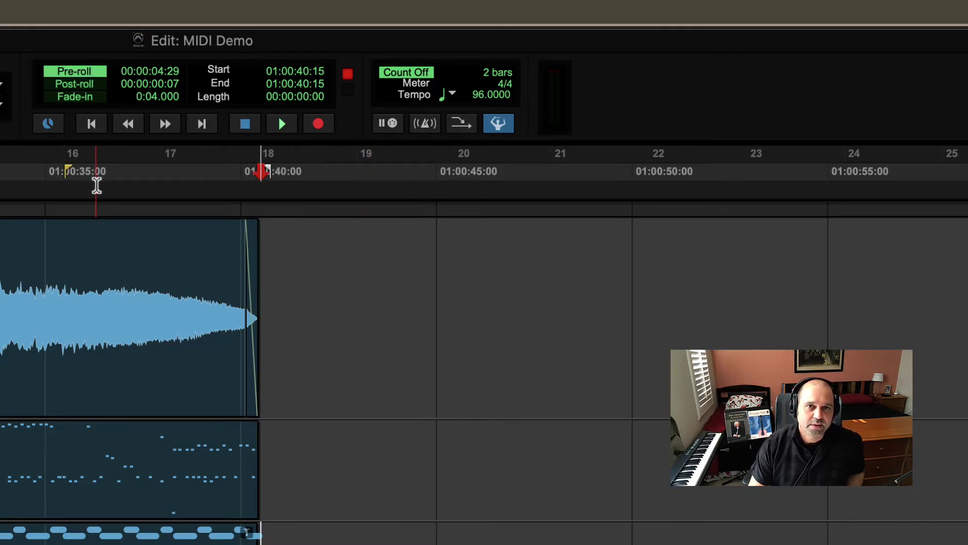
left_click(68, 75)
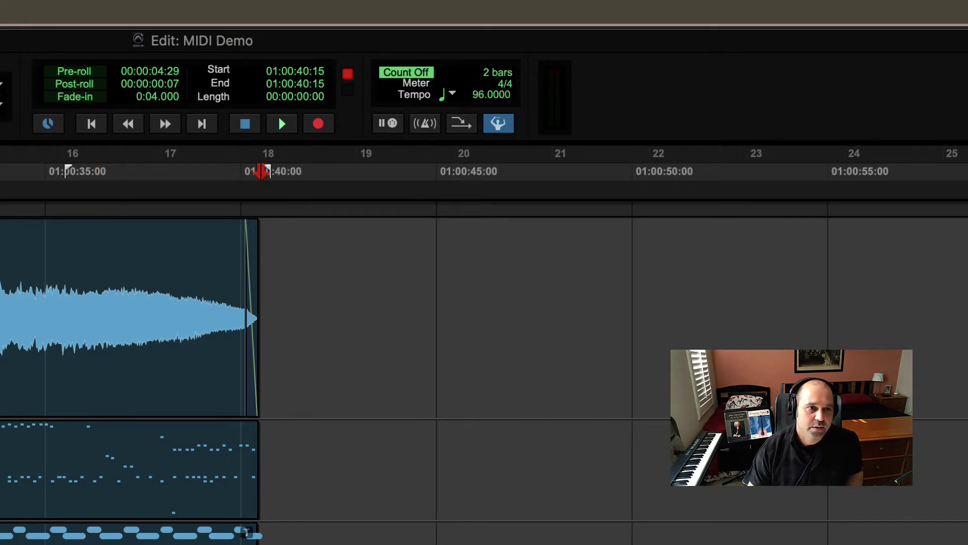
left_click(356, 534)
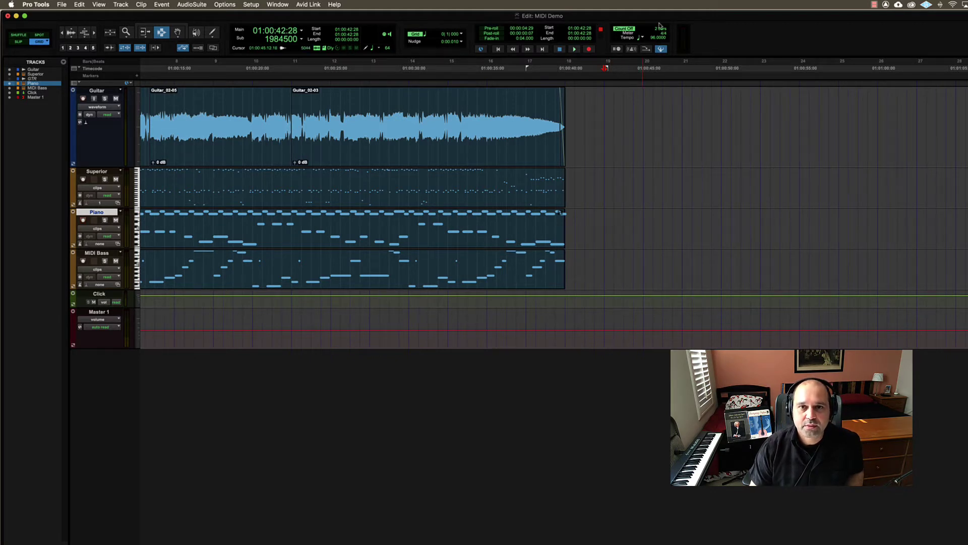
key("shift+r")
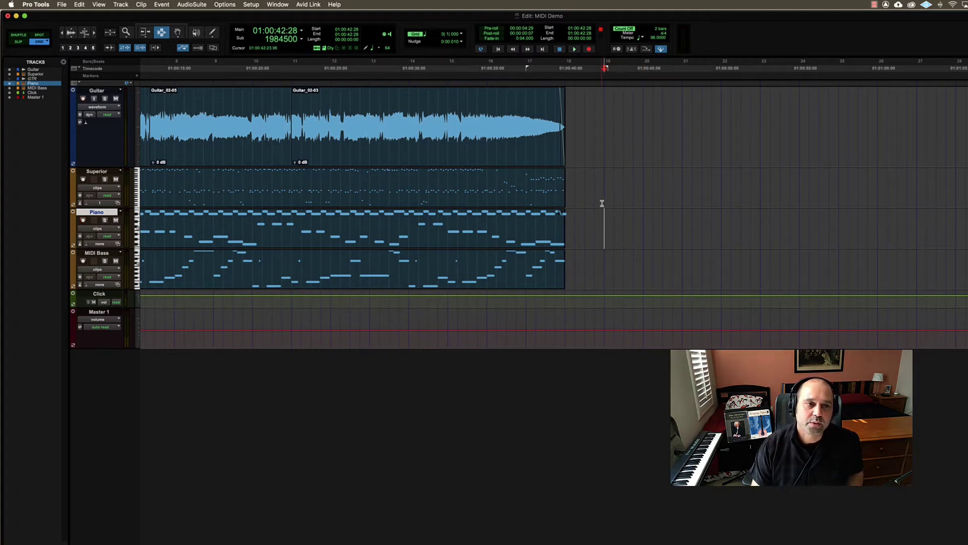
Record a short count-off take on Piano, then remove the resulting Piano-05 clip.
key("super+space")
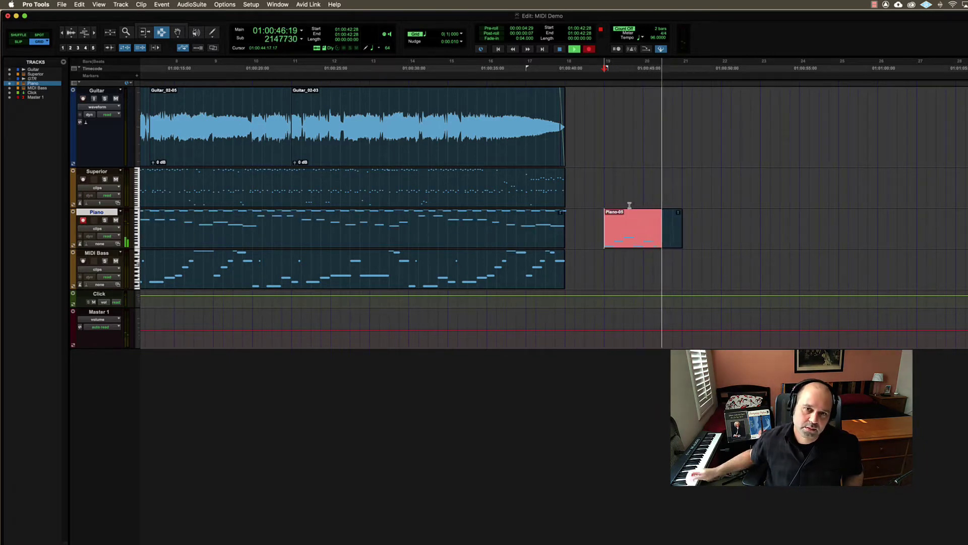
key("space")
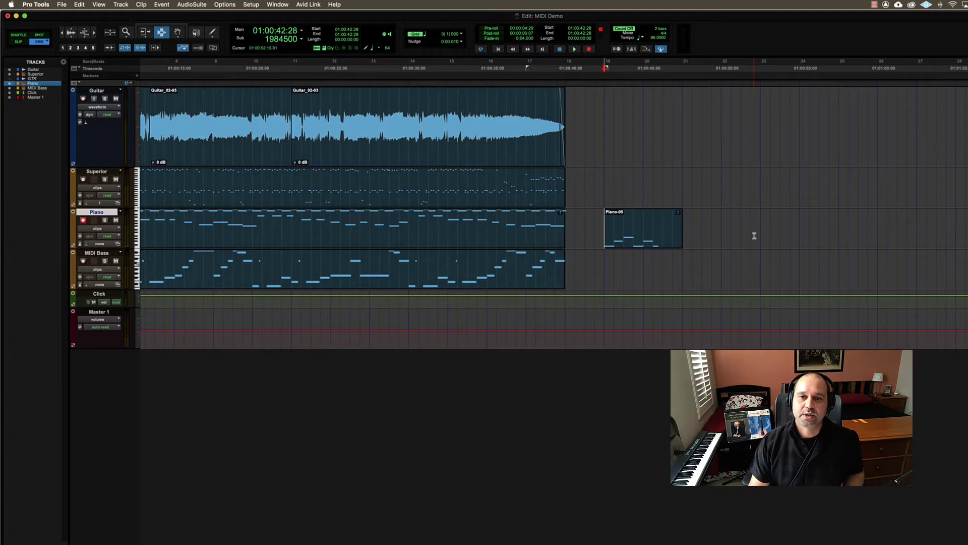
left_click_drag(699, 224, 606, 230)
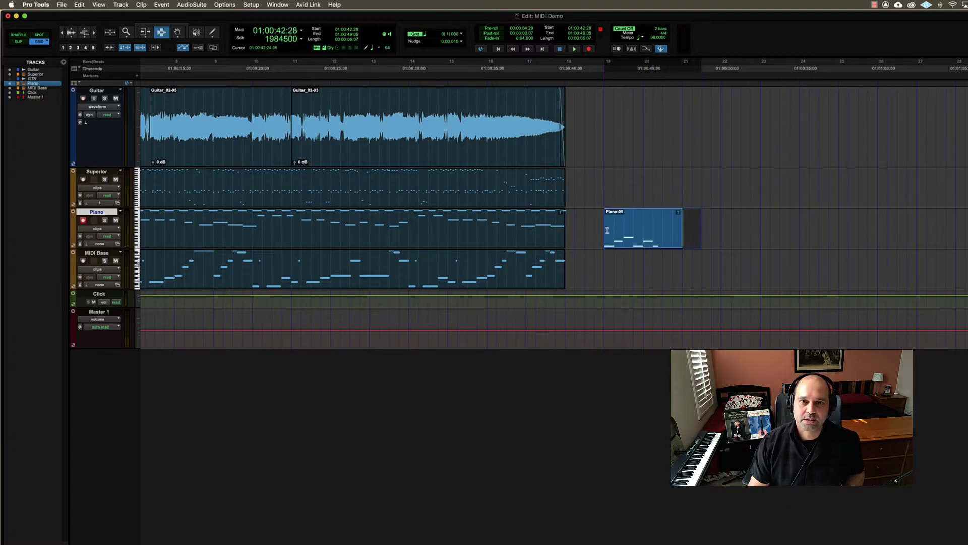
key("super+z")
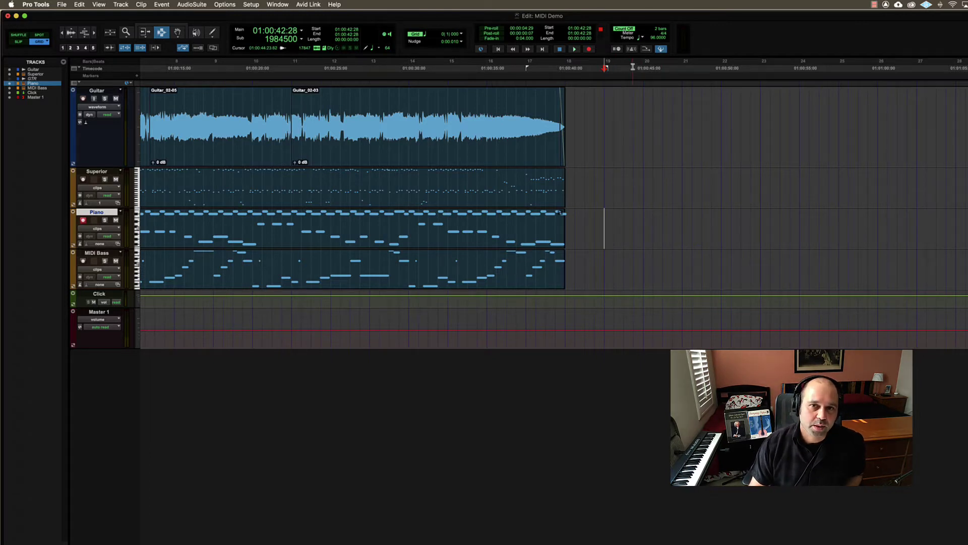
Set the count-off to 1 bar, playing only during record, in Click/Countoff Options and confirm.
left_click_drag(661, 28, 662, 31)
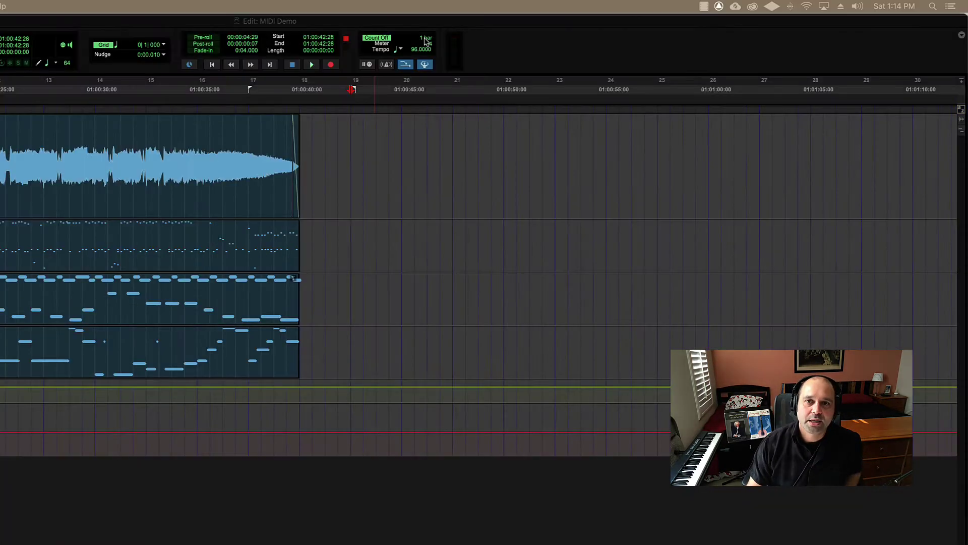
double_click(377, 37)
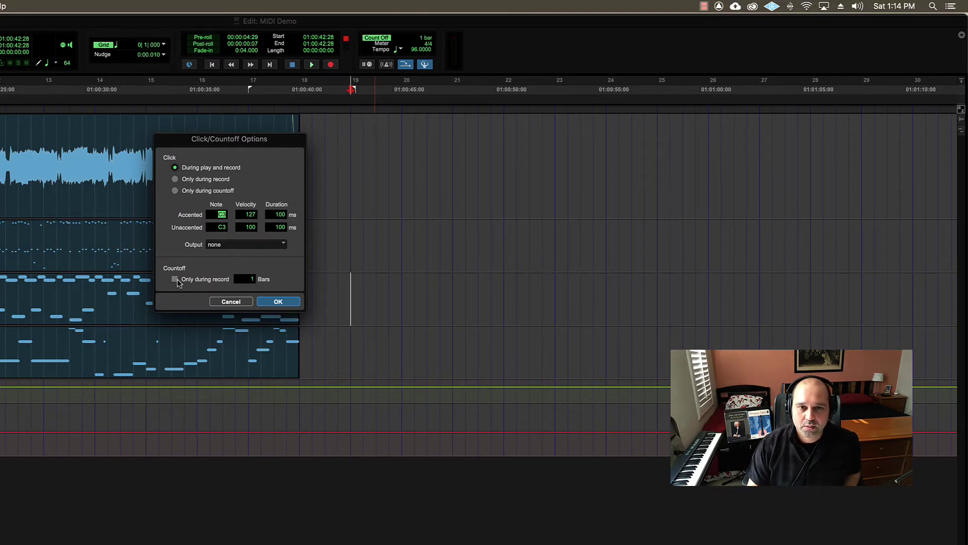
left_click(251, 279)
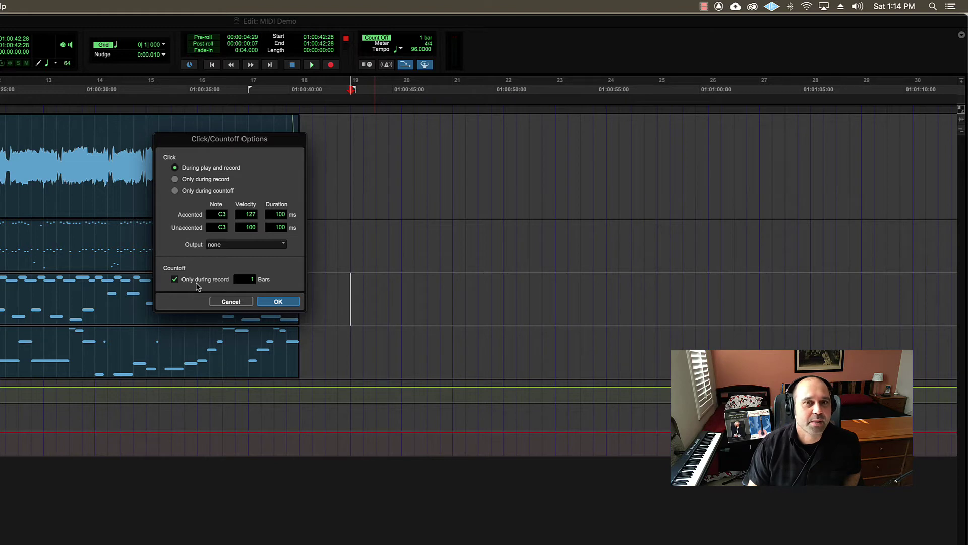
left_click(176, 280)
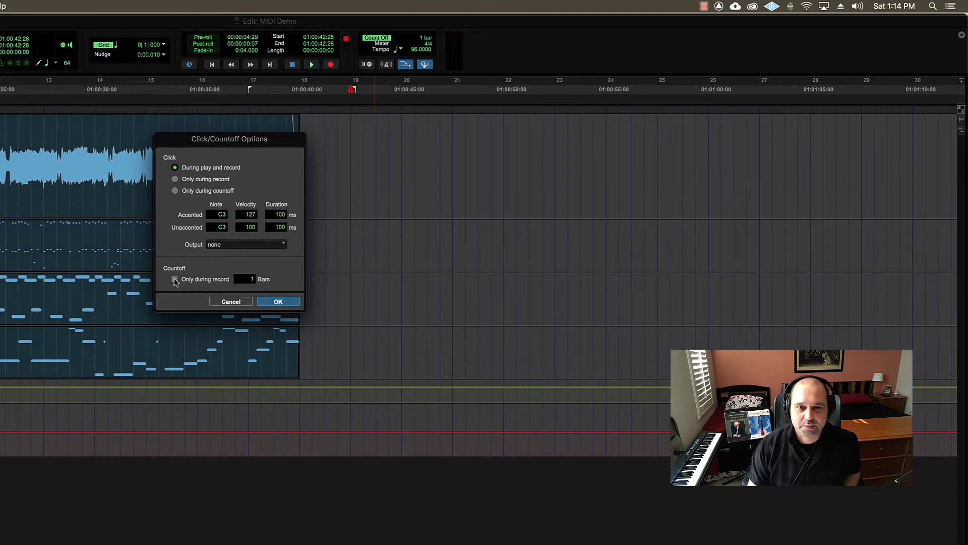
left_click(279, 303)
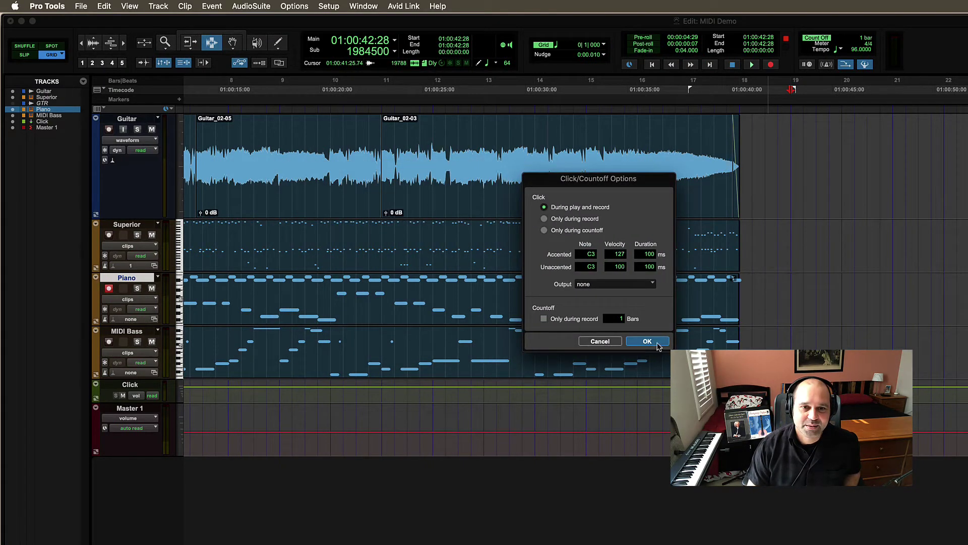
Place the start at 01:00:36:21 on Piano, switch count-off off with Cmd+K, and record-enable Piano.
left_click(647, 341)
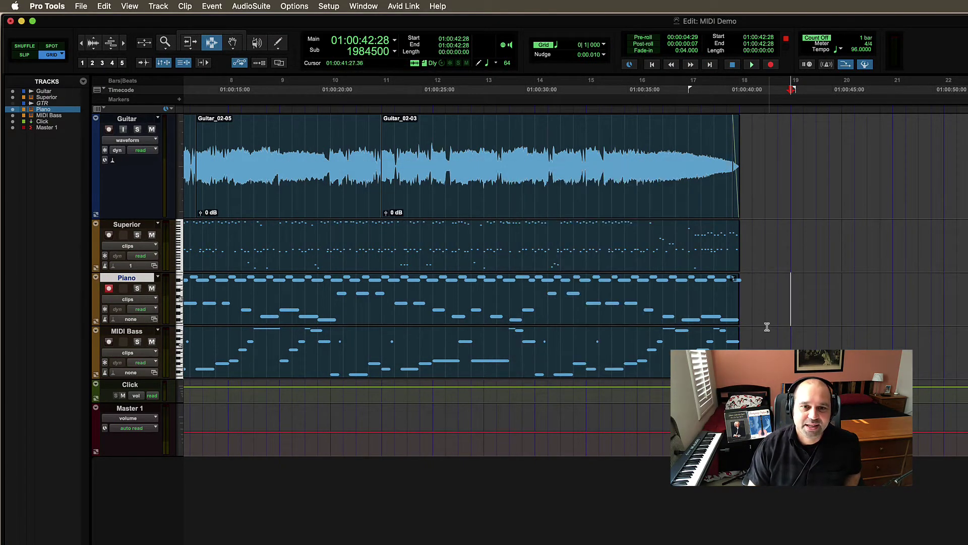
left_click(663, 303)
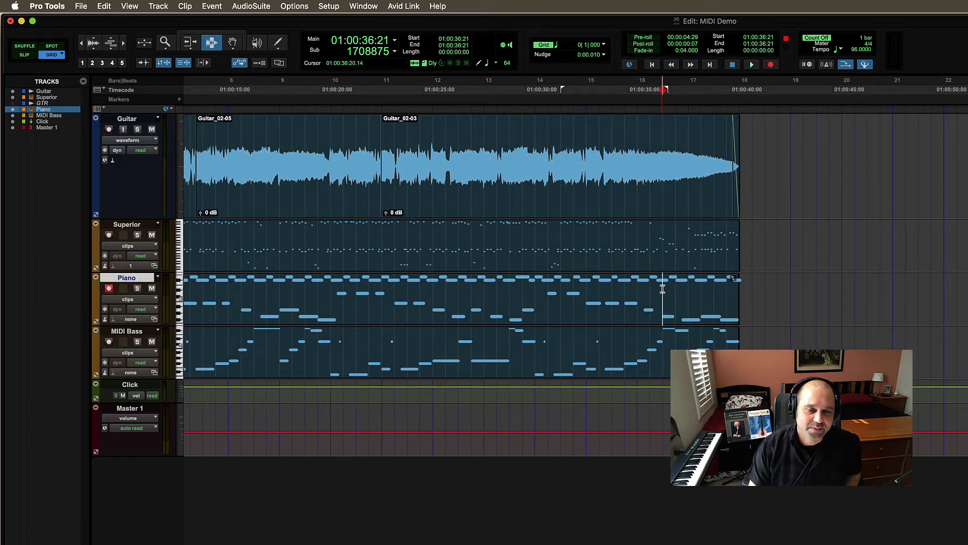
key("super+k")
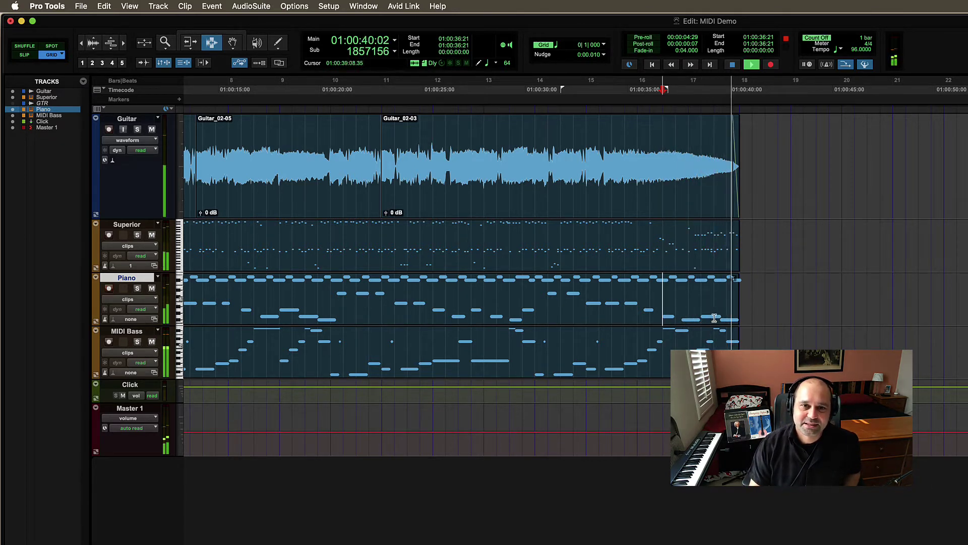
key("space")
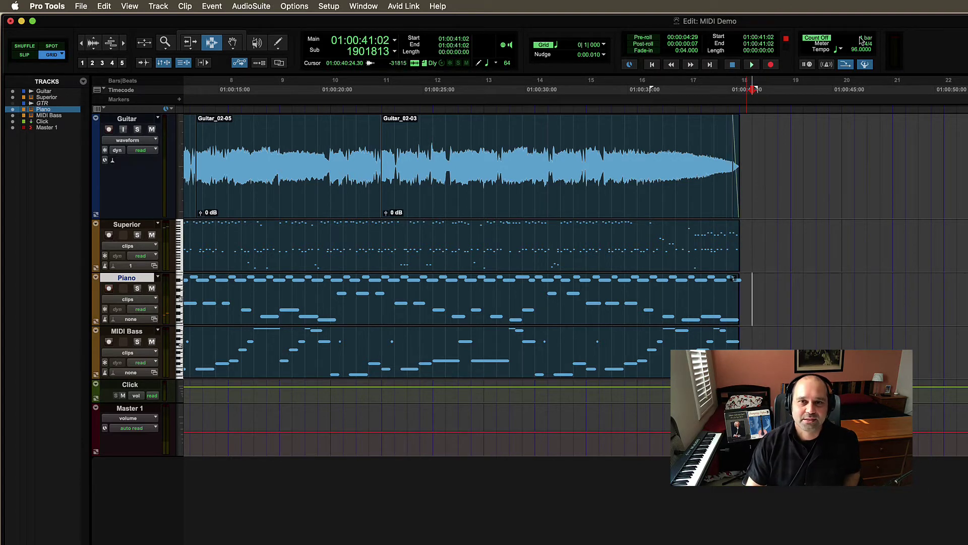
key("shift+r")
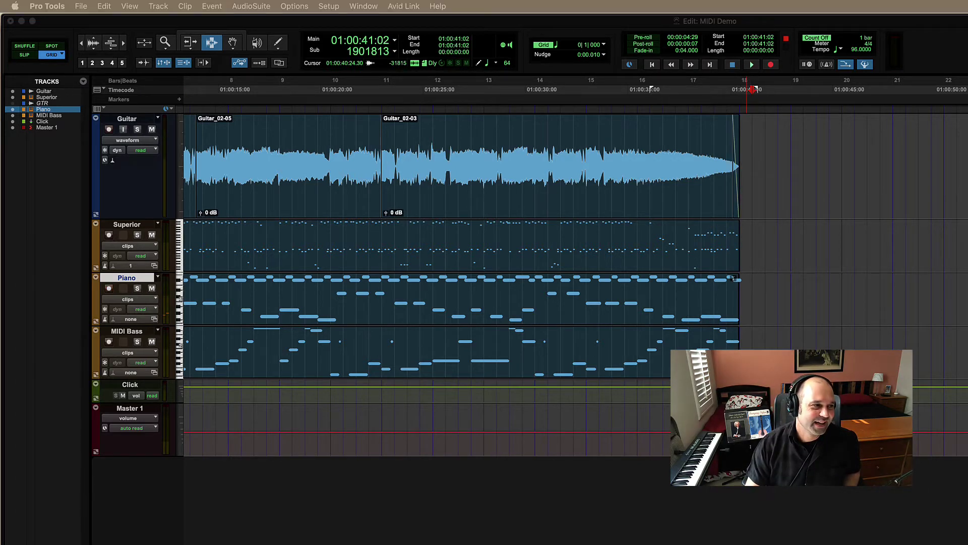
In Click/Countoff Options, tick Countoff 'Only during record' and confirm with OK.
left_click_drag(863, 361, 604, 239)
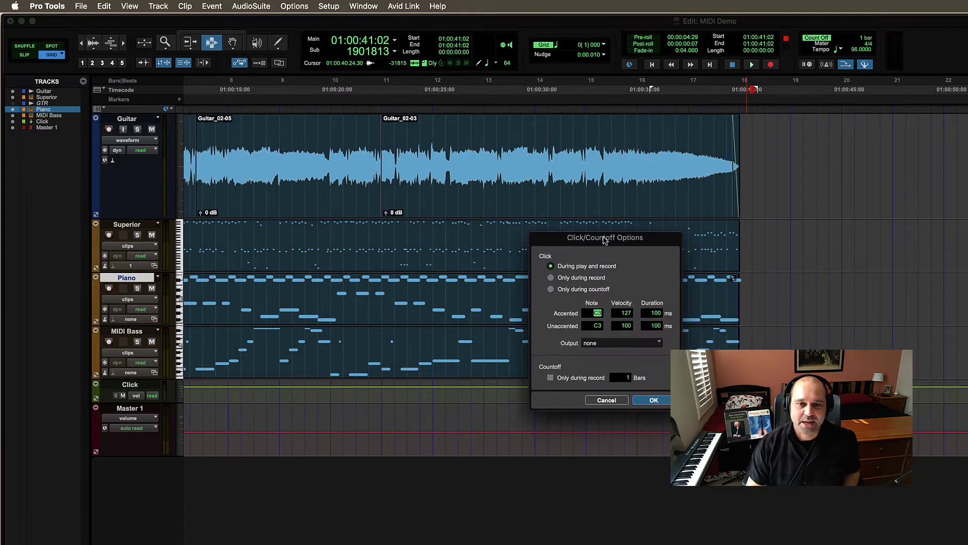
left_click(550, 378)
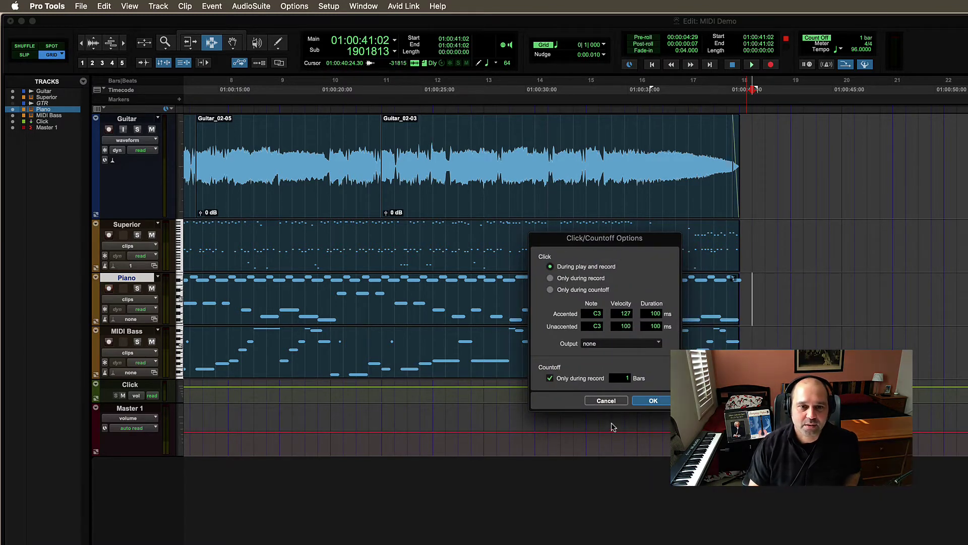
left_click(651, 401)
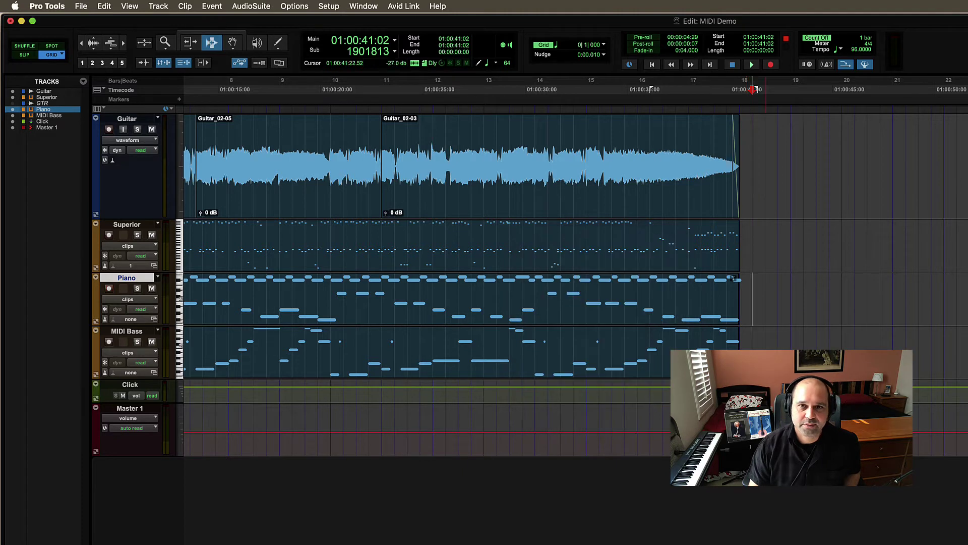
Record a count-off test take on Piano from bar 19, then undo the Piano-07 take.
left_click(788, 281)
left_click(683, 289)
key("space")
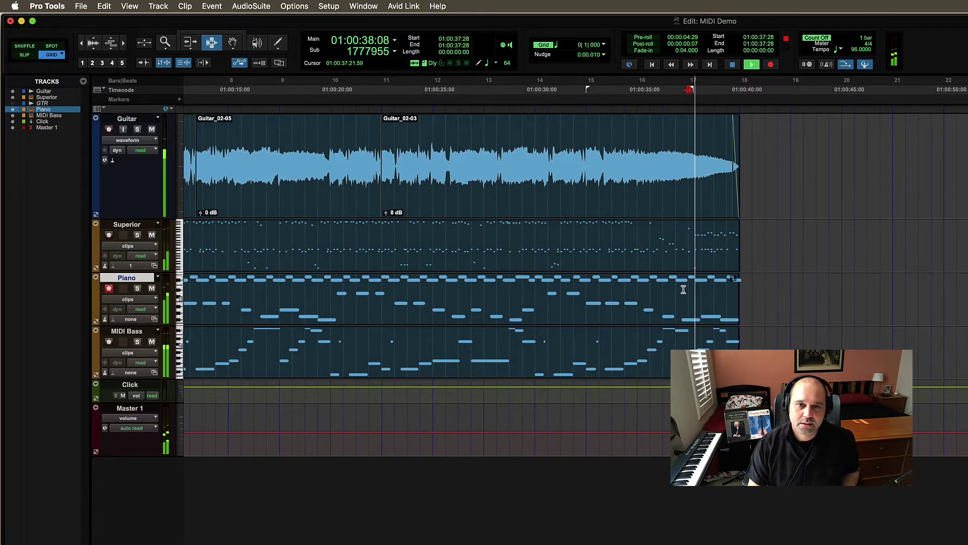
key("space")
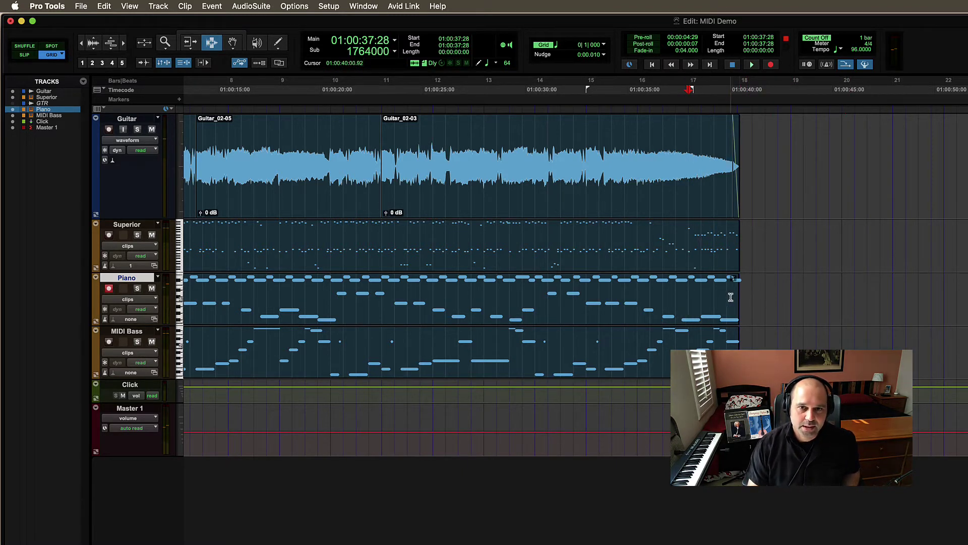
left_click(737, 292)
left_click(788, 284)
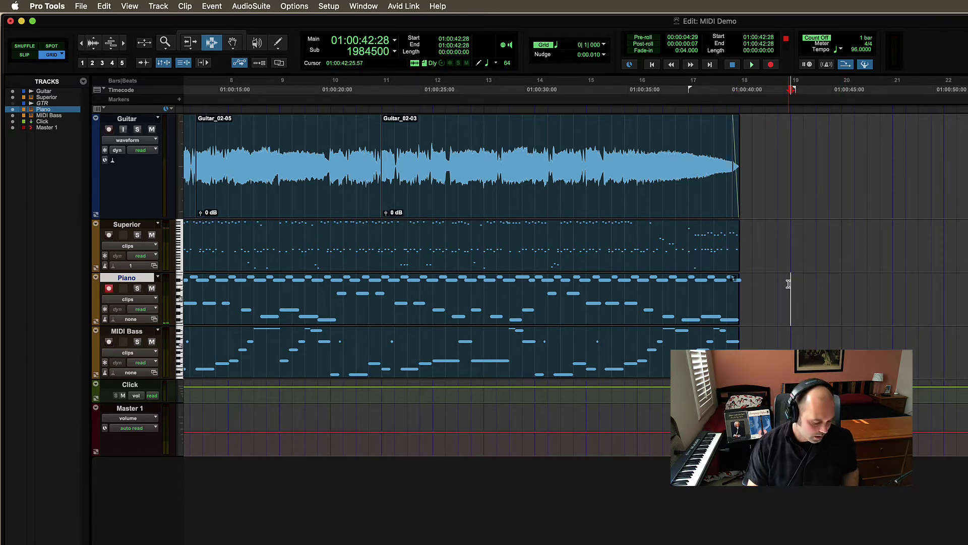
key("super+space")
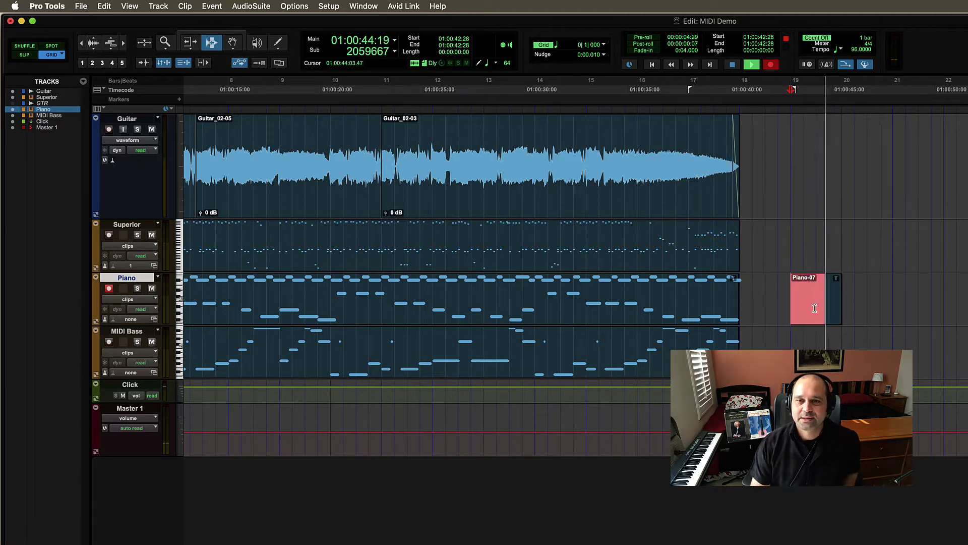
key("space")
key("super+z")
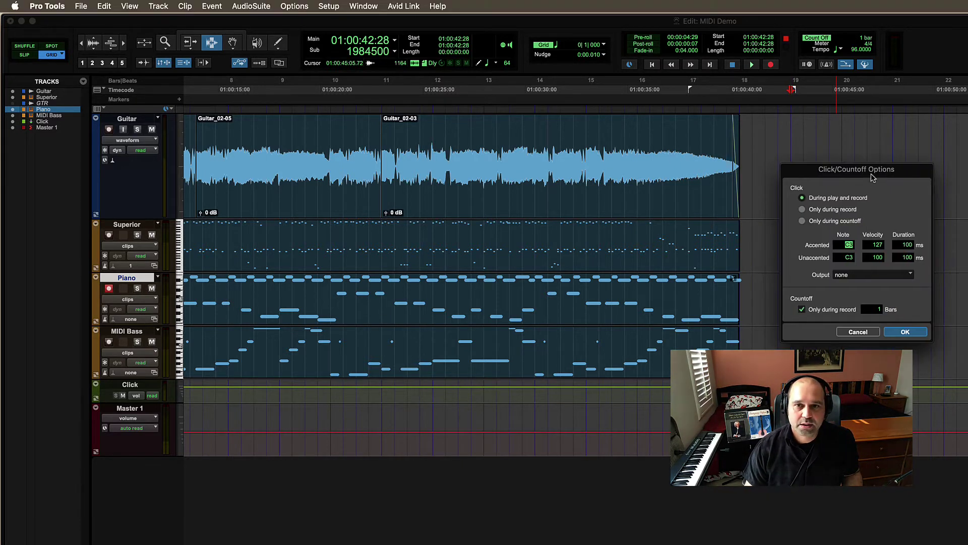
Cancel the Click/Countoff dialog, reopen it from Setup, and set the count-off to 2 bars.
left_click_drag(871, 174, 726, 138)
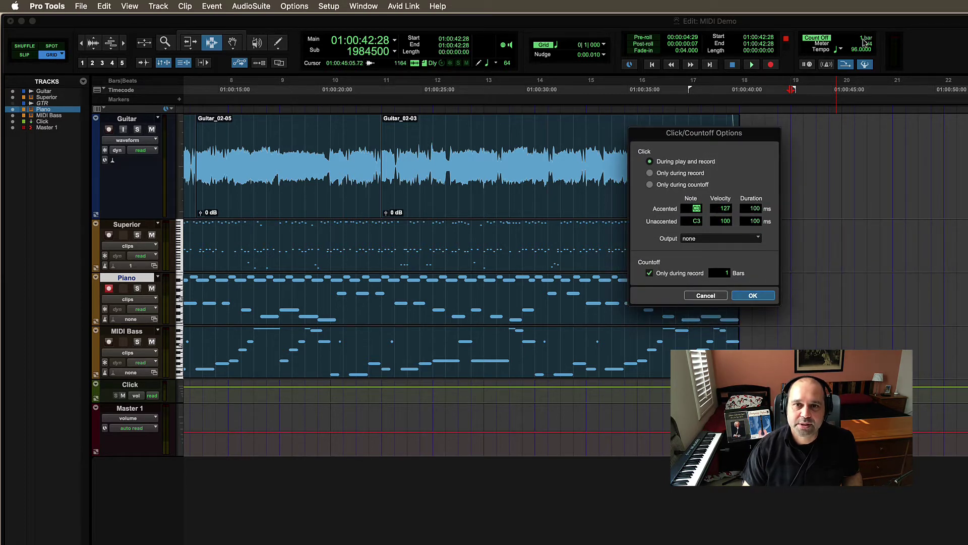
left_click(706, 296)
left_click(328, 6)
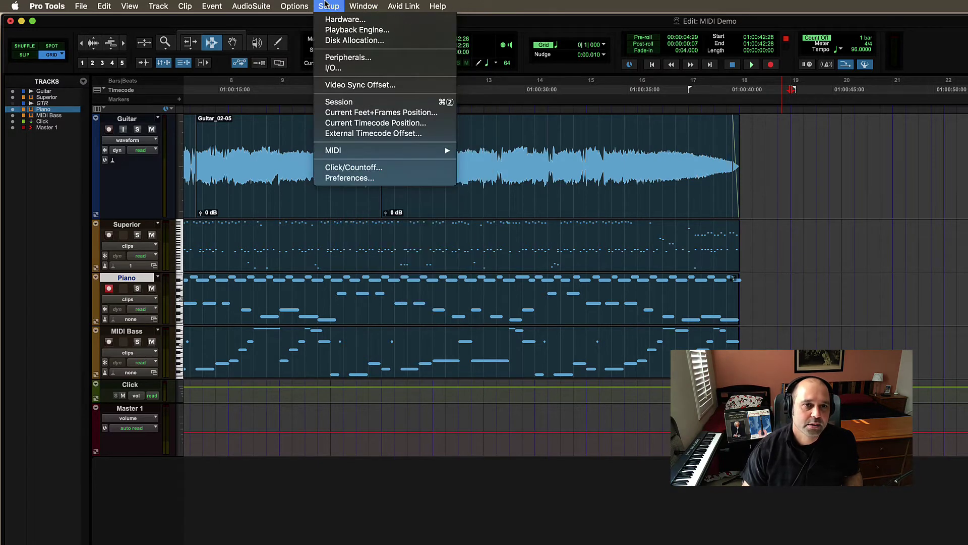
left_click(353, 167)
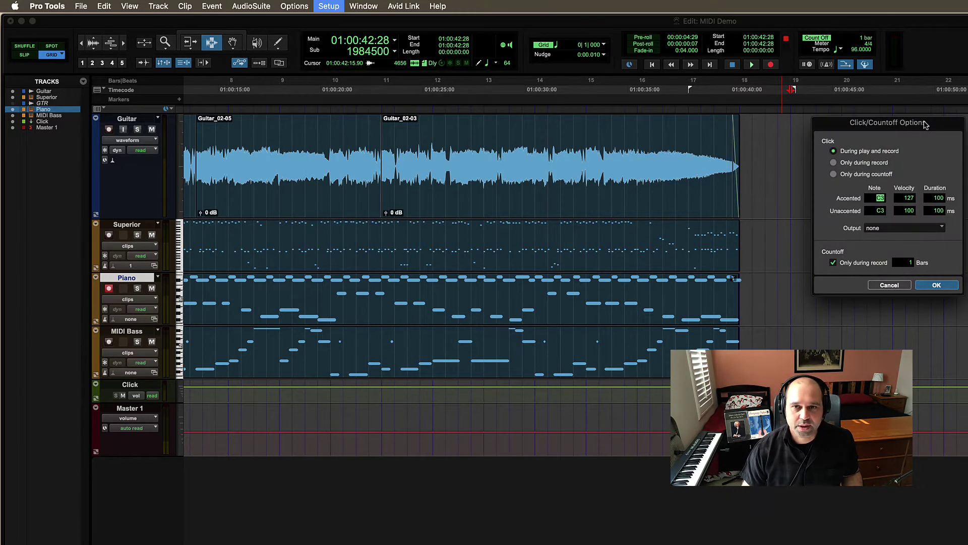
left_click_drag(926, 125, 652, 127)
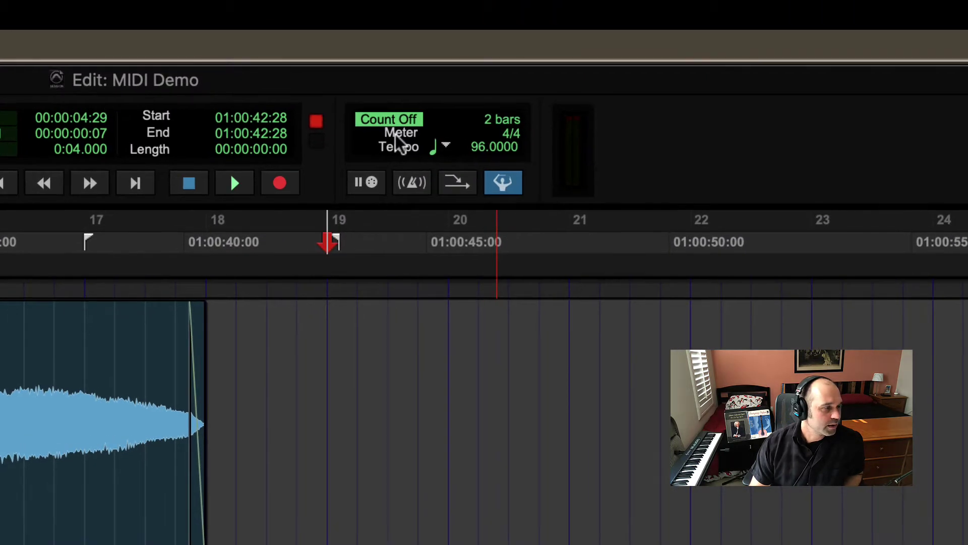
Turn on MIDI Merge and move the insertion point back to bar 18.
left_click(454, 185)
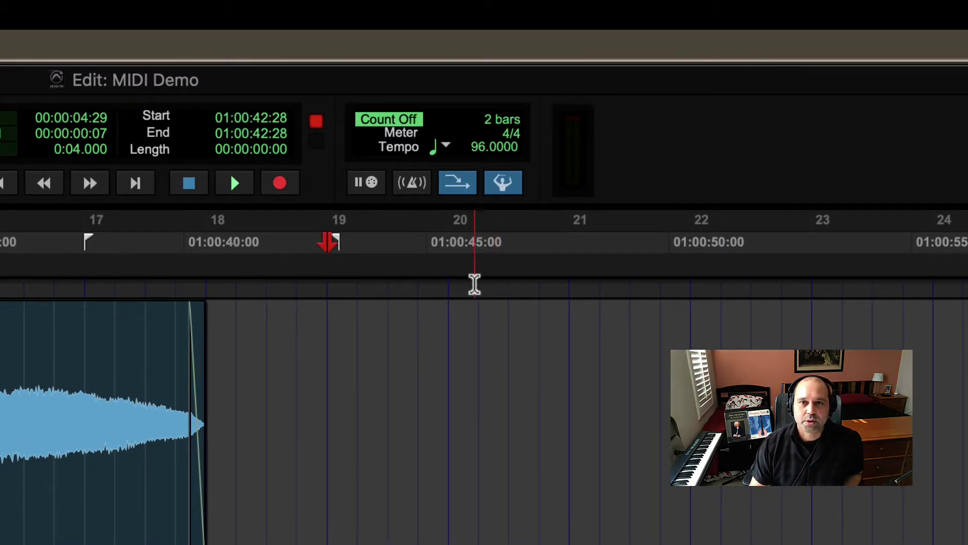
left_click(237, 479)
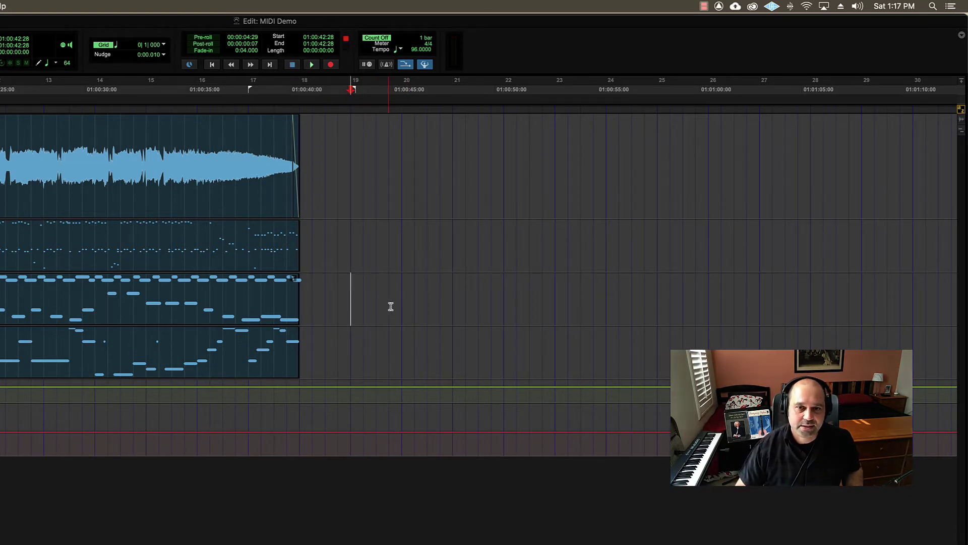
Enable MIDI Merge and record a new Piano-07 take on the Piano track from bar 19.
left_click(406, 64)
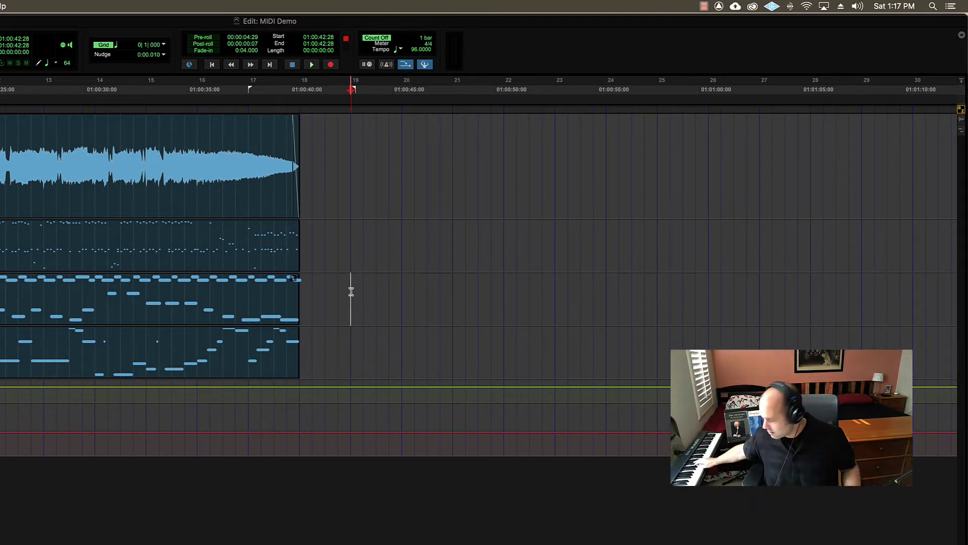
key("super+space")
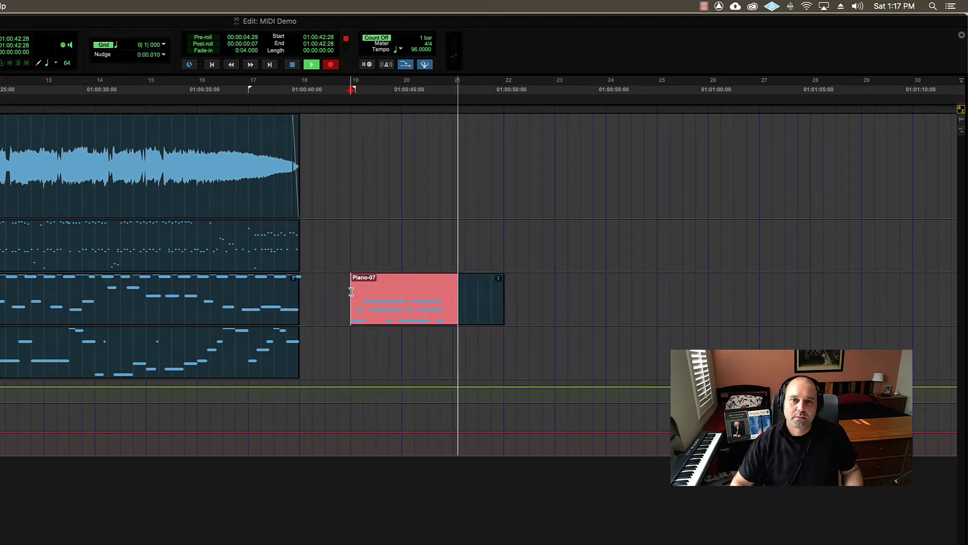
key("space")
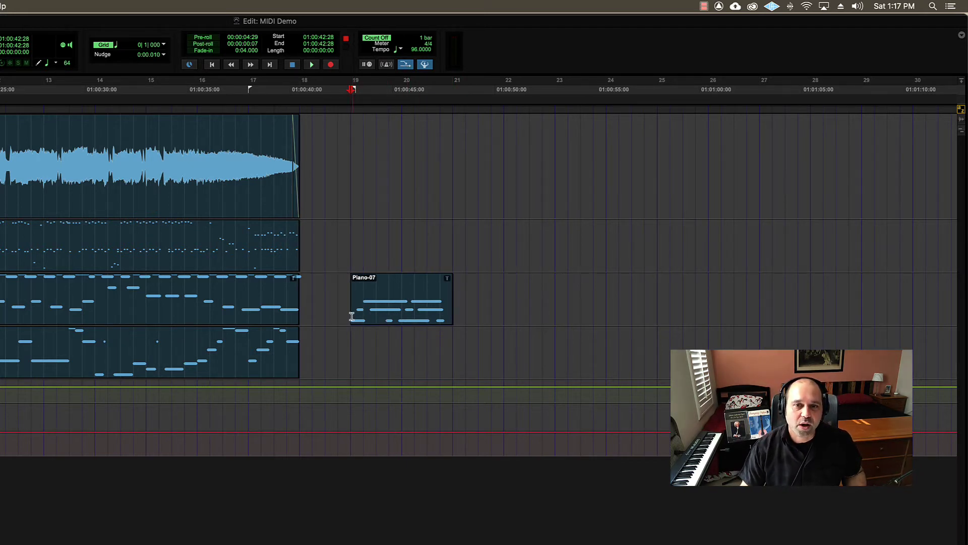
Record a second merged pass over Piano-07 from its start, then select the whole clip.
left_click_drag(349, 287, 453, 284)
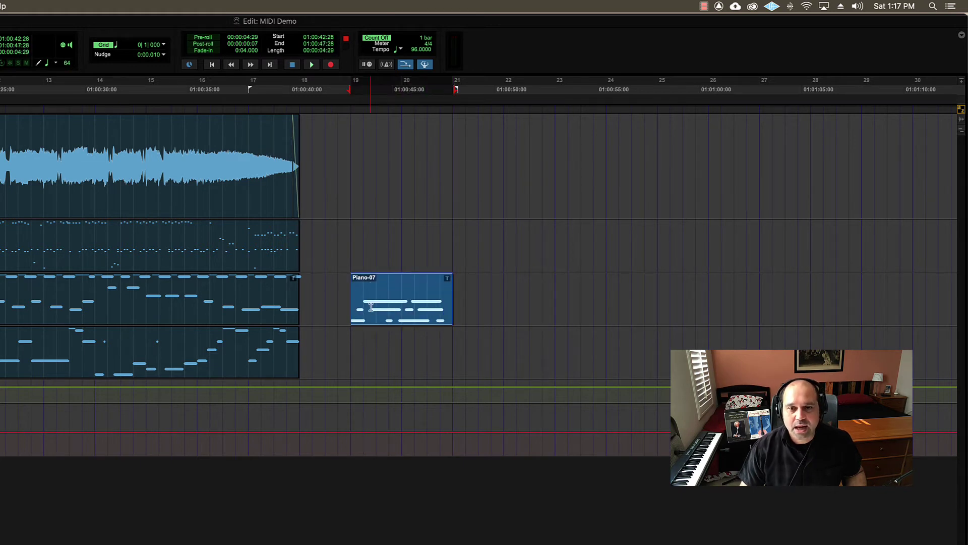
left_click(351, 283)
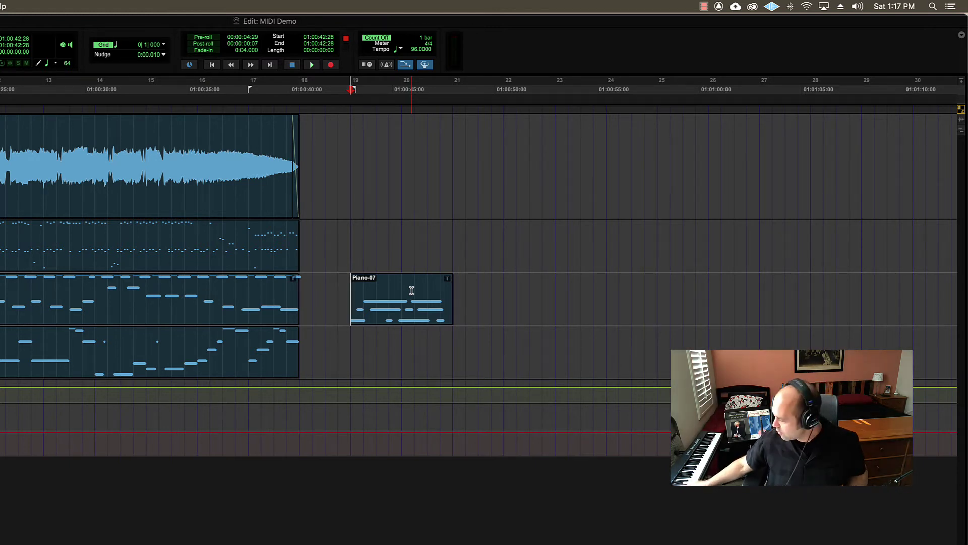
key("super+space")
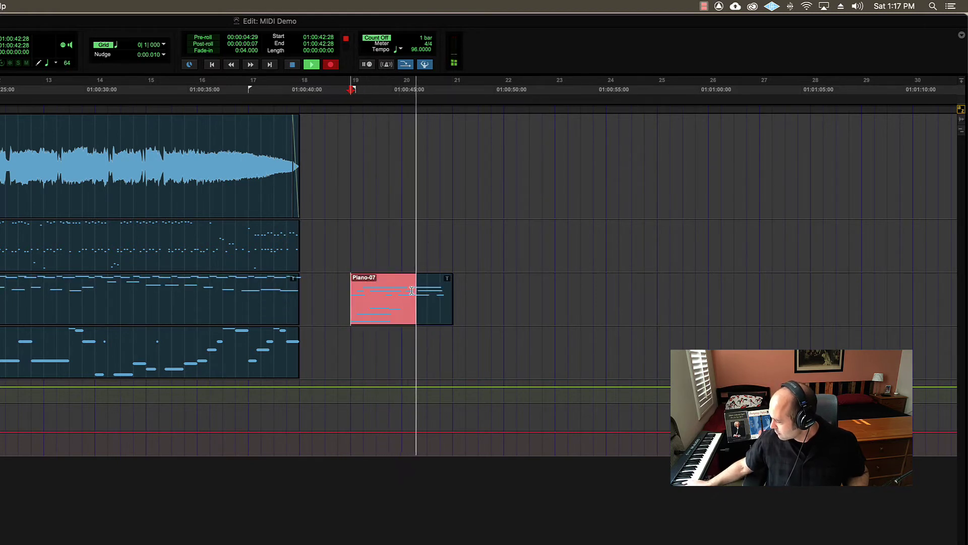
key("space")
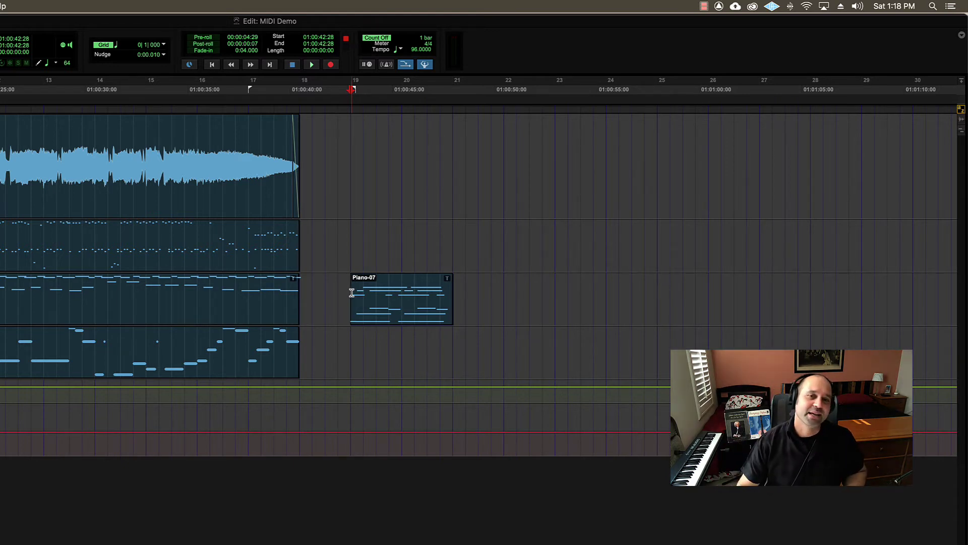
left_click_drag(352, 293, 454, 292)
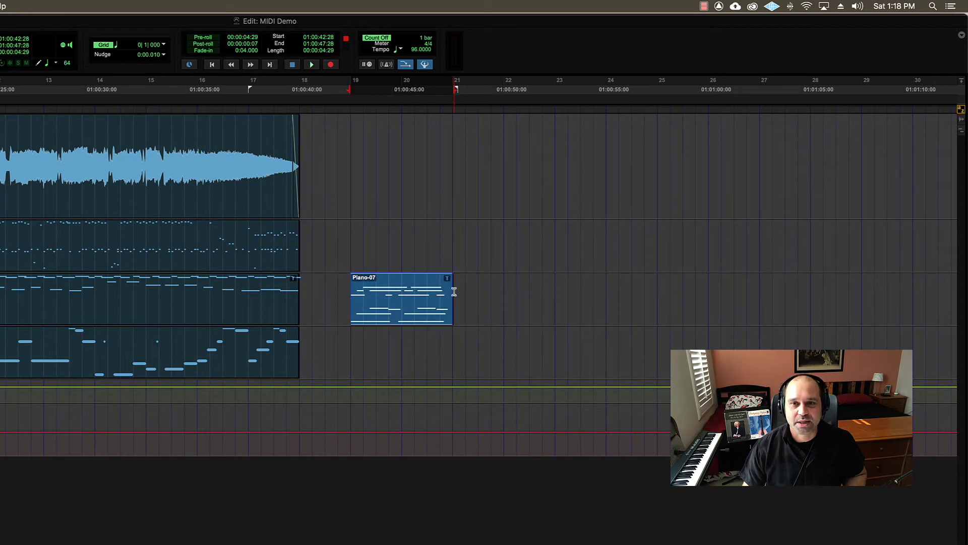
Undo the merged notes in Piano-07 and record another pass over the clip.
left_click(348, 286)
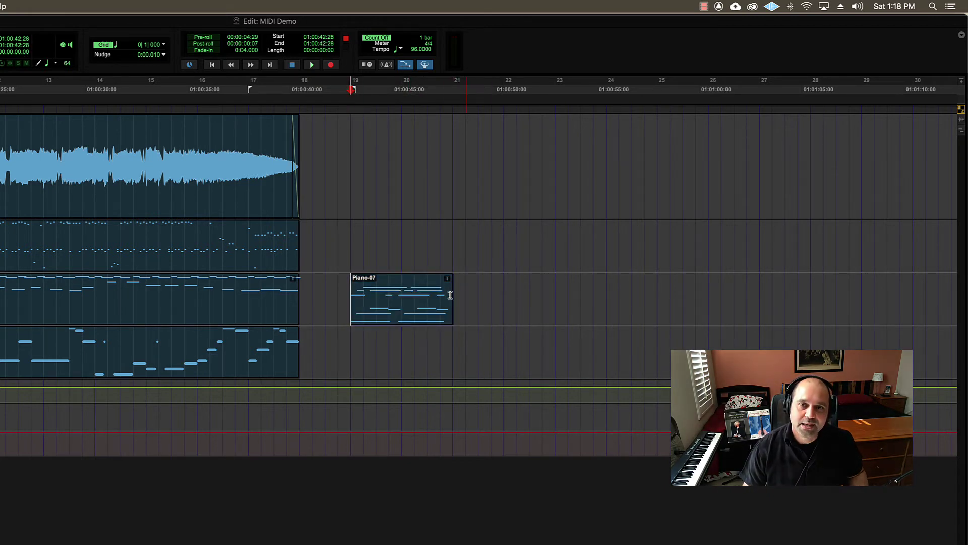
key("super+z")
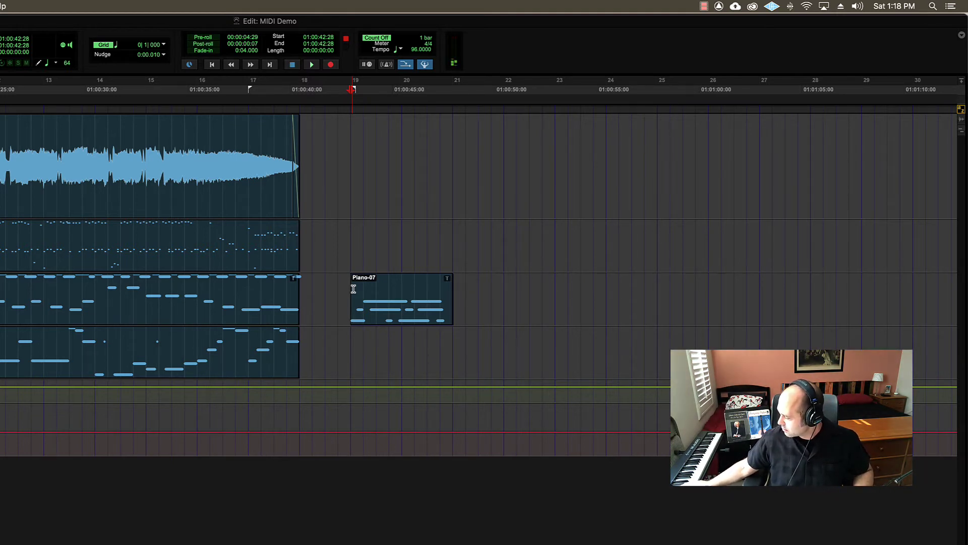
key("super+space")
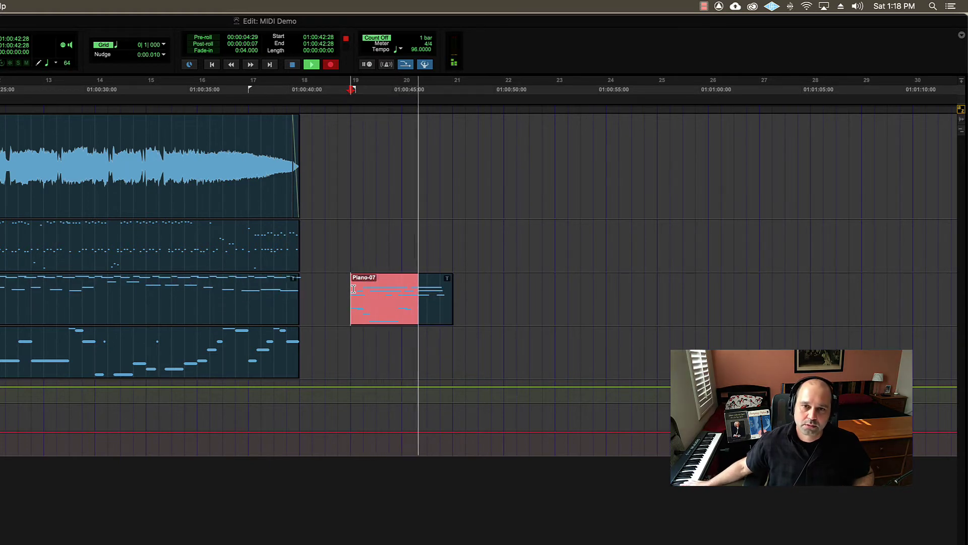
key("space")
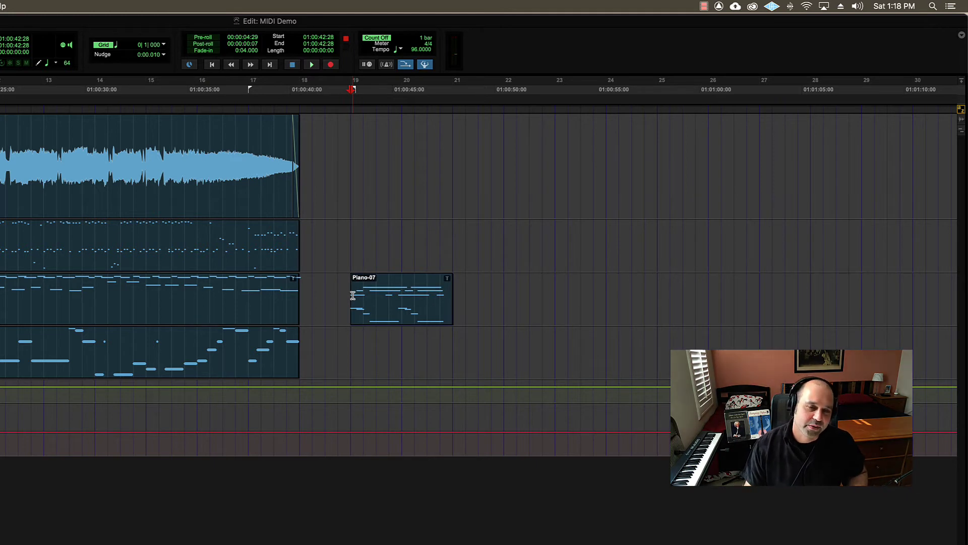
Play back the Piano-07 clip, then select its span.
key("space")
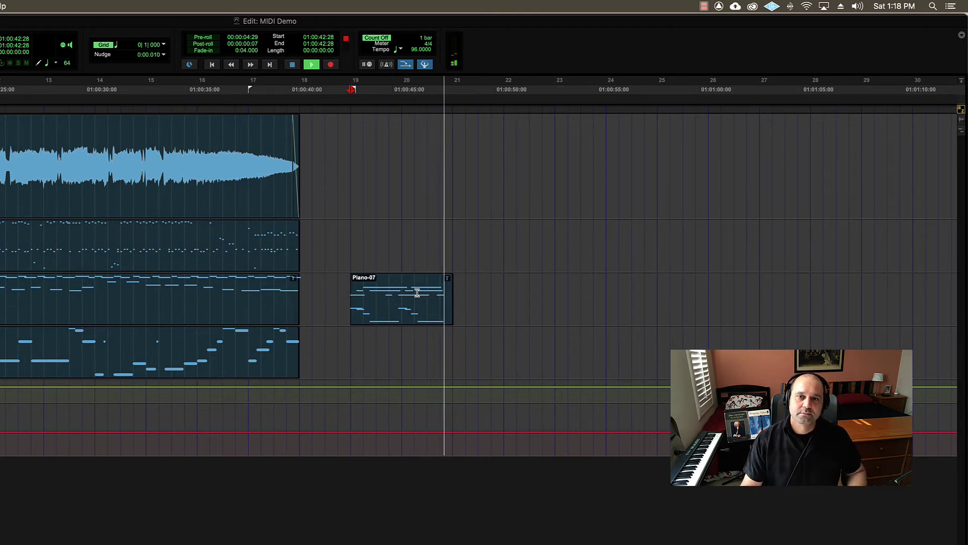
key("space")
left_click_drag(465, 290, 327, 293)
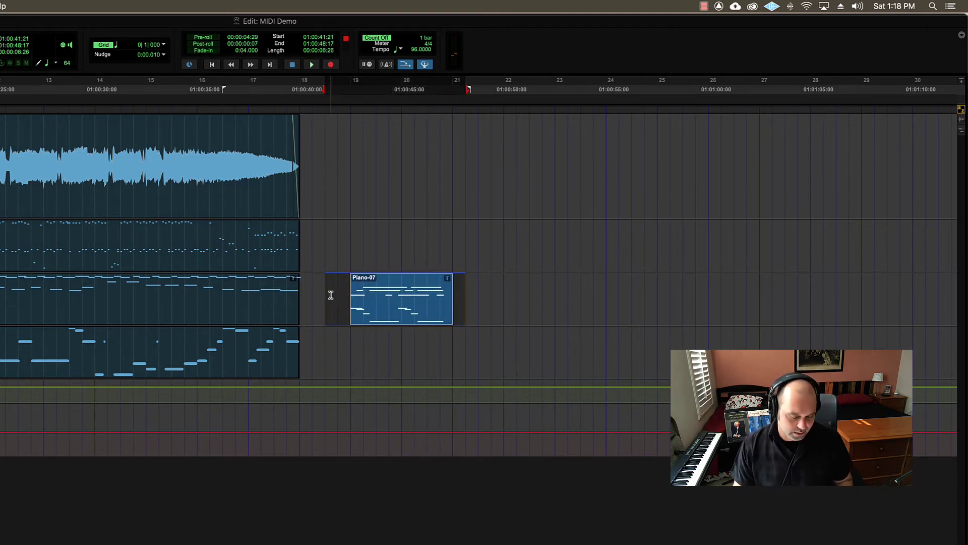
Turn MIDI Merge off and record a replacement take over Piano-07 with count-off.
left_click(328, 293)
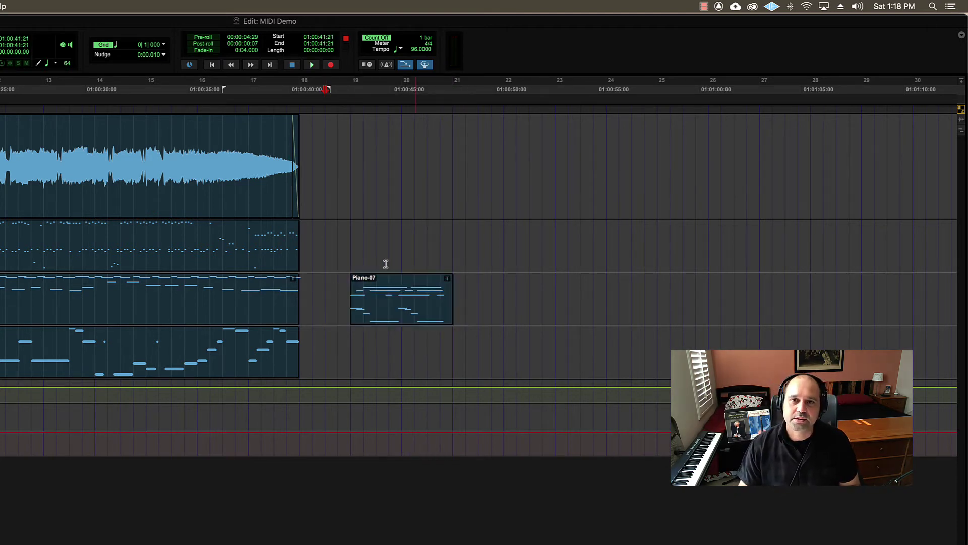
left_click(405, 64)
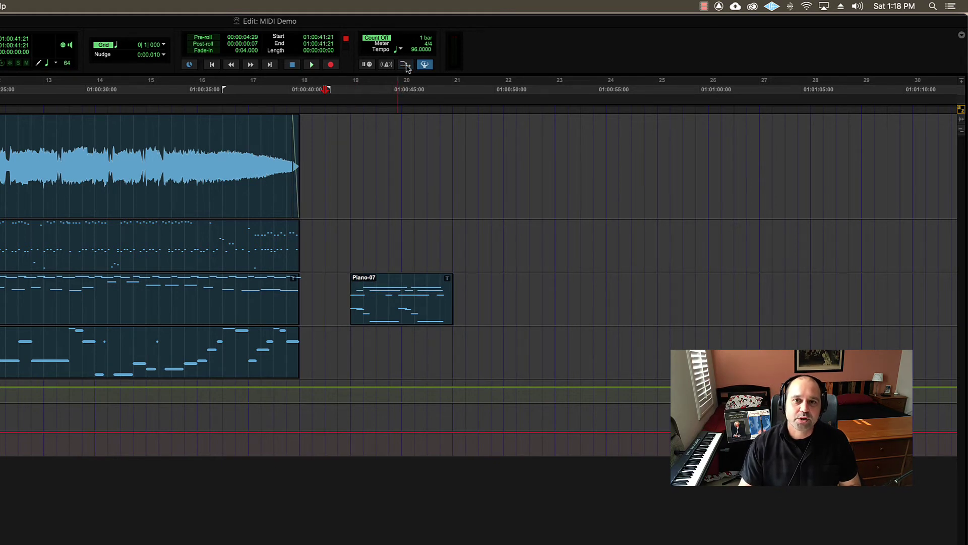
left_click(351, 297)
key("super+space")
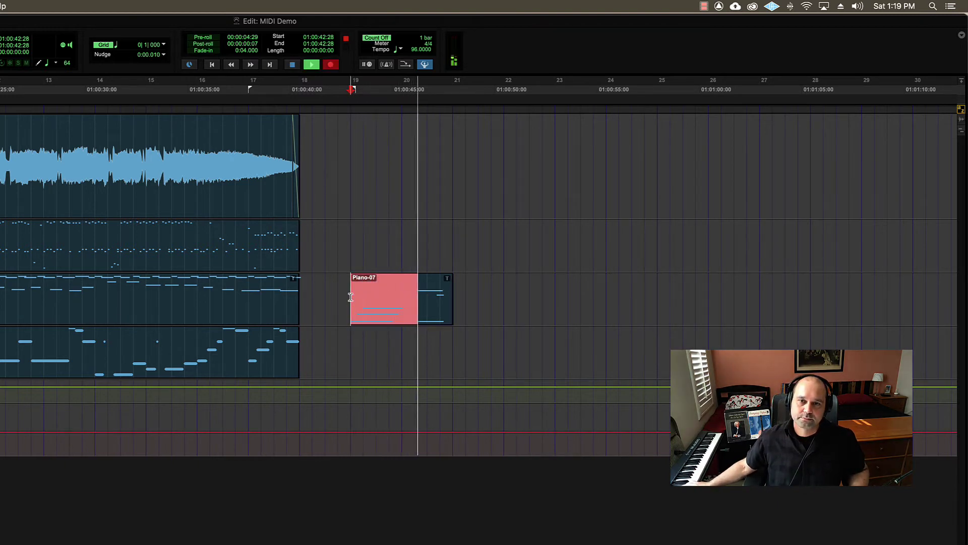
key("space")
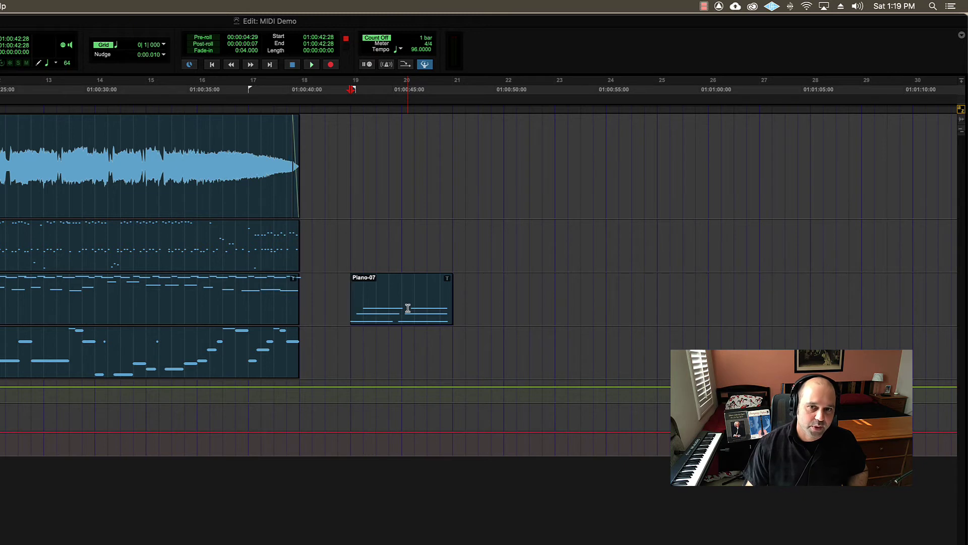
Play back the new take, then remove the Piano-07 clip and return to just before bar 19.
key("space")
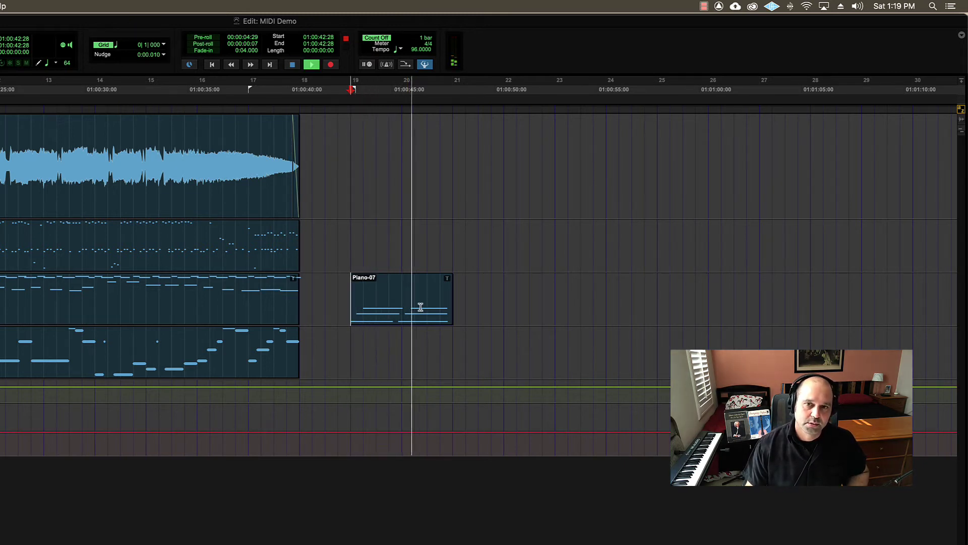
key("space")
left_click_drag(350, 288, 441, 292)
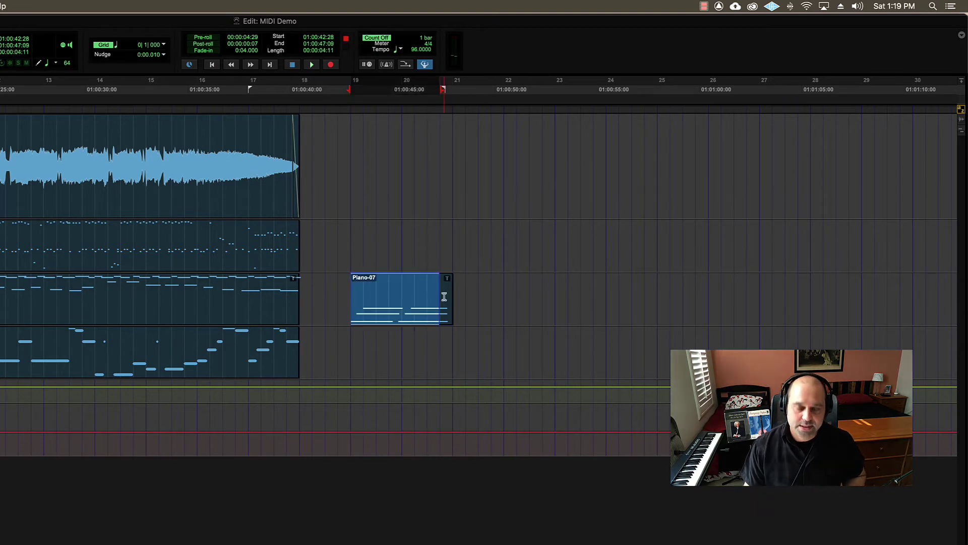
key("super+z")
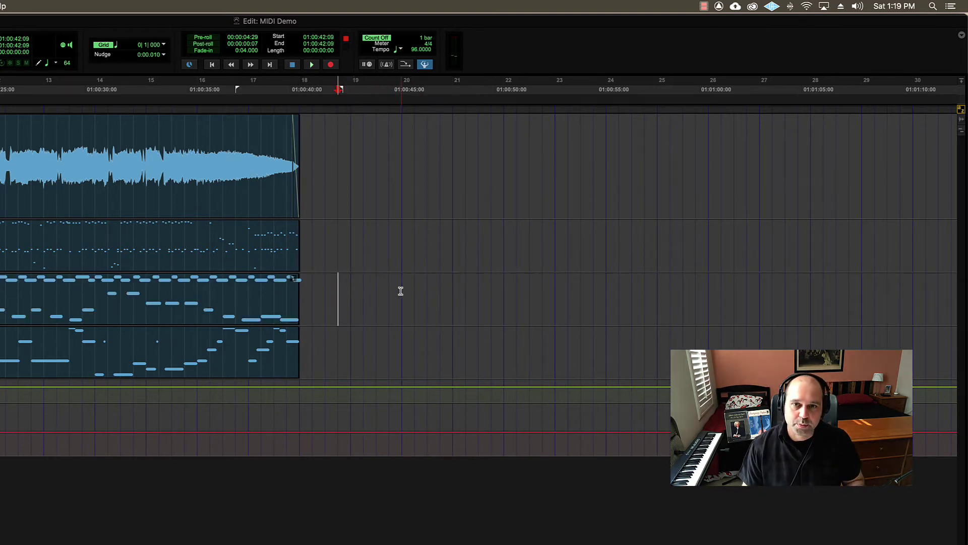
left_click(351, 292)
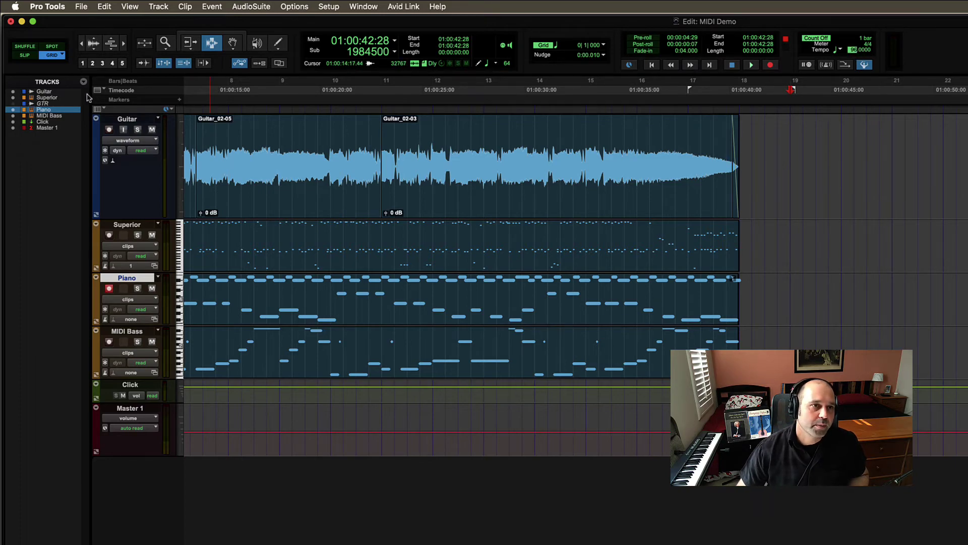
Show the Tempo ruler below Markers, then add a tempo change at the Guitar track's insertion point.
left_click(105, 90)
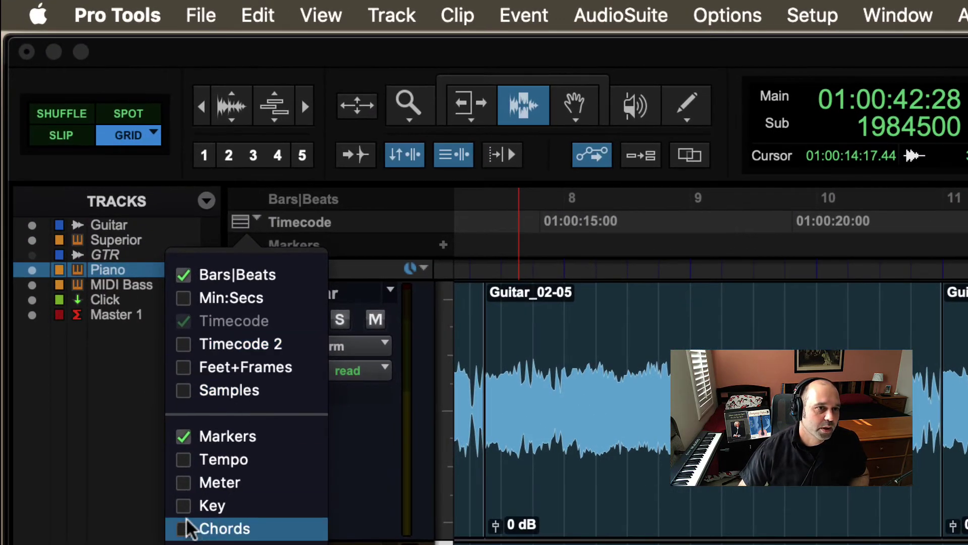
left_click(104, 261)
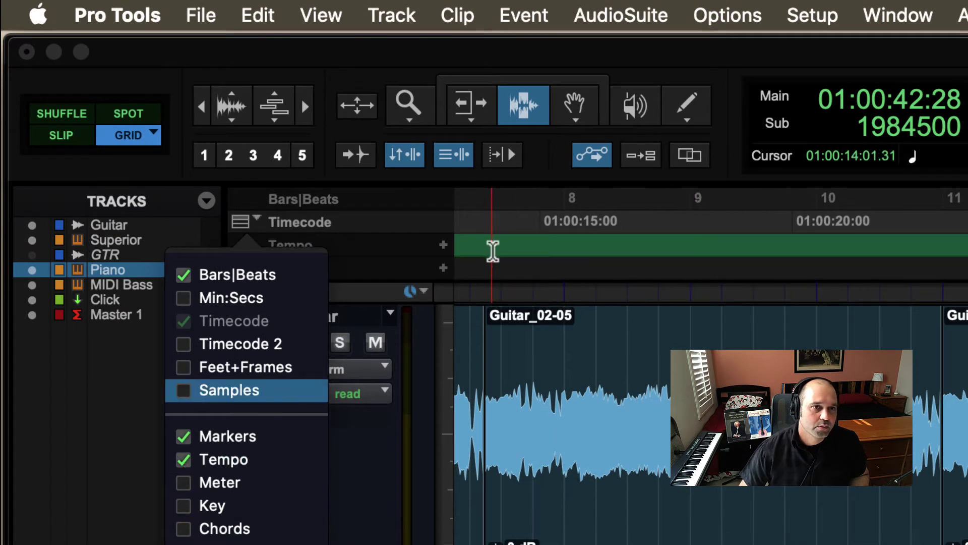
left_click(375, 256)
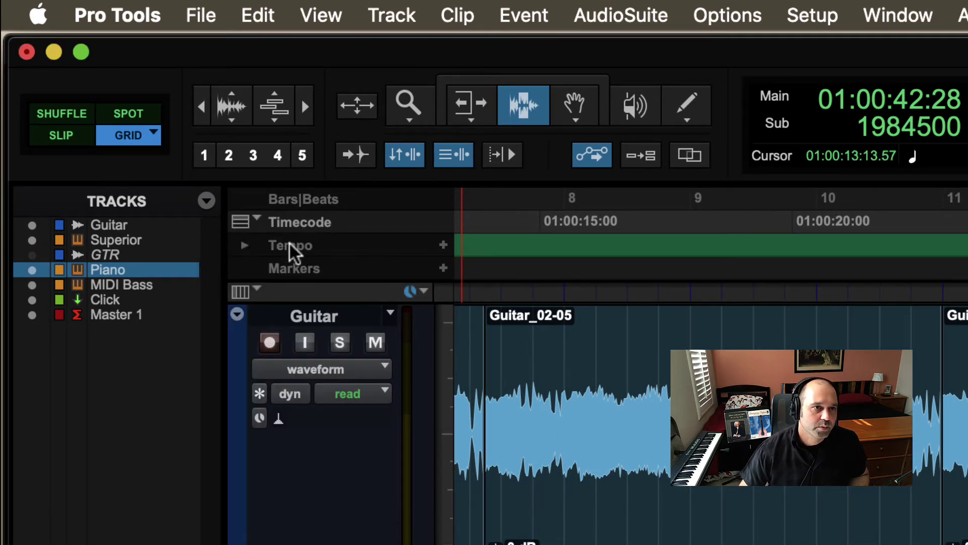
left_click_drag(287, 245, 292, 283)
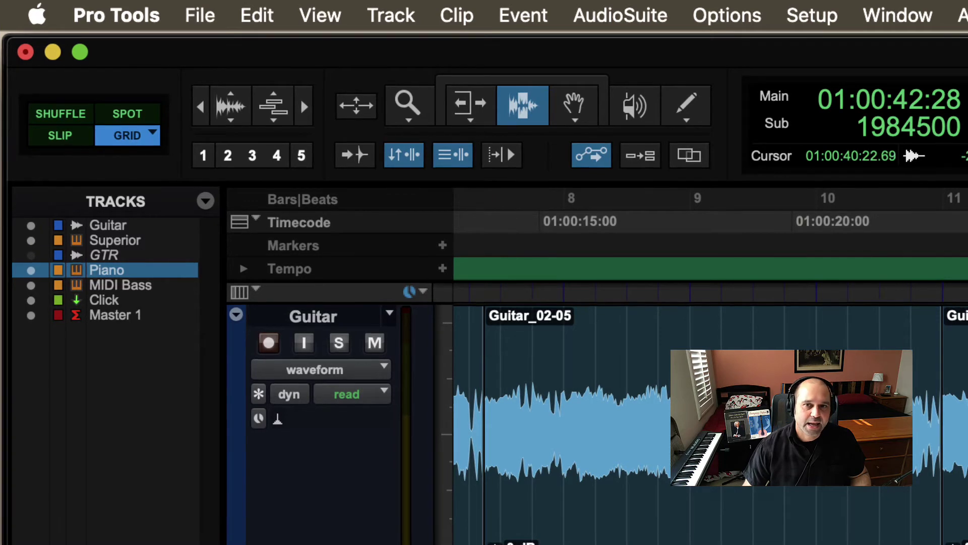
key("p")
left_click(442, 269)
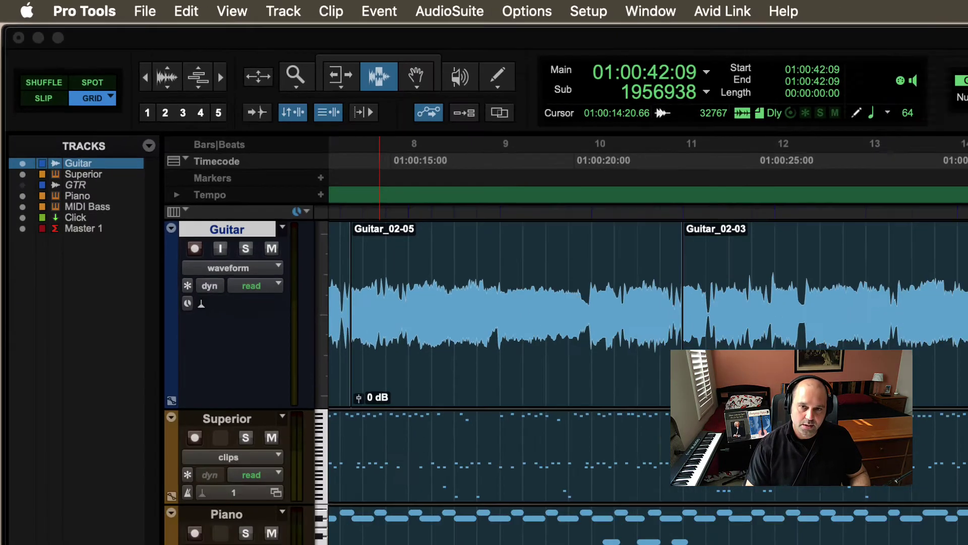
Enter 200 BPM in the Tempo Change dialog to insert the change at 18|4|000.
left_click(442, 267)
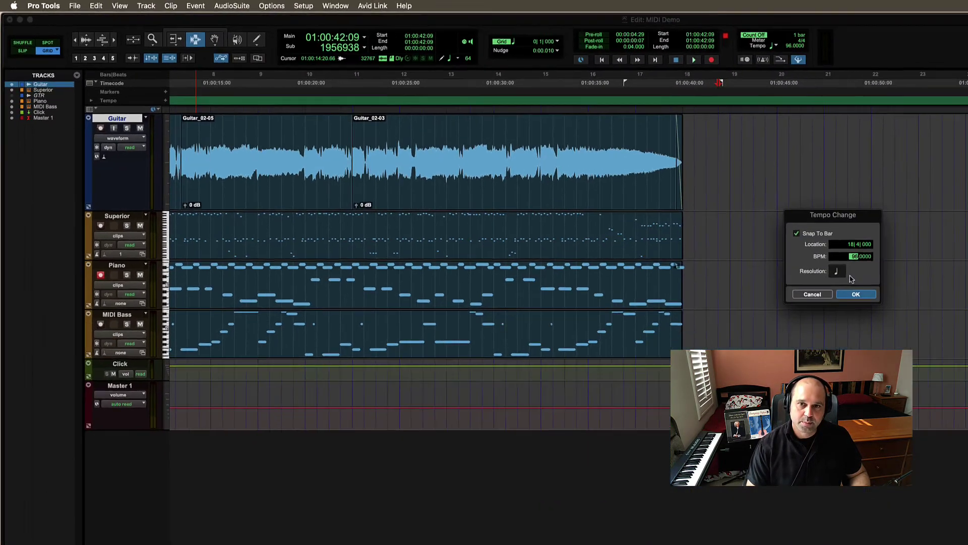
type("200")
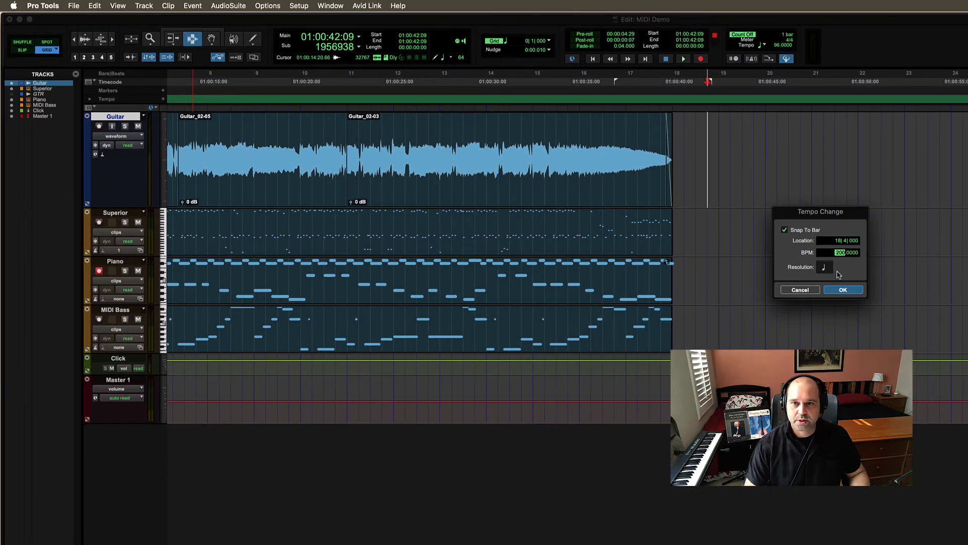
key("Return")
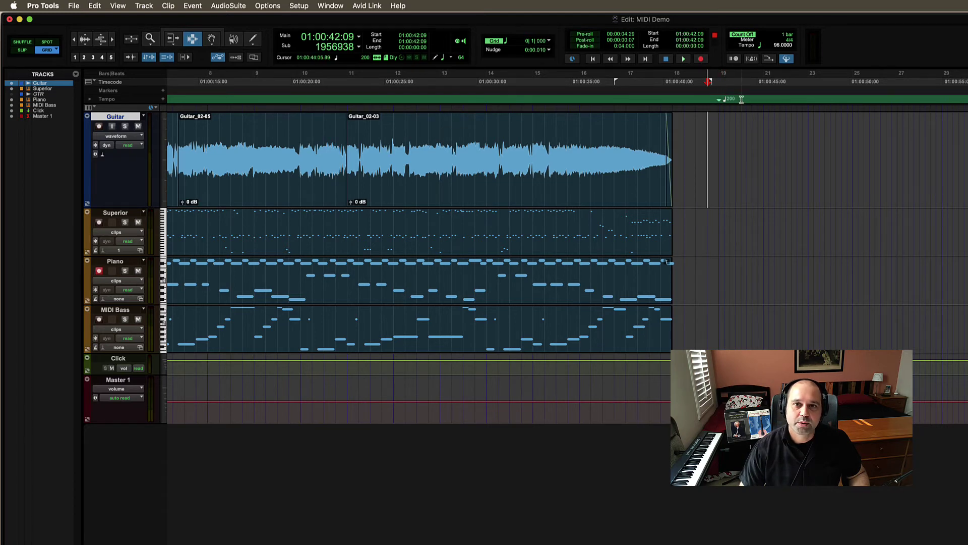
scroll(278, 100, "left", 10)
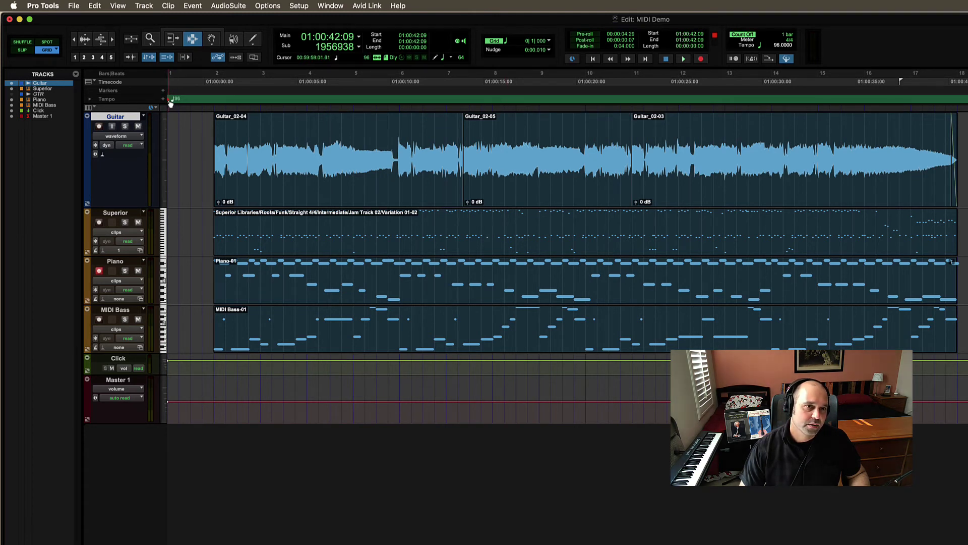
scroll(784, 114, "right", 3)
scroll(786, 115, "left", 3)
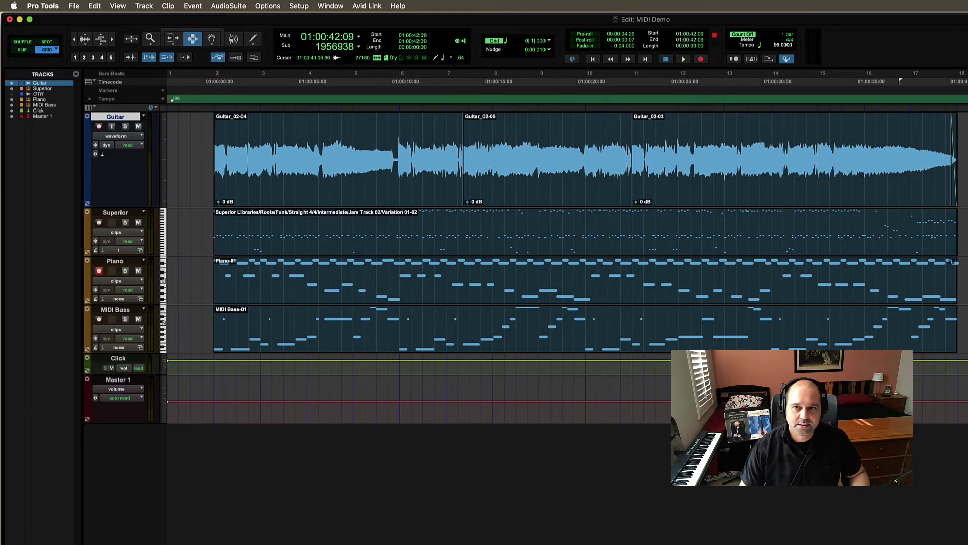
left_click(851, 365)
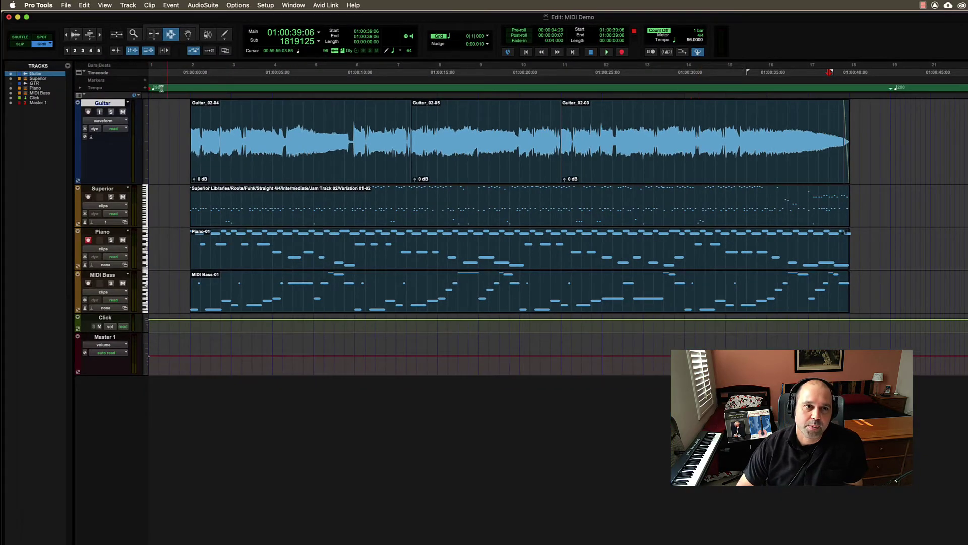
Turn on the metronome and play through the 200 BPM tempo change from one beat before.
left_click(862, 136)
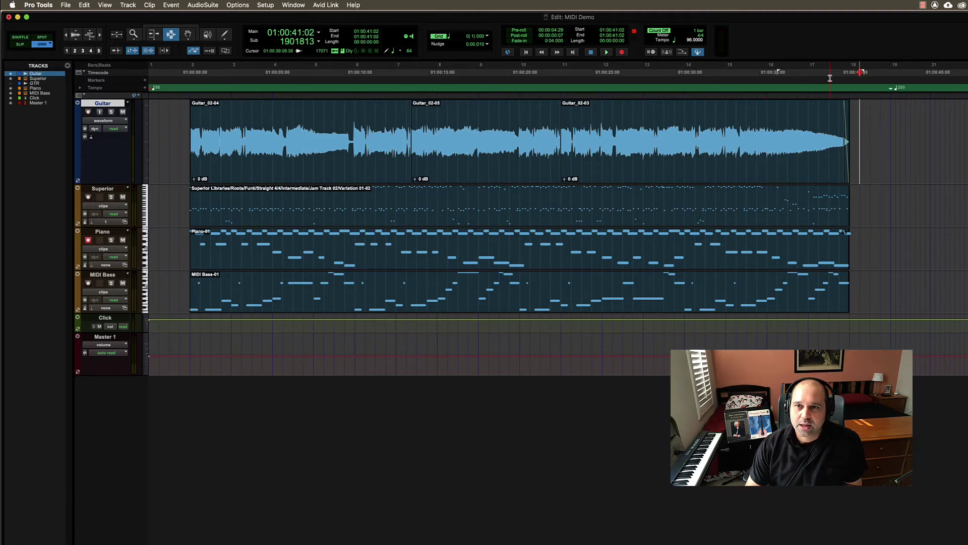
left_click_drag(860, 131, 887, 130)
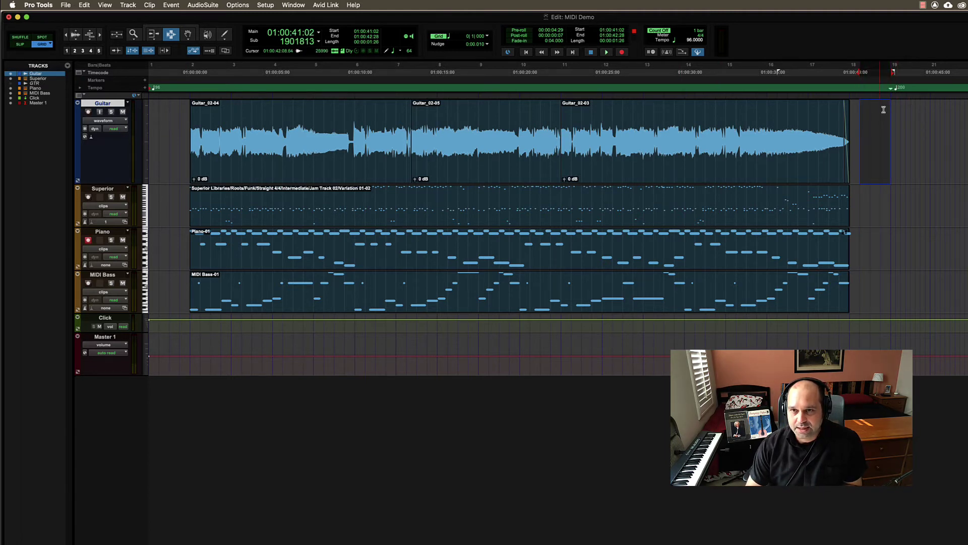
left_click(857, 124)
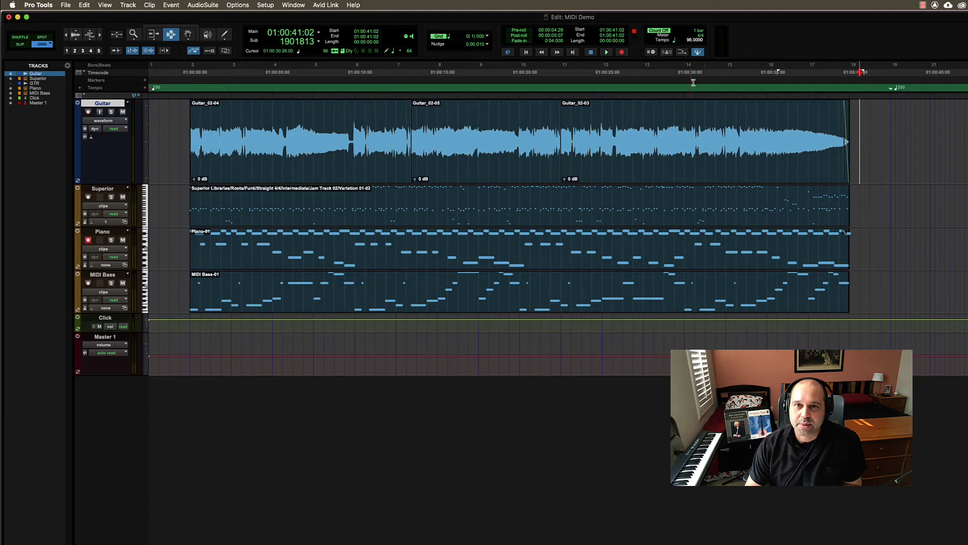
left_click(666, 52)
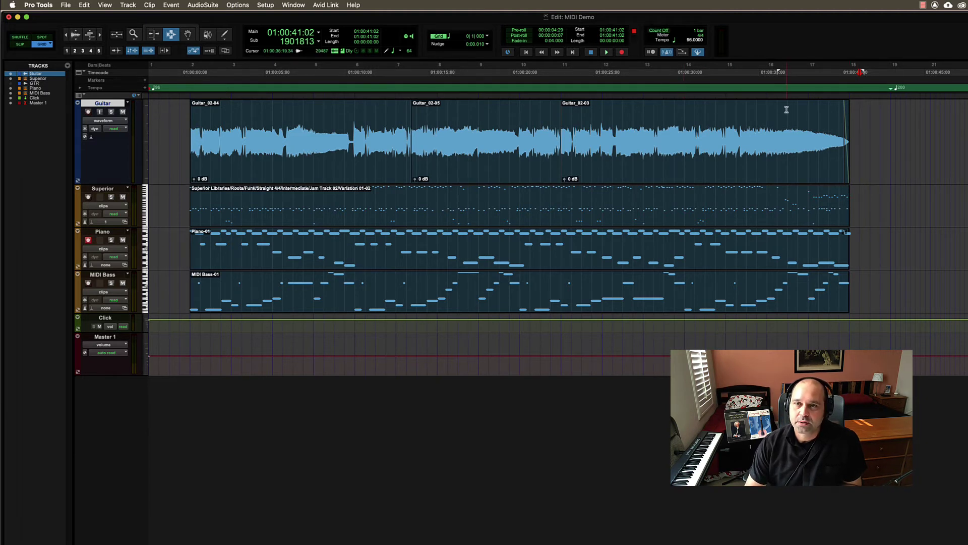
left_click(862, 130)
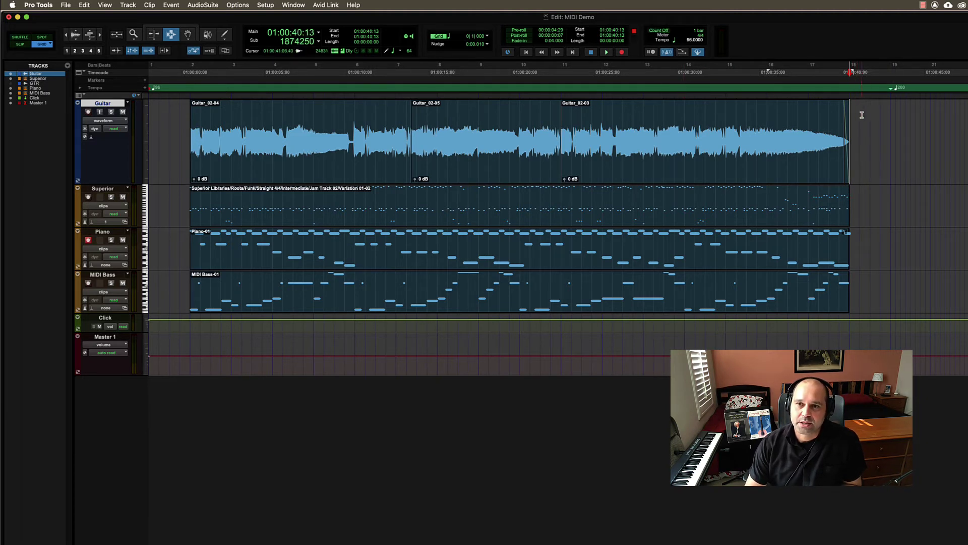
key("space")
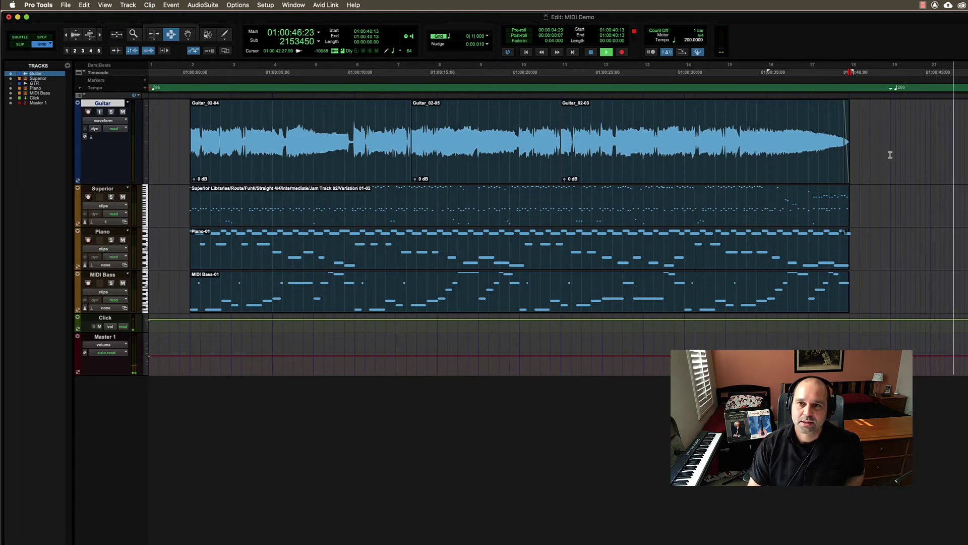
key("space")
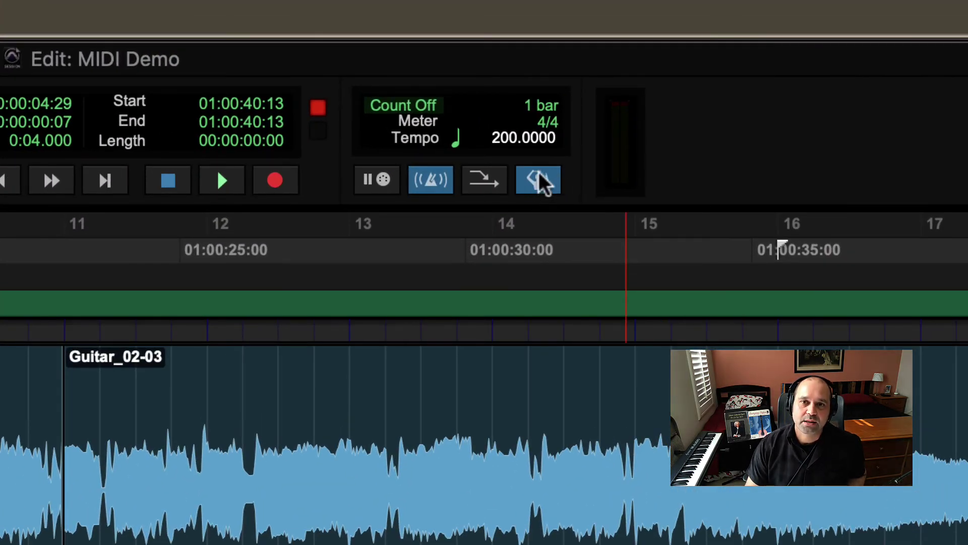
Switch to manual tempo and set it to 200 BPM.
left_click(538, 186)
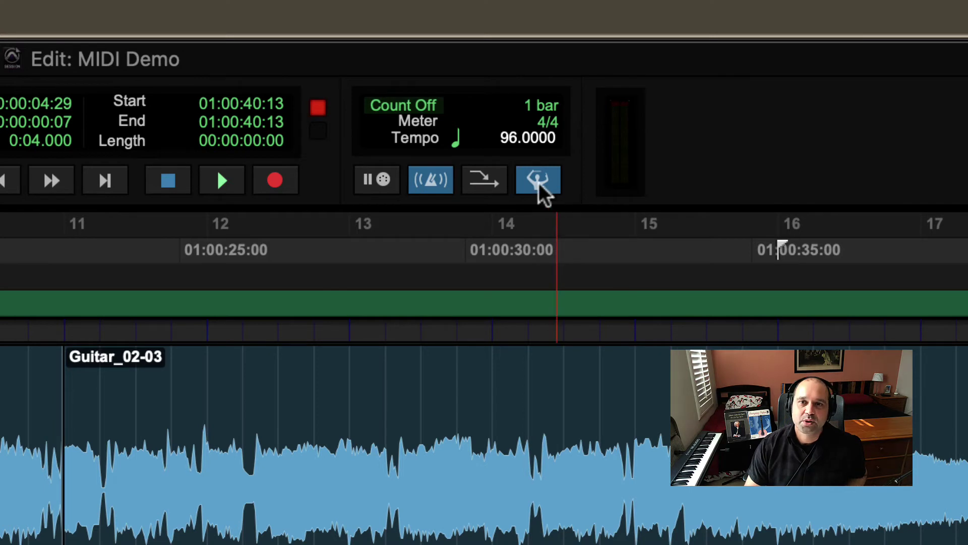
left_click(534, 181)
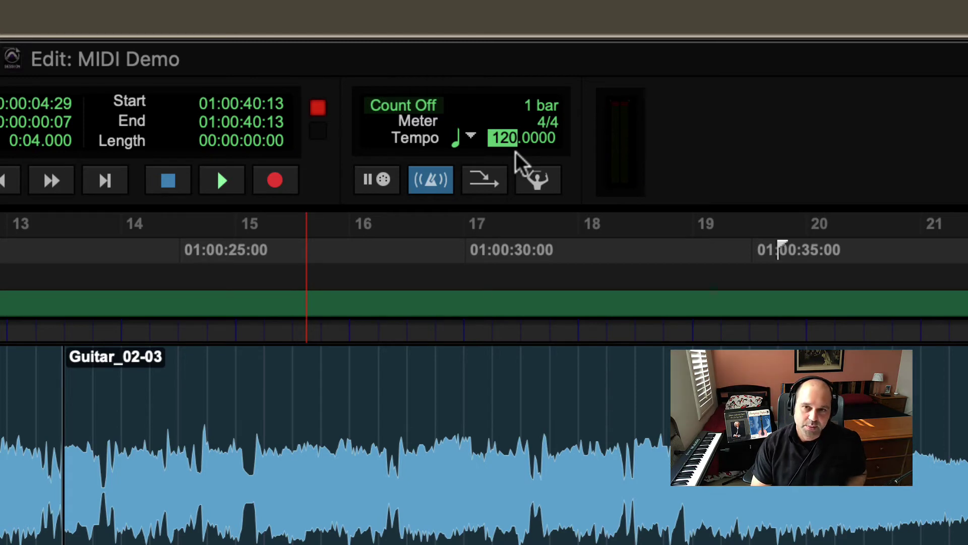
type("200")
key("Return")
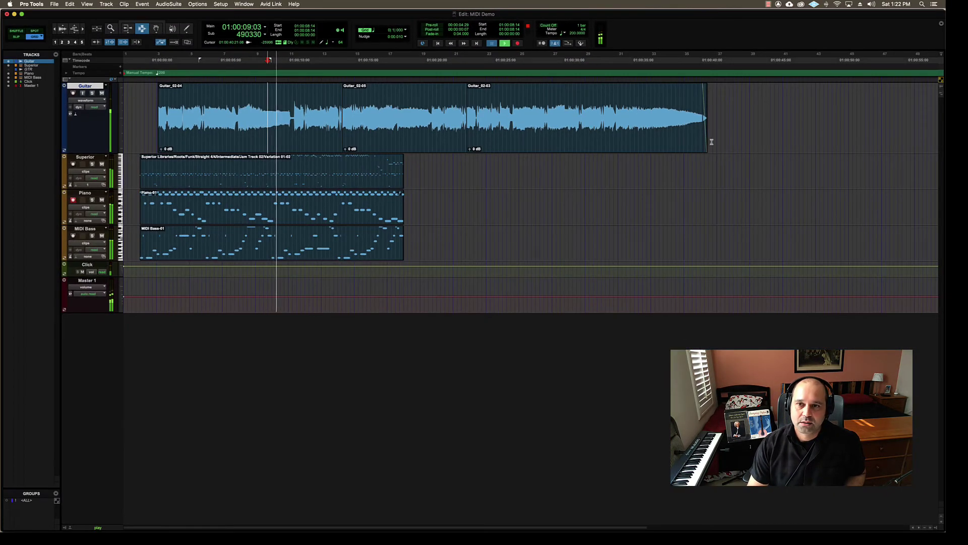
Move playback past the guitar clips and lower the manual tempo to 96.
left_click(711, 142)
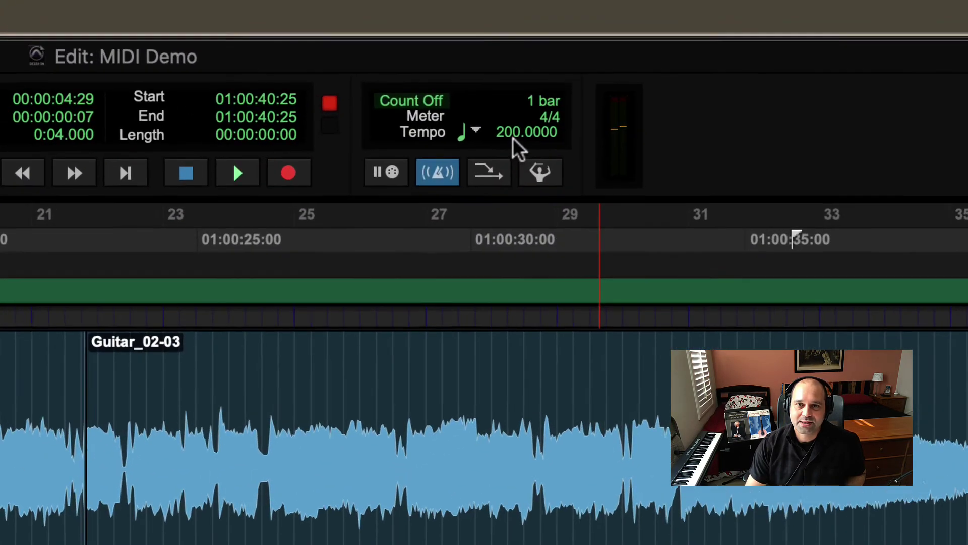
left_click(560, 58)
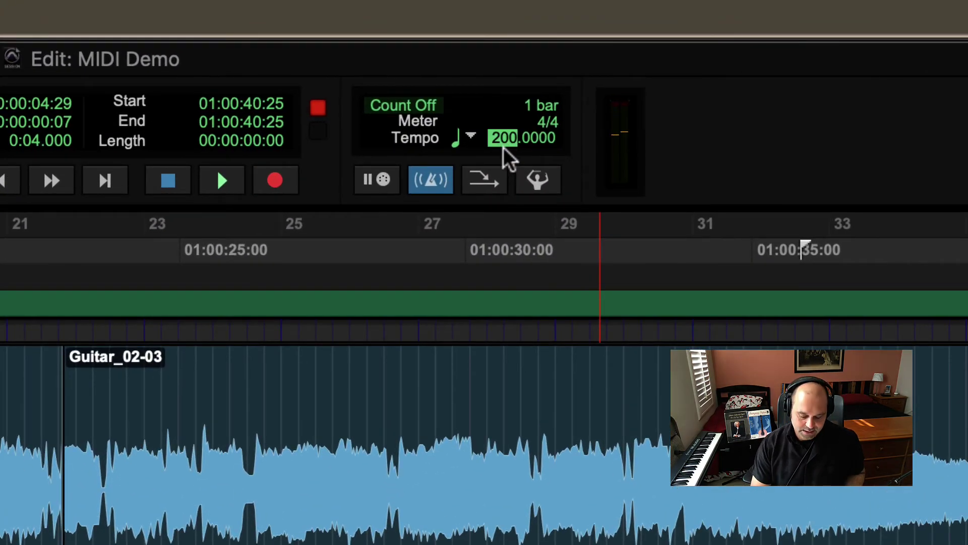
type("96")
key("Return")
Scrub the tempo value up and down live, down to about 71, ending near 94 BPM.
left_click(504, 141)
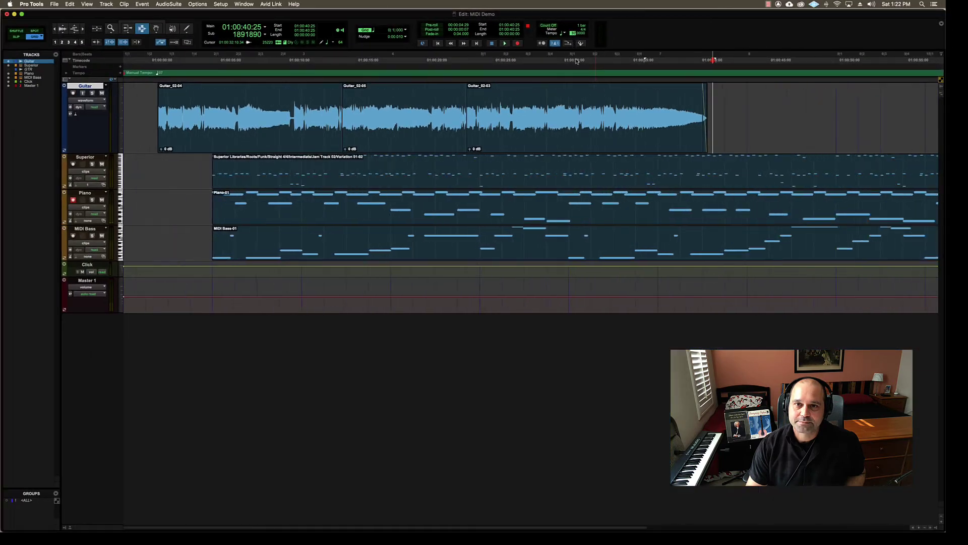
left_click_drag(575, 33, 572, 33)
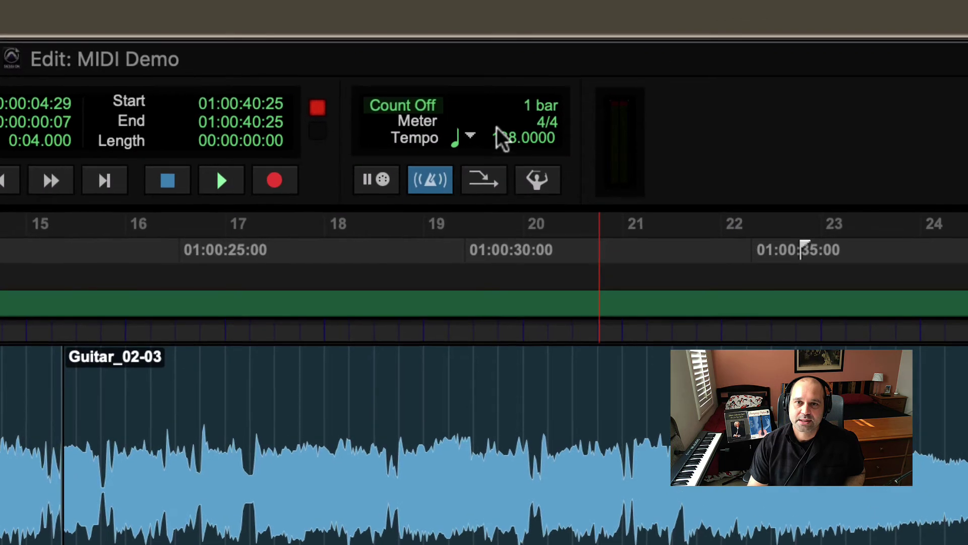
left_click_drag(496, 128, 540, 346)
Reset the manual tempo from 94 to 96 BPM.
left_click(508, 138)
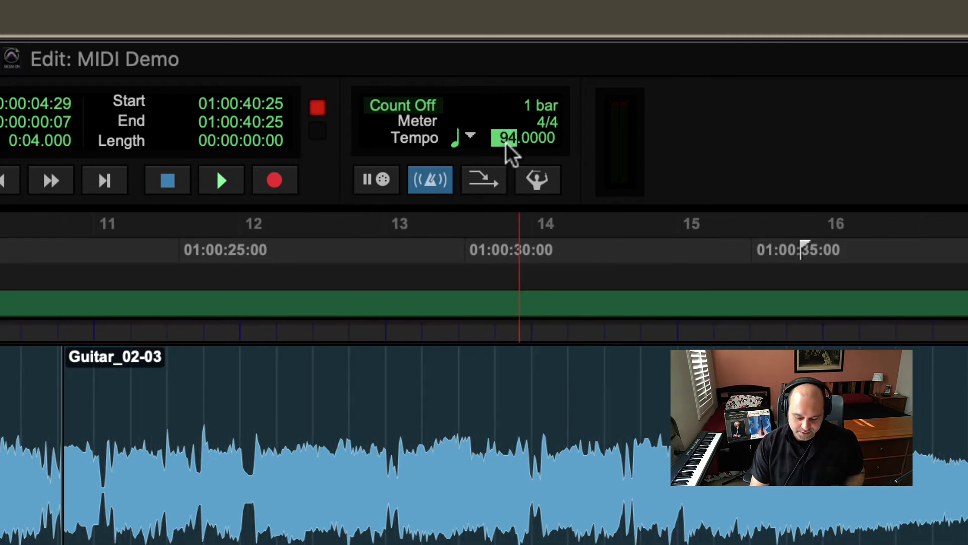
type("96")
key("Return")
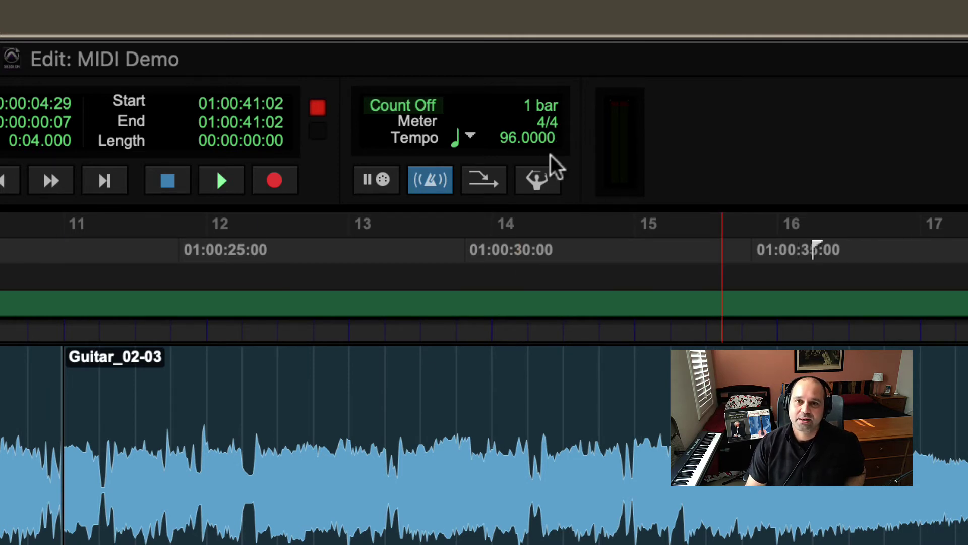
Tap in a new tempo with the T key, settling at 148 BPM.
left_click(507, 140)
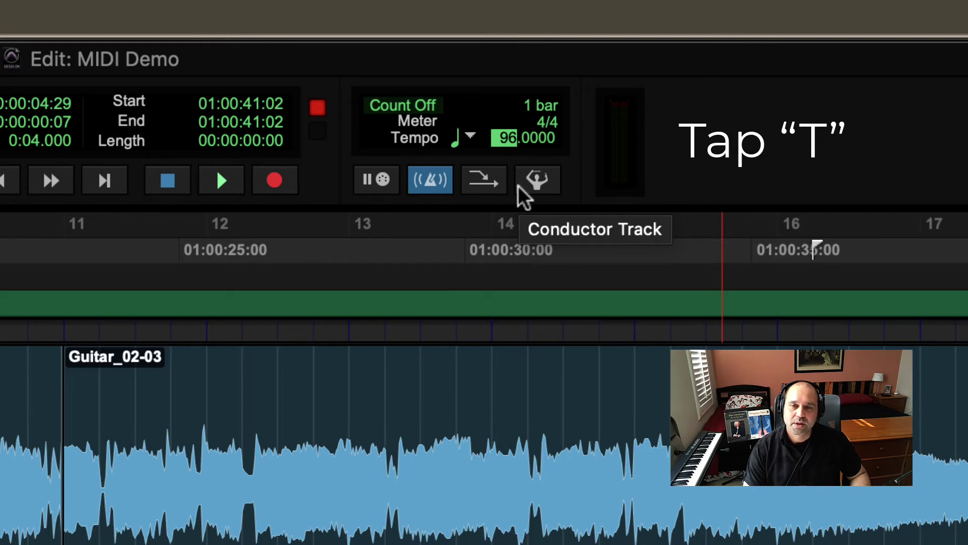
key("t")
key("t")
key("t")
key("t")
key("t")
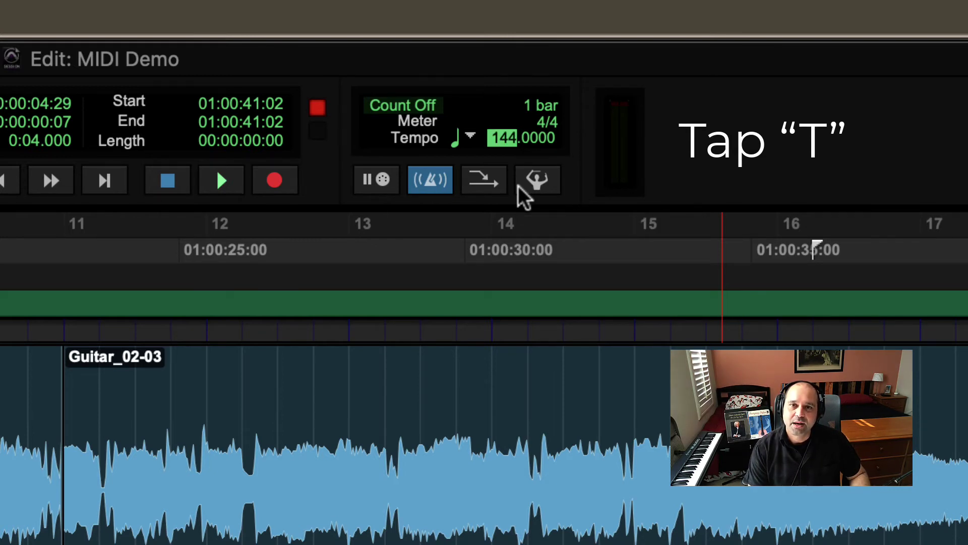
key("t")
key("t")
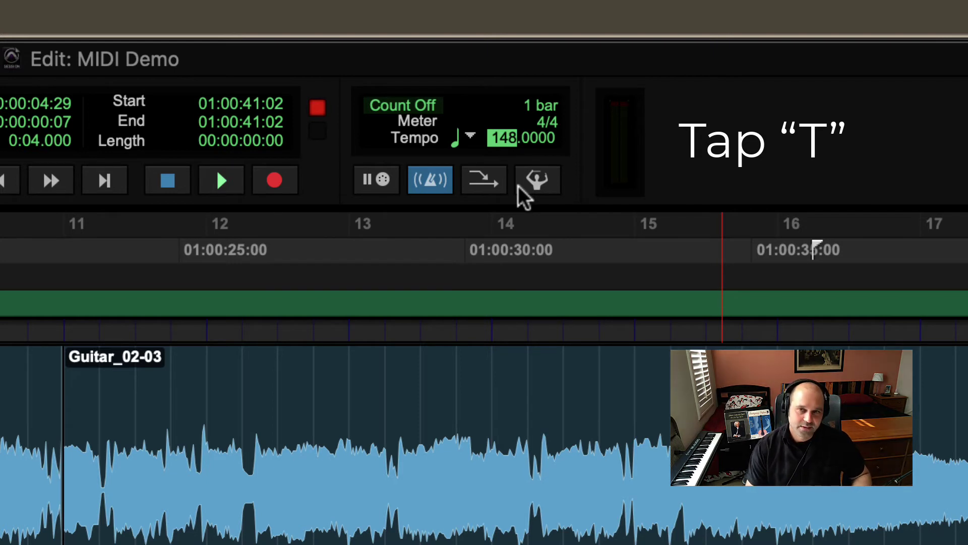
key("Return")
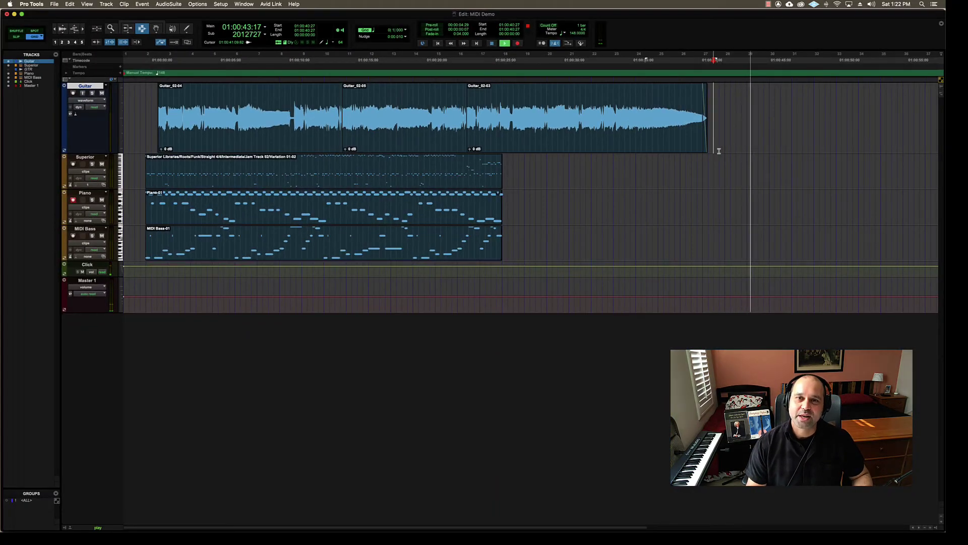
Stop playback, set the insertion point in the Guitar track, and re-tap the tempo, keeping 148 BPM.
key("space")
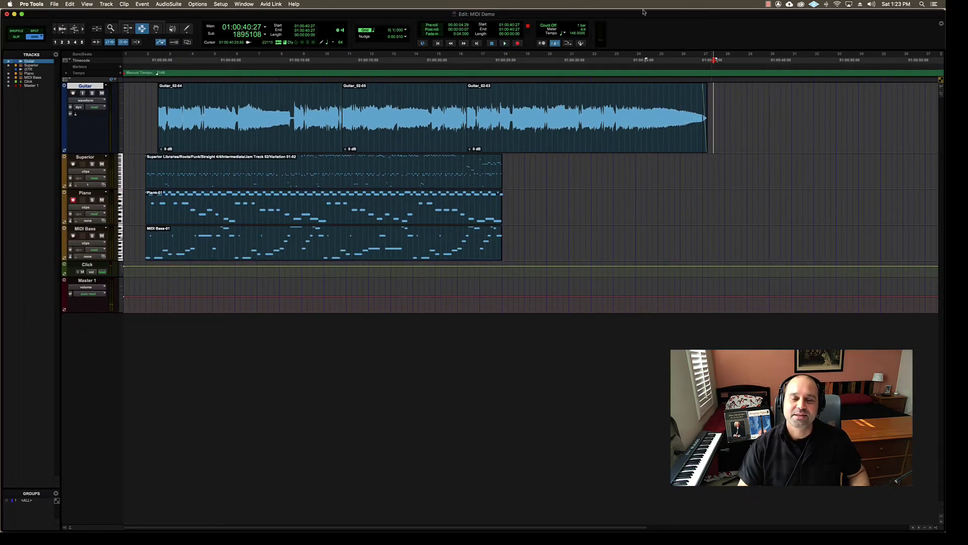
left_click_drag(736, 125, 731, 125)
left_click(723, 125)
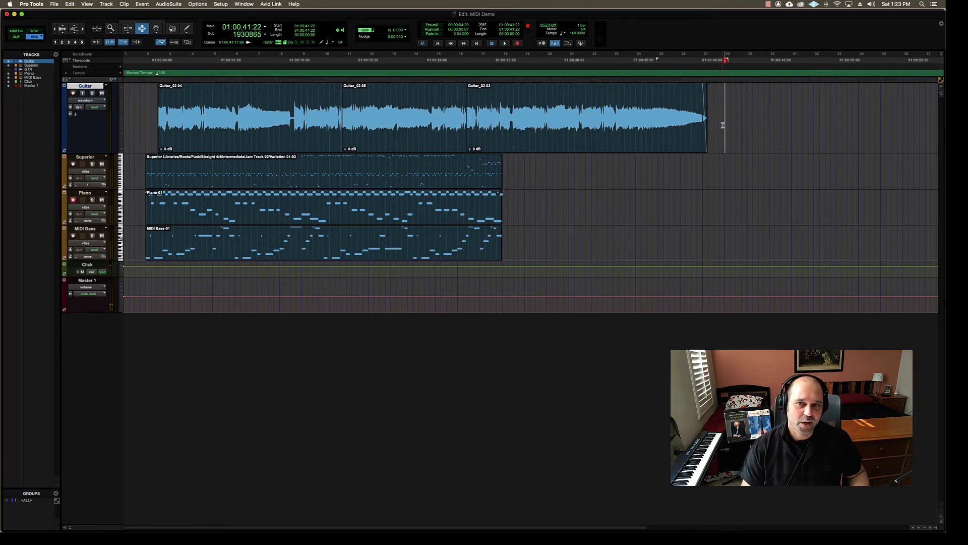
left_click(573, 35)
key("t")
key("t")
key("t")
key("t")
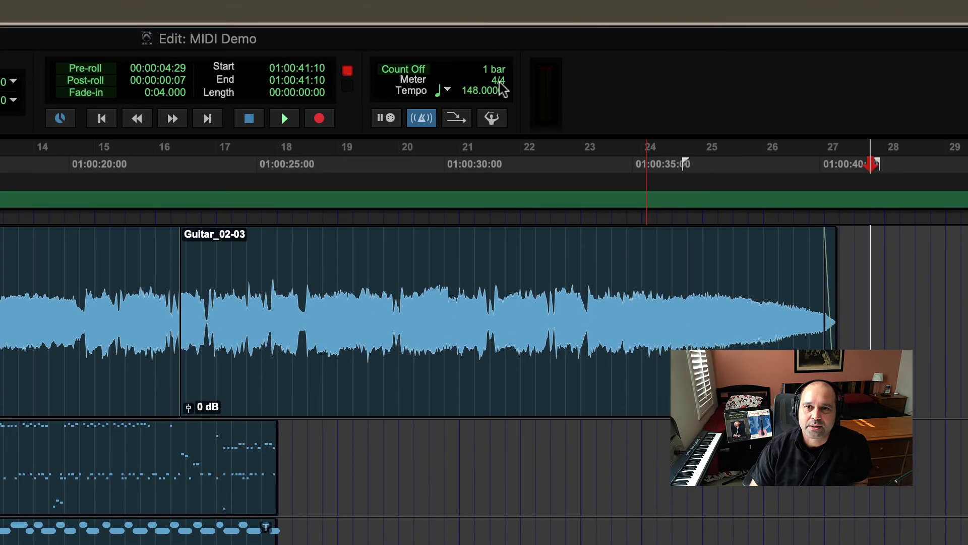
Enable the Conductor track, then add a 200 BPM tempo change and a 3/4 meter at bar 19.
left_click(501, 110)
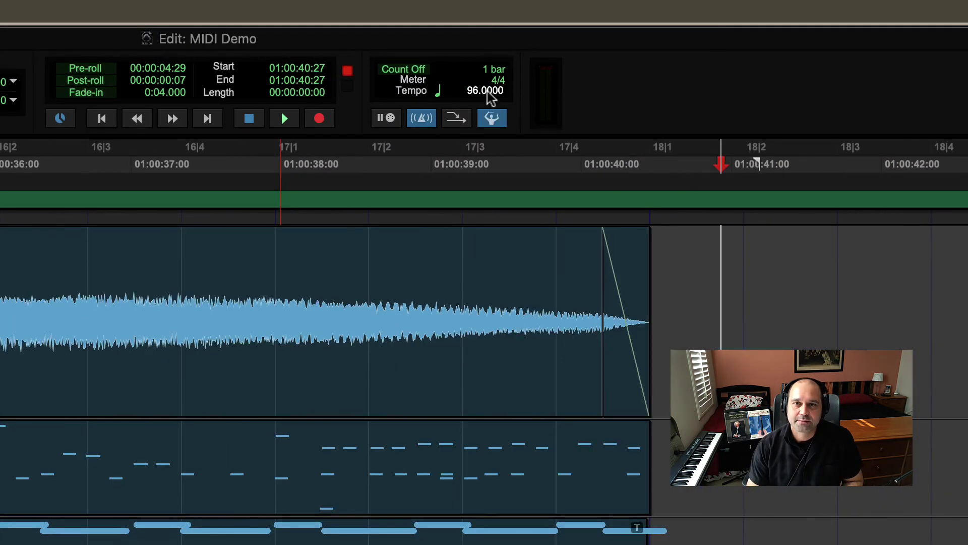
left_click(650, 308)
key("alt+Return")
key("Return")
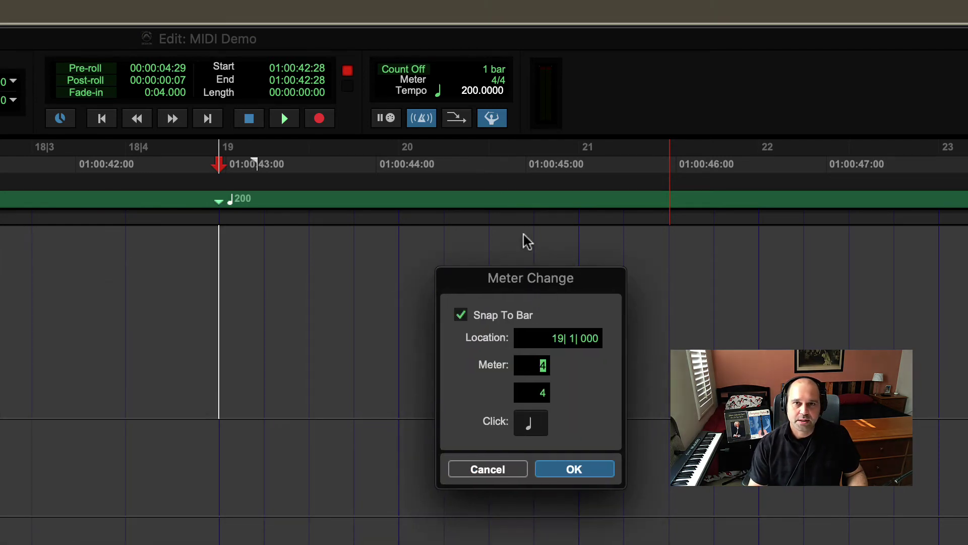
type("3")
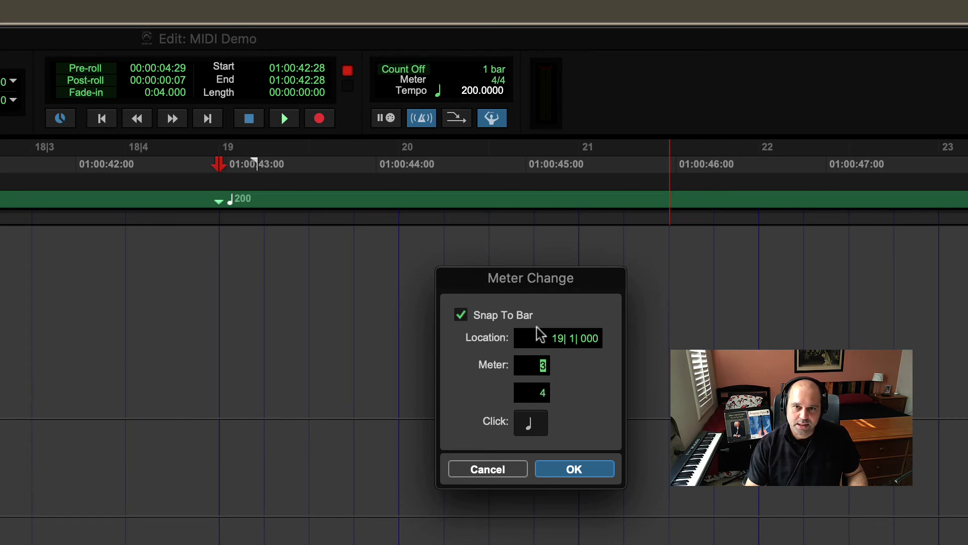
left_click(574, 469)
Select bars 19 to 20 to show one 3/4 bar, then play from bar 19.
left_click_drag(218, 311, 359, 319)
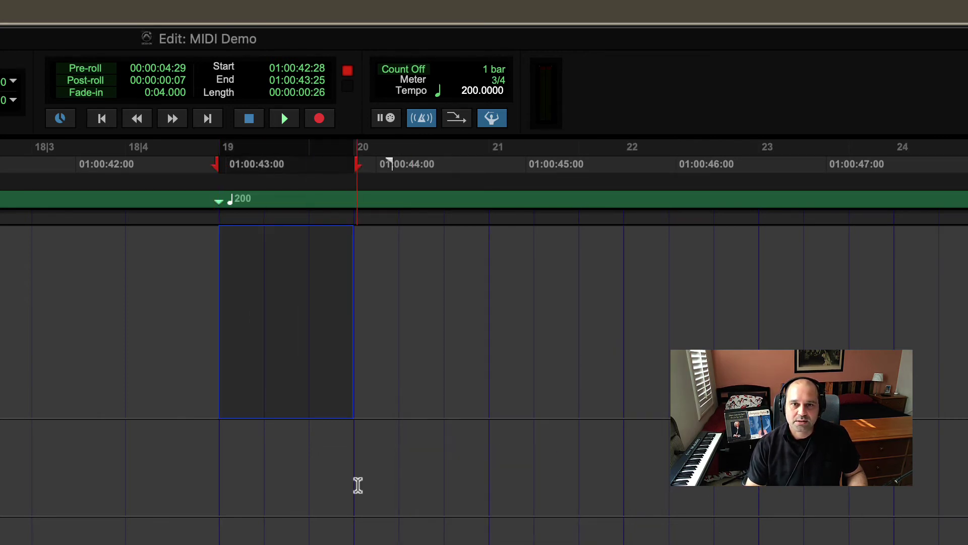
left_click(230, 485)
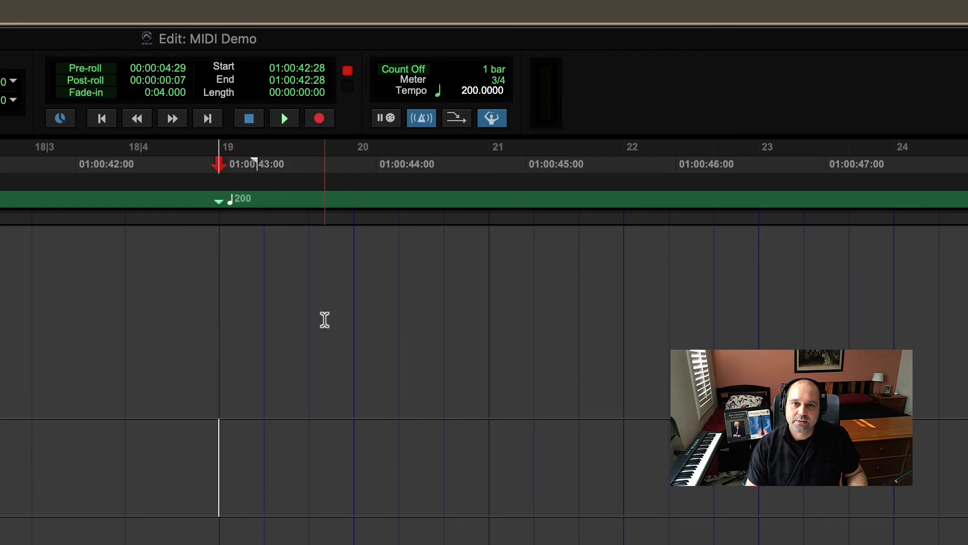
left_click_drag(225, 318, 741, 326)
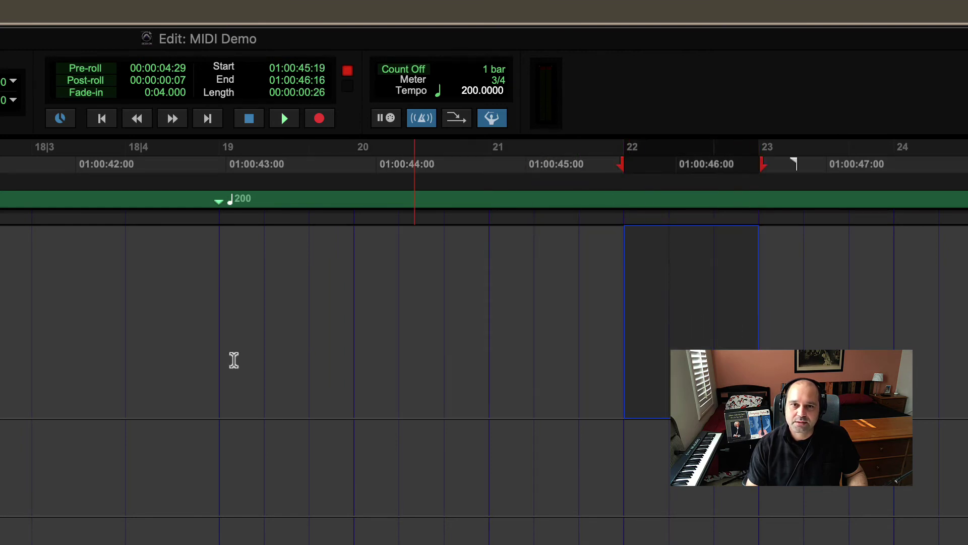
left_click_drag(220, 350, 355, 351)
left_click(221, 330)
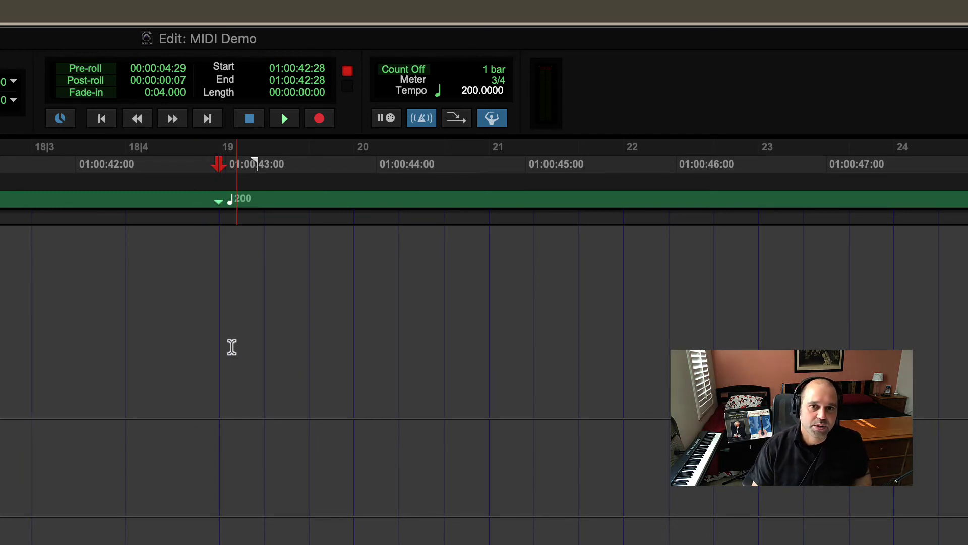
key("space")
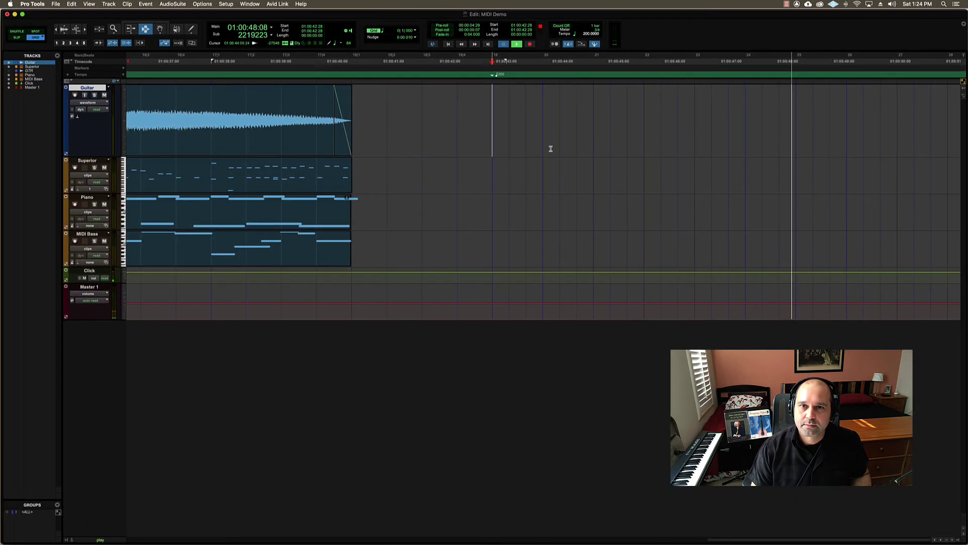
key("super+bracketright")
key("super+bracketright")
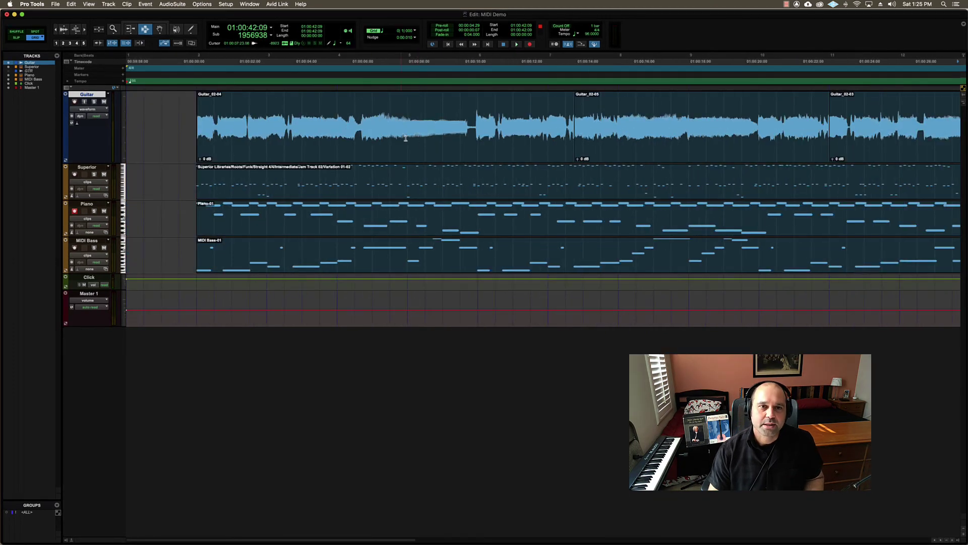
Place the insertion point in the Guitar track at 01:00:00:14, just before the clip.
left_click(191, 134)
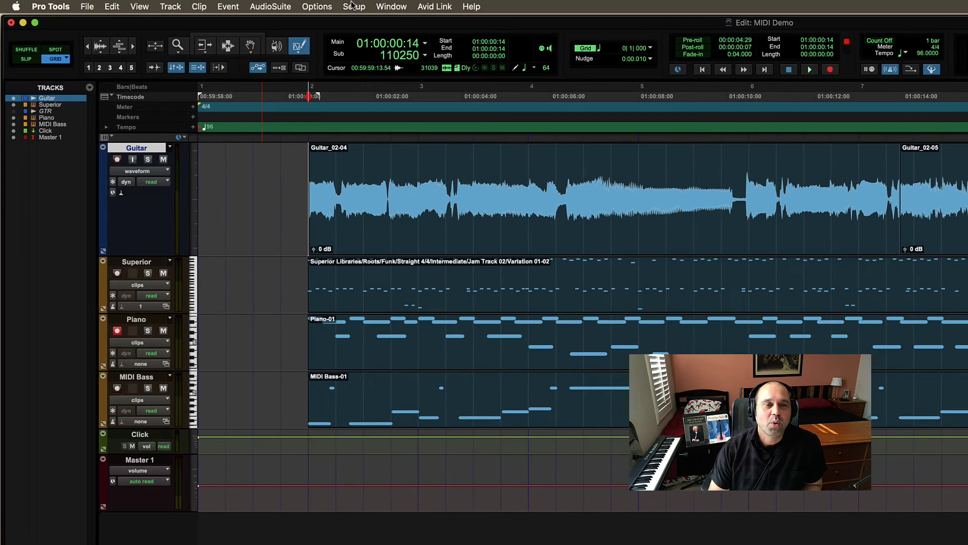
left_click(233, 6)
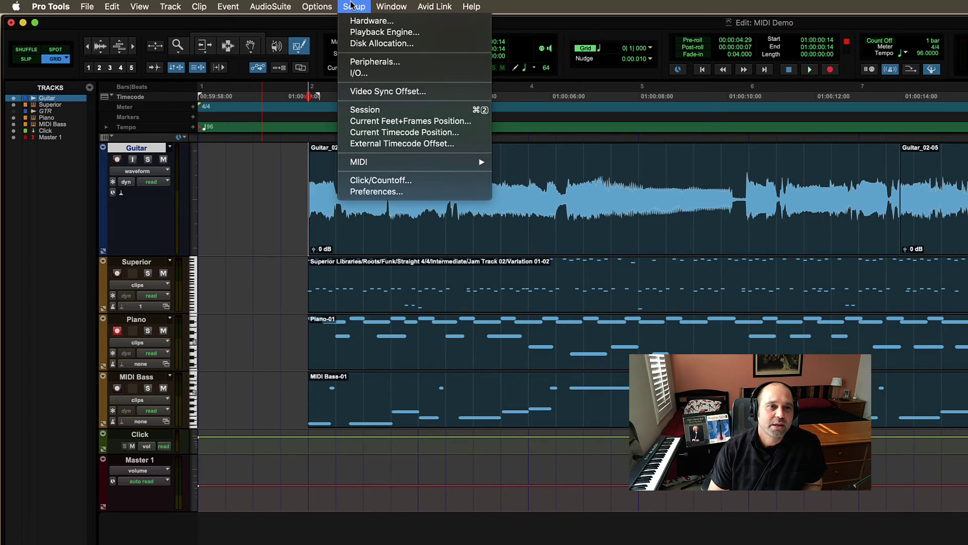
left_click(377, 191)
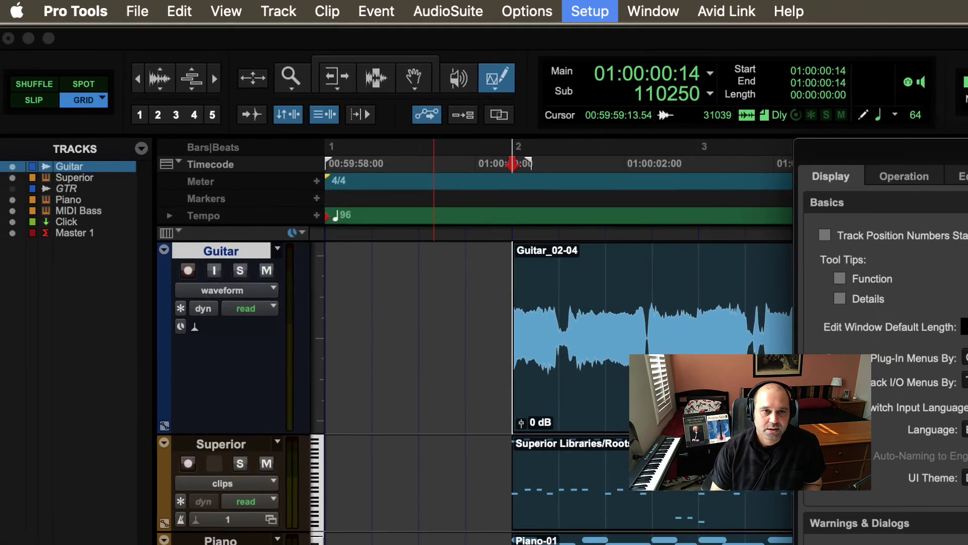
key("Return")
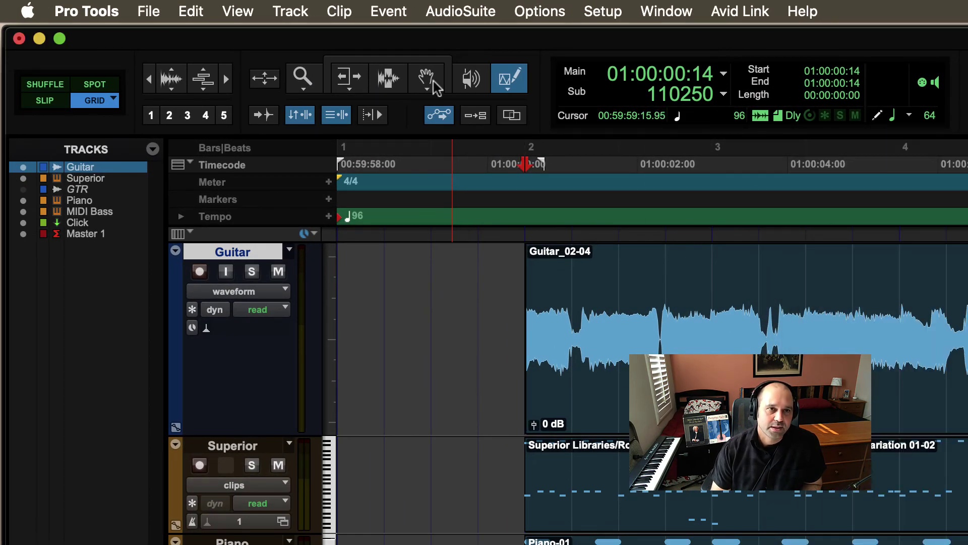
In Preferences, enable both Function and Details tool tips on the Display tab.
left_click(602, 11)
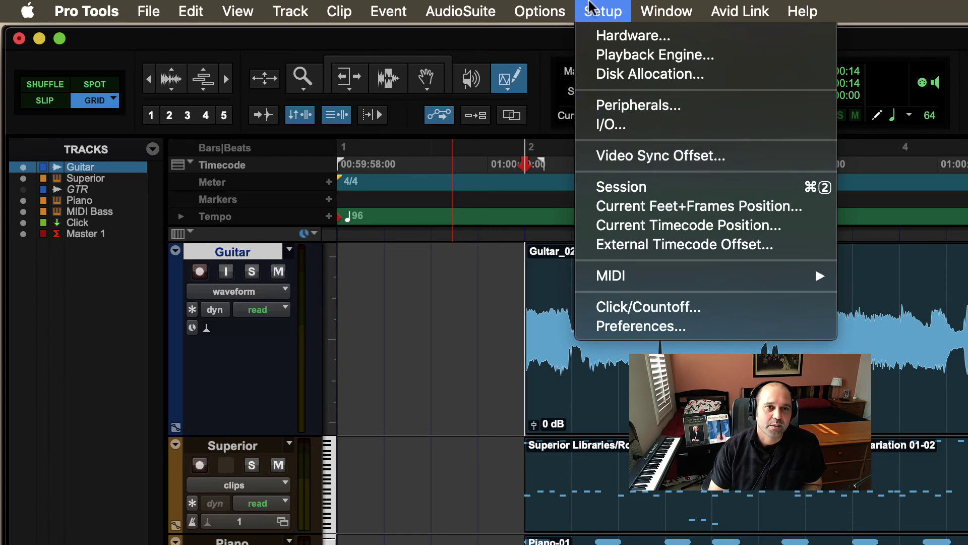
left_click(673, 328)
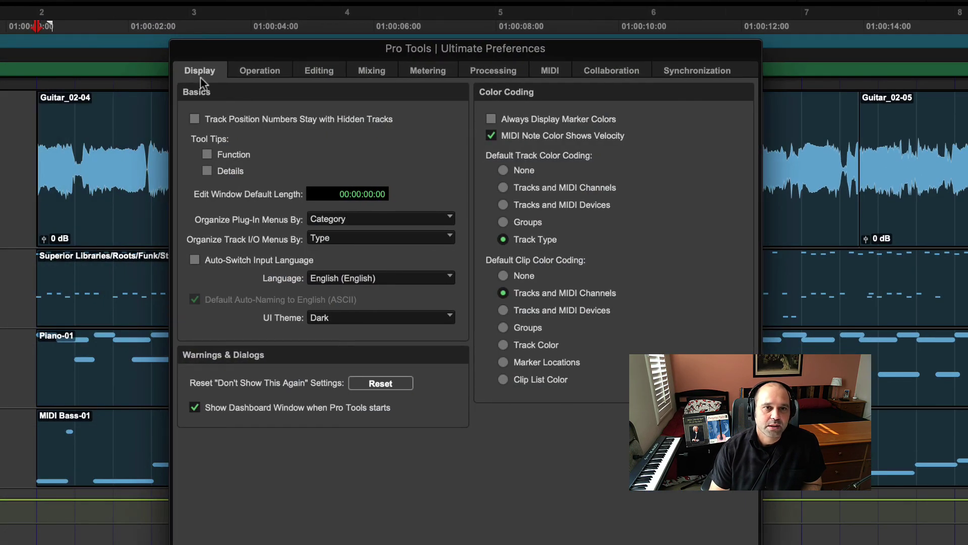
left_click(206, 154)
left_click(207, 171)
key("Return")
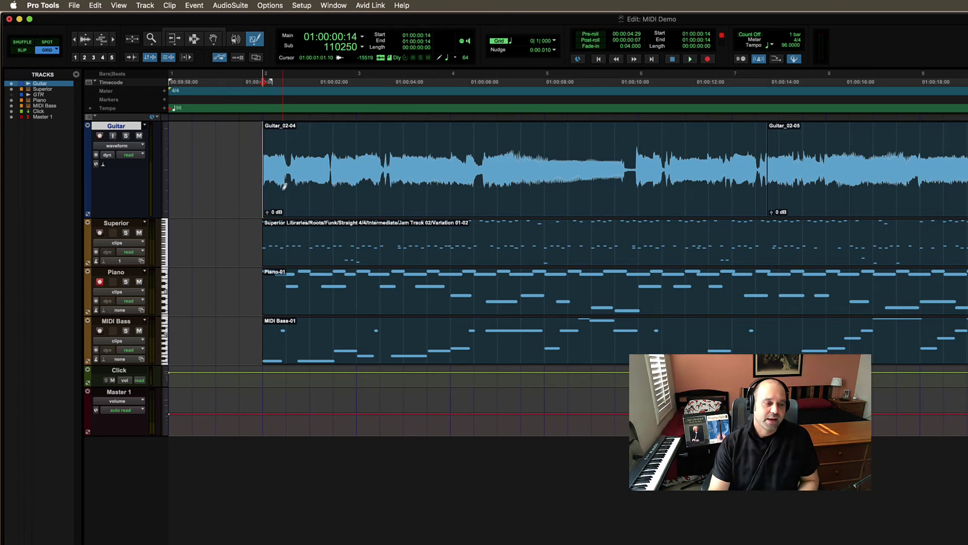
Switch tools, zooming into the Guitar waveform and back out to about 20 seconds across.
key("F7")
left_click(212, 40)
left_click(162, 41)
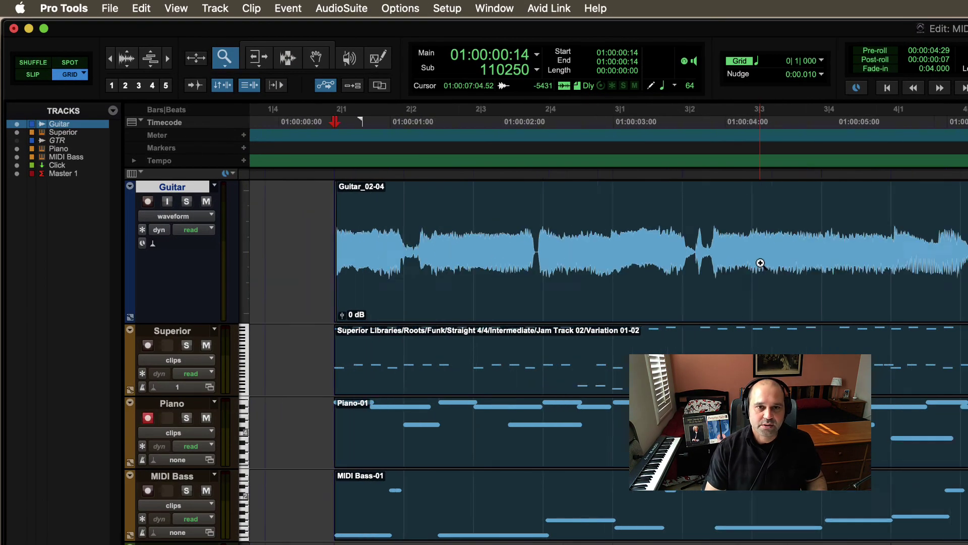
left_click(550, 190)
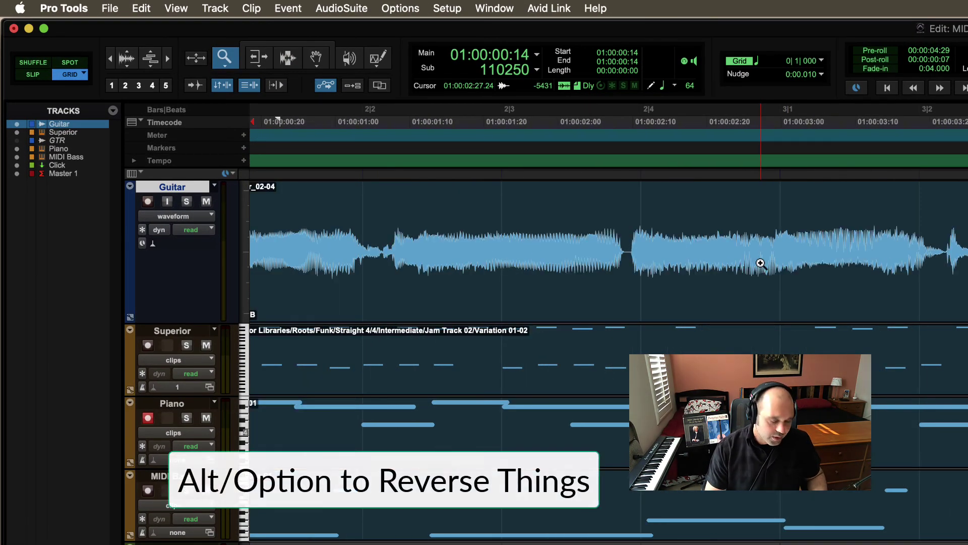
left_click(787, 272, "alt")
left_click(785, 282, "alt")
left_click(784, 297, "alt")
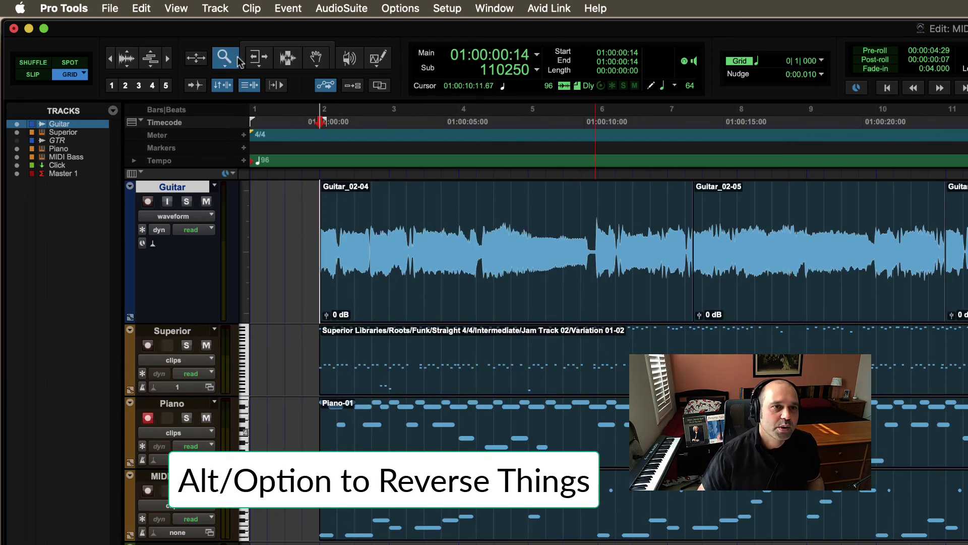
Trim the start and then the end of Guitar_02-04, undoing each trim.
left_click(259, 57)
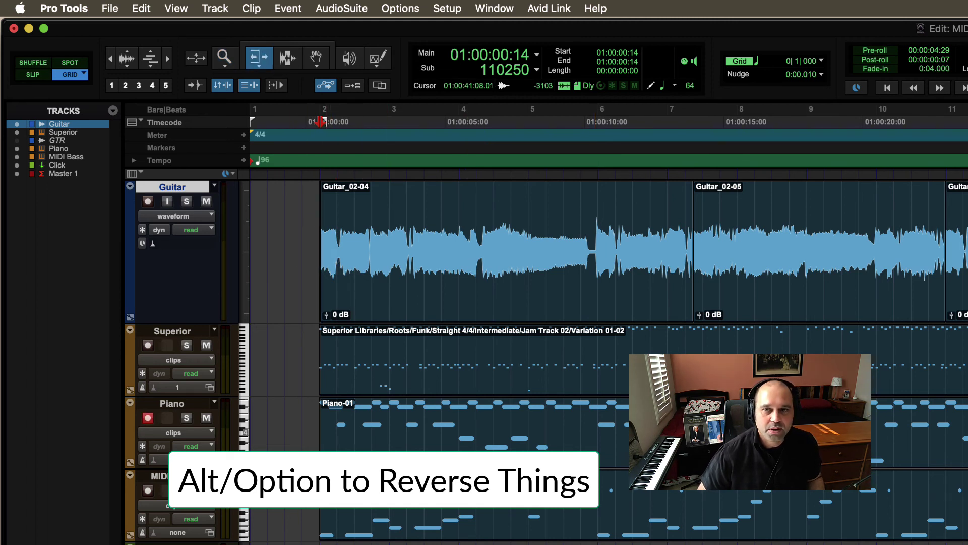
left_click(352, 246)
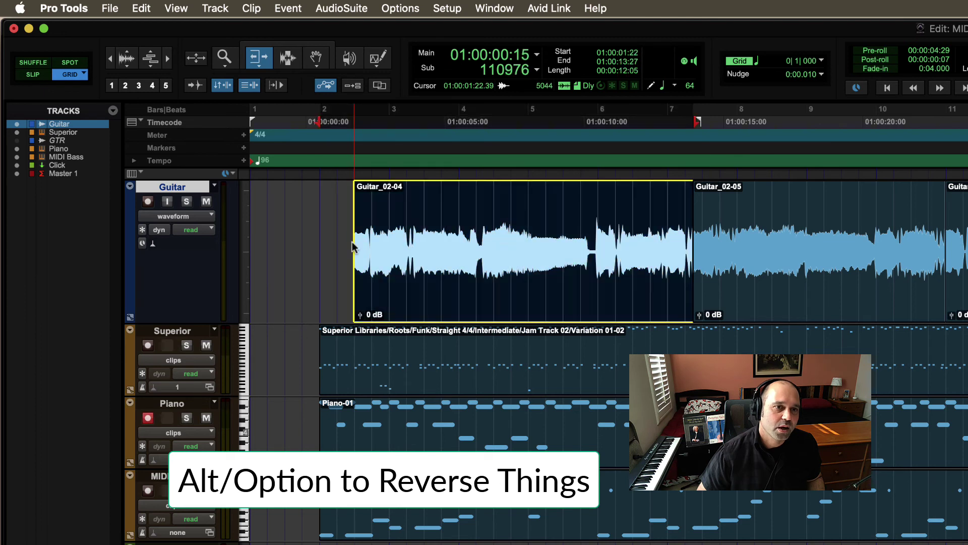
key("super+z")
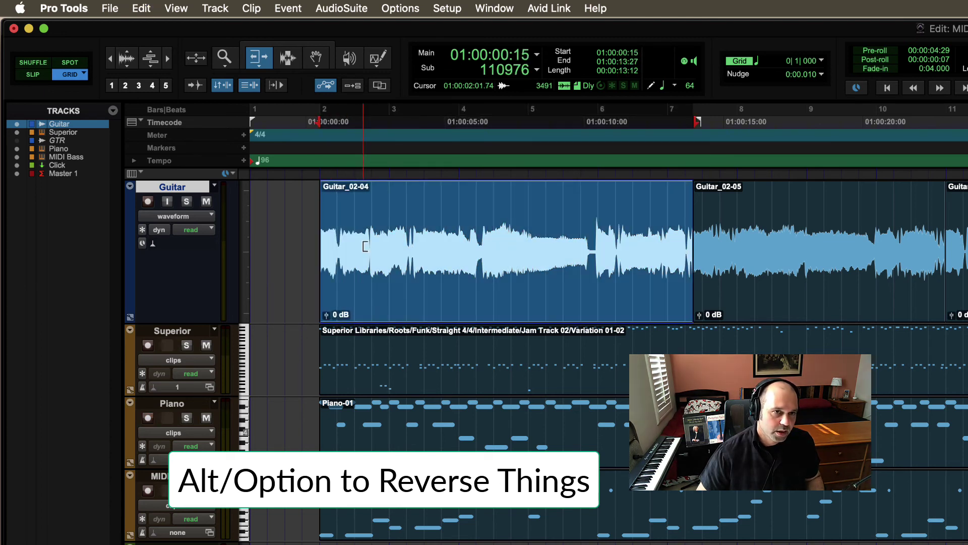
left_click(361, 246, "alt")
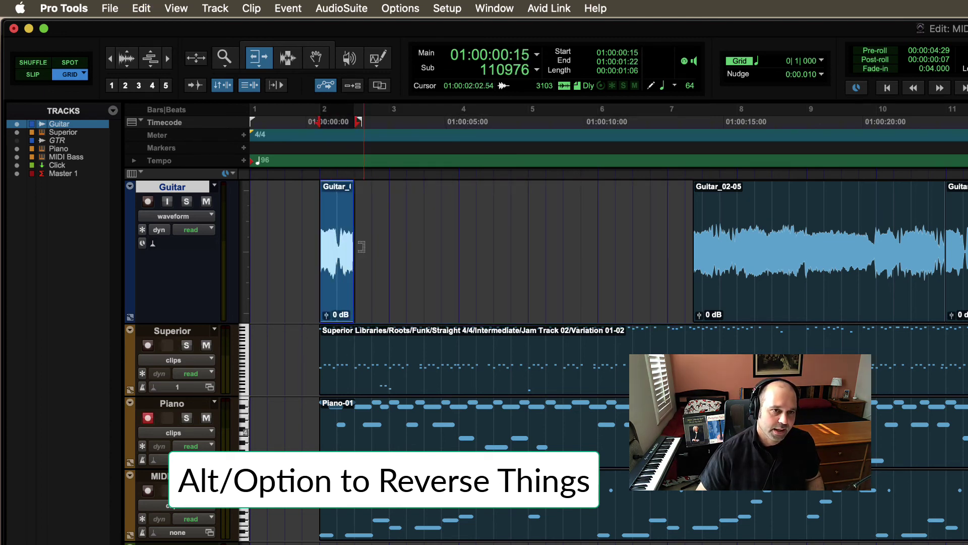
key("super+z")
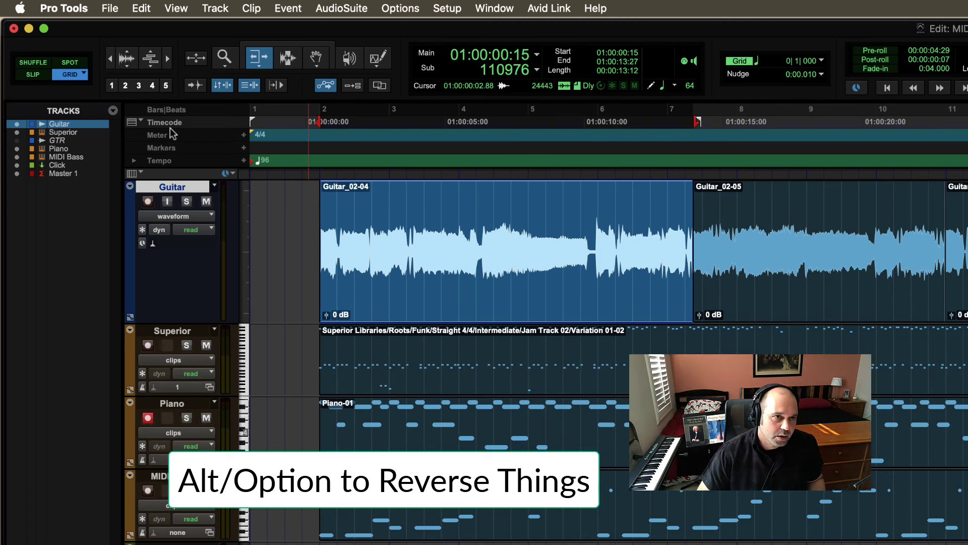
Show the Timecode 2, Feet+Frames and Samples rulers.
left_click(132, 122)
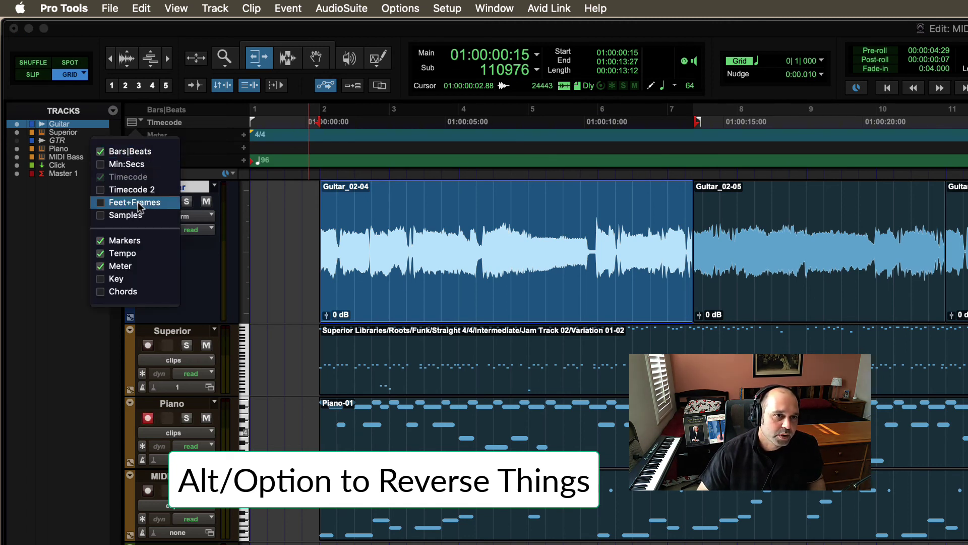
left_click(101, 189)
left_click(101, 202)
left_click(101, 215)
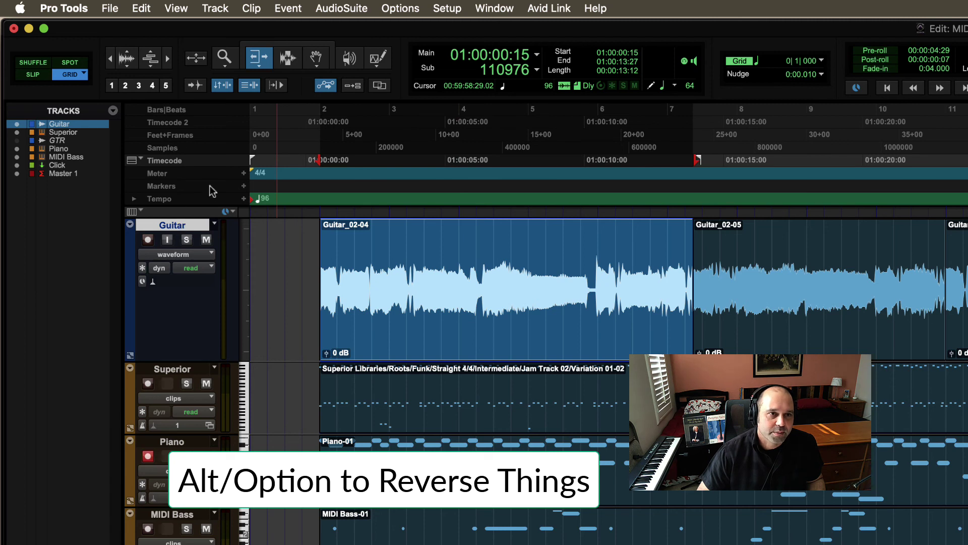
Hide the Meter, Samples and Feet+Frames rulers.
left_click(164, 174, "alt")
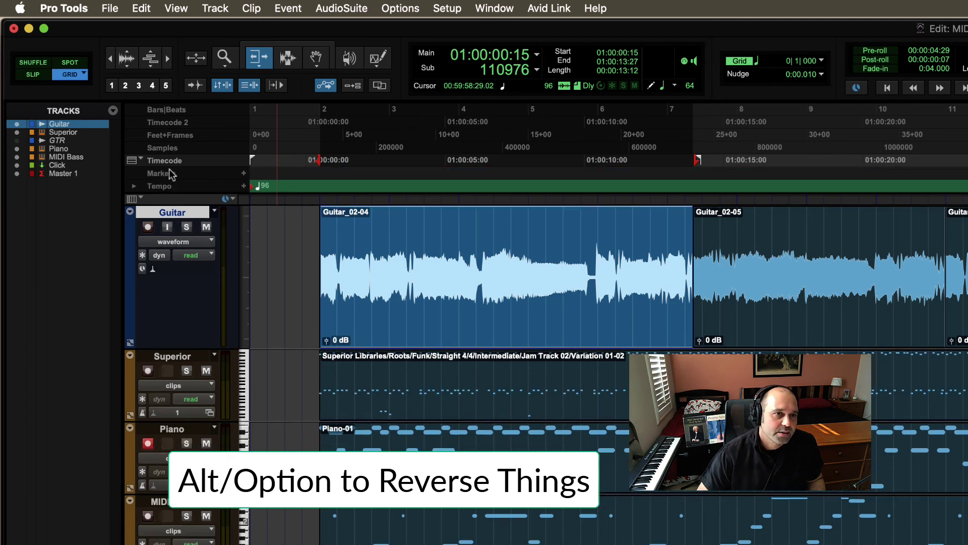
left_click(181, 148, "alt")
left_click(182, 135, "alt")
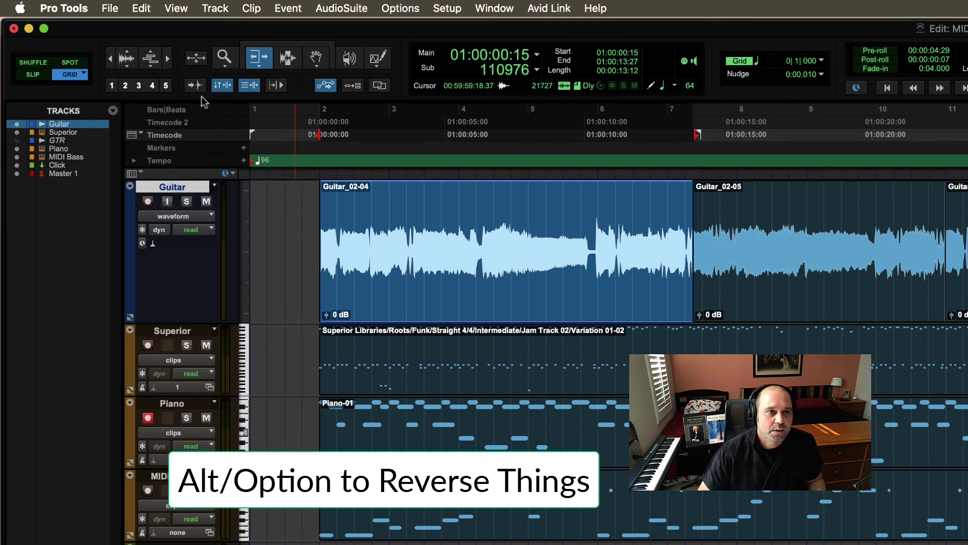
left_click(225, 56)
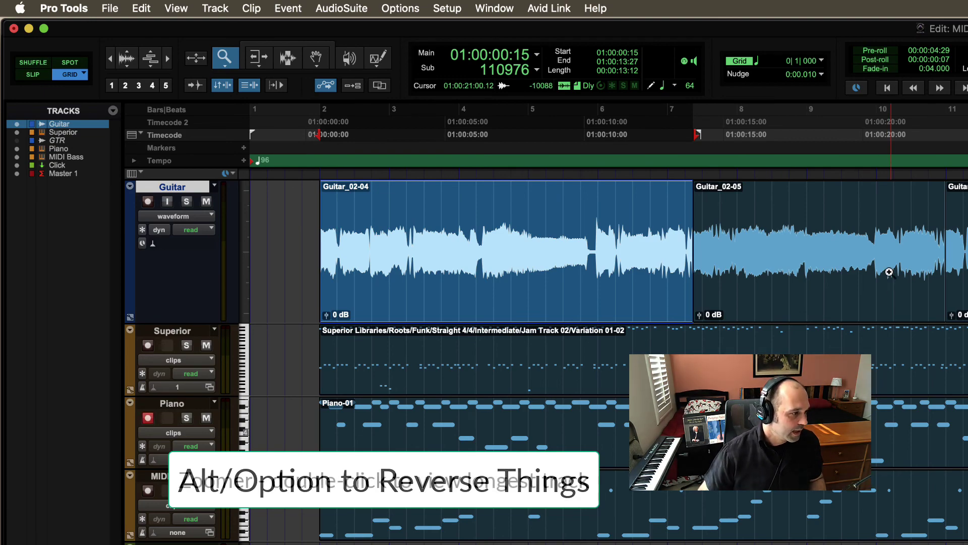
Zoom out to fit the Guitar, Superior, Piano and MIDI Bass clips, ending near bar 18.
double_click(224, 56)
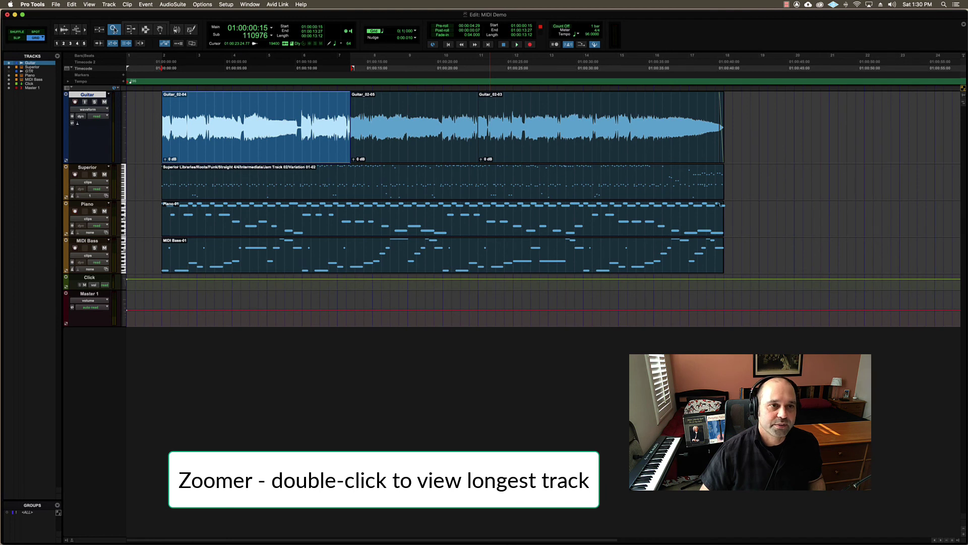
double_click(115, 30)
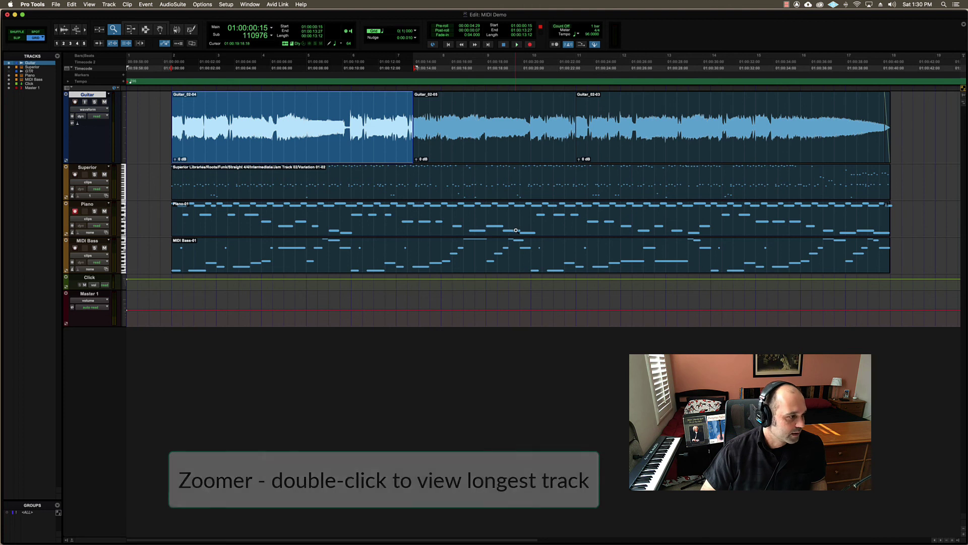
left_click(307, 182)
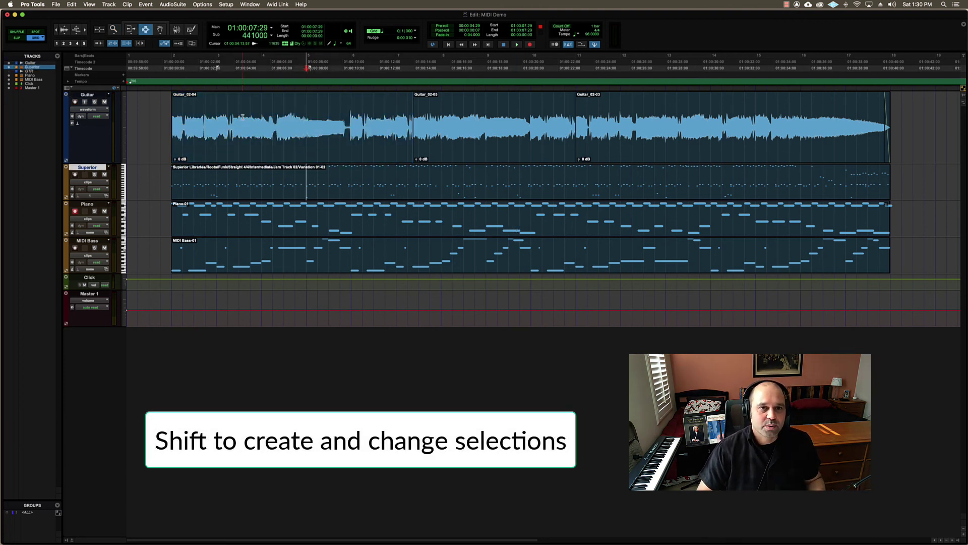
left_click(183, 125)
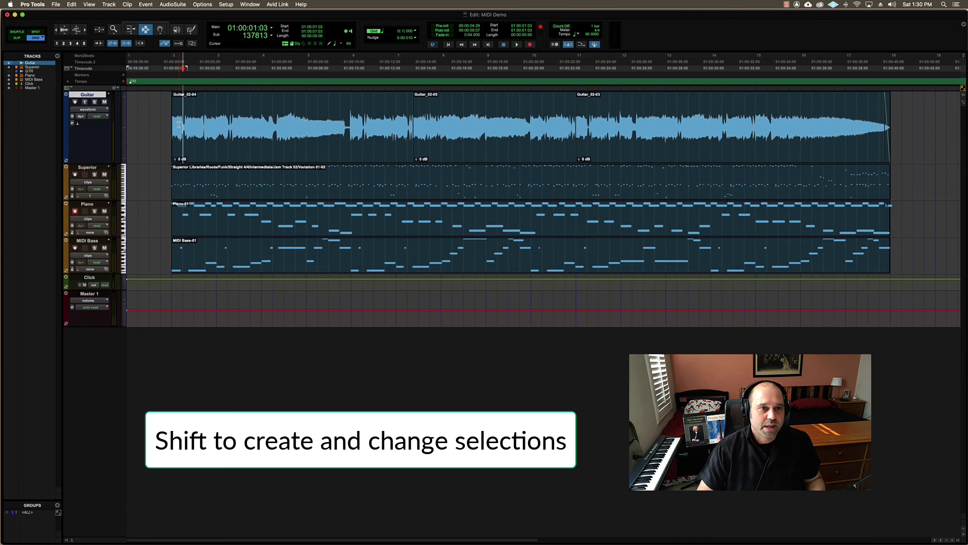
left_click(171, 126)
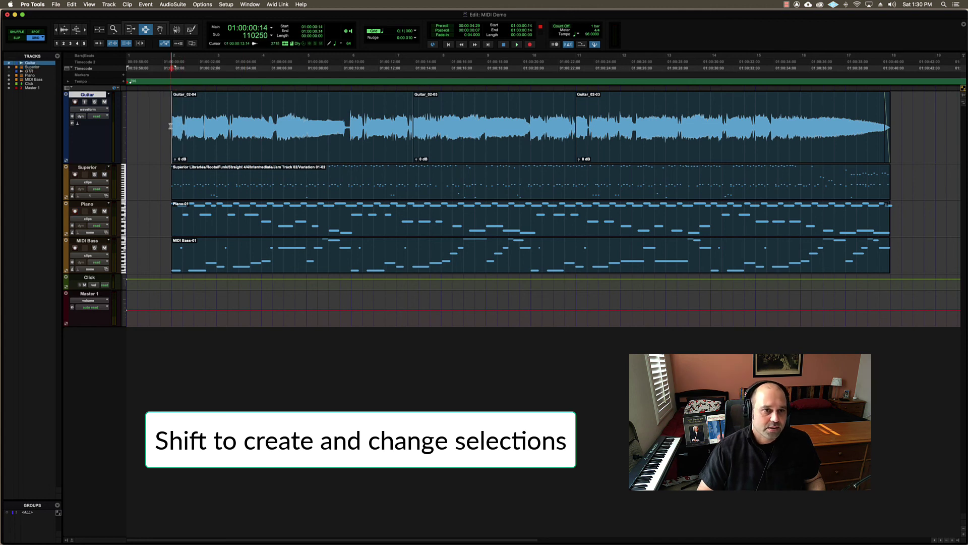
left_click(852, 130)
left_click(171, 125)
left_click(820, 130, "shift")
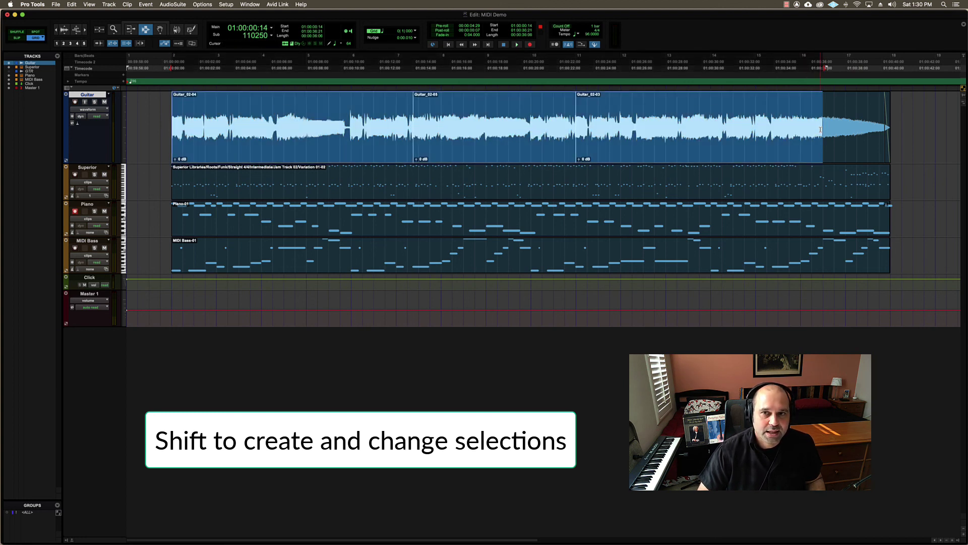
left_click(666, 129, "shift")
left_click(575, 132, "shift")
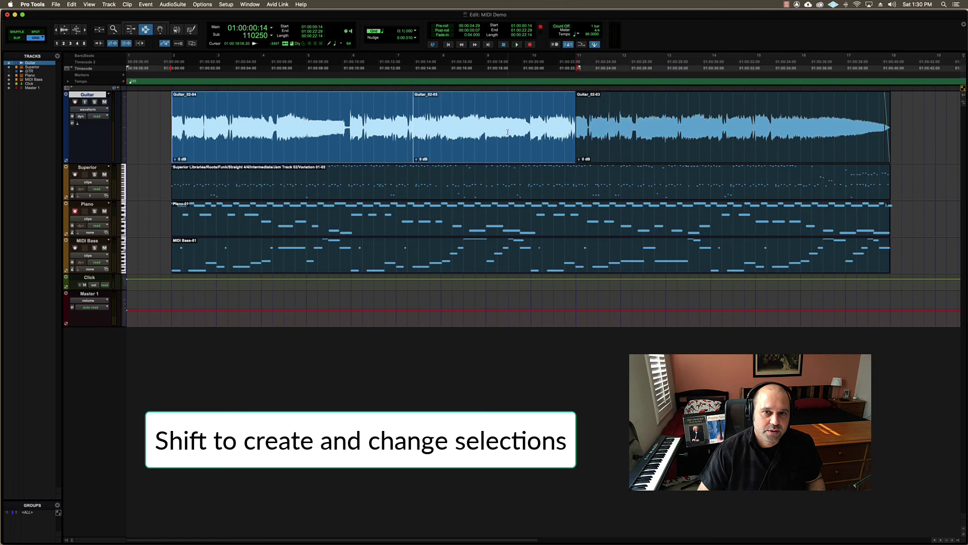
left_click(504, 130, "shift")
left_click(440, 130, "shift")
left_click(384, 129, "shift")
left_click(298, 129, "shift")
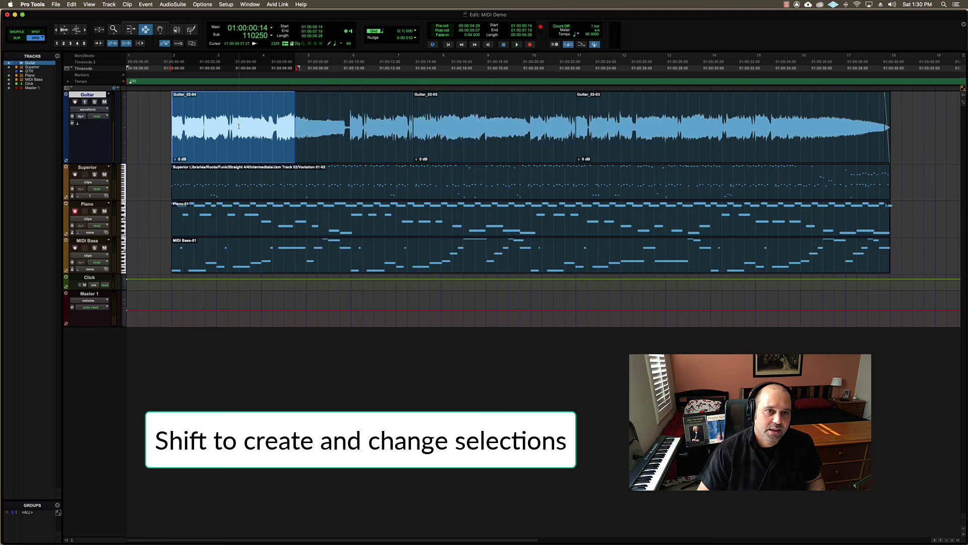
left_click(238, 129, "shift")
left_click(363, 129, "shift")
left_click(497, 130, "shift")
left_click(654, 132, "shift")
left_click(783, 131, "shift")
left_click(838, 132, "shift")
left_click(767, 131, "shift")
left_click(609, 129, "shift")
left_click(529, 128, "shift")
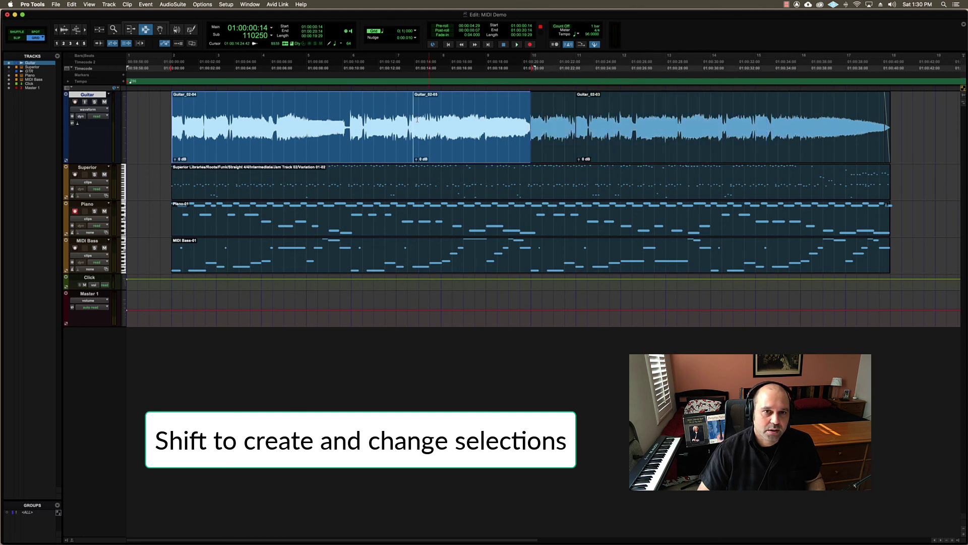
left_click(372, 128, "shift")
left_click(240, 127)
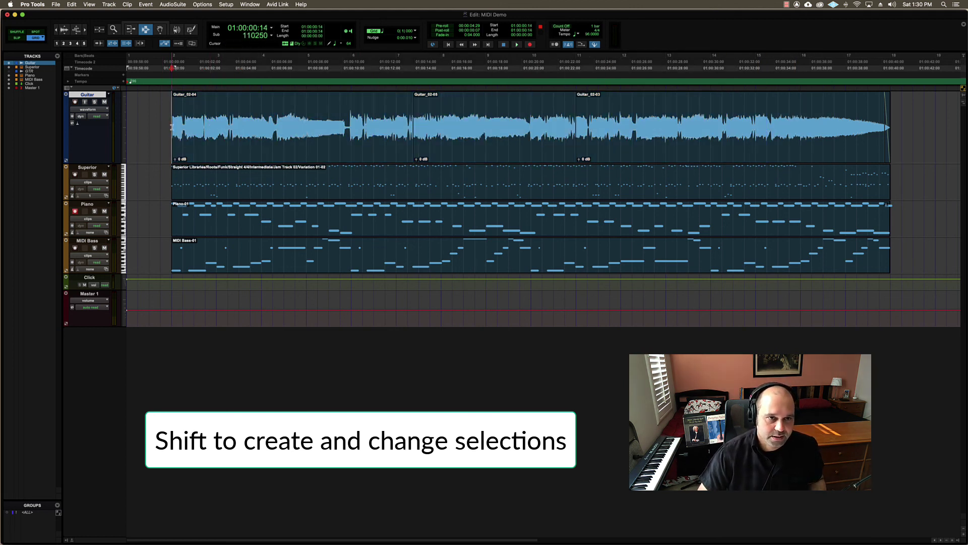
double_click(271, 142)
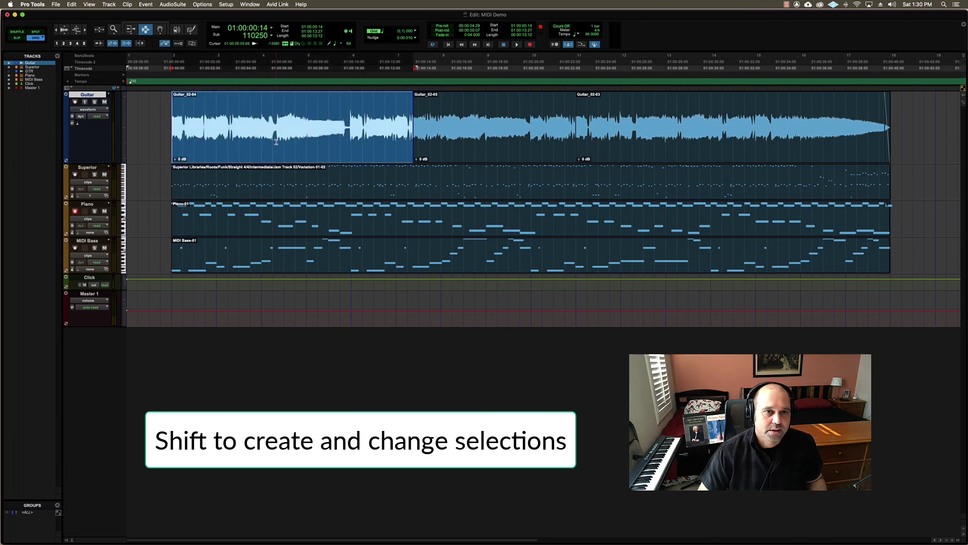
left_click(430, 147)
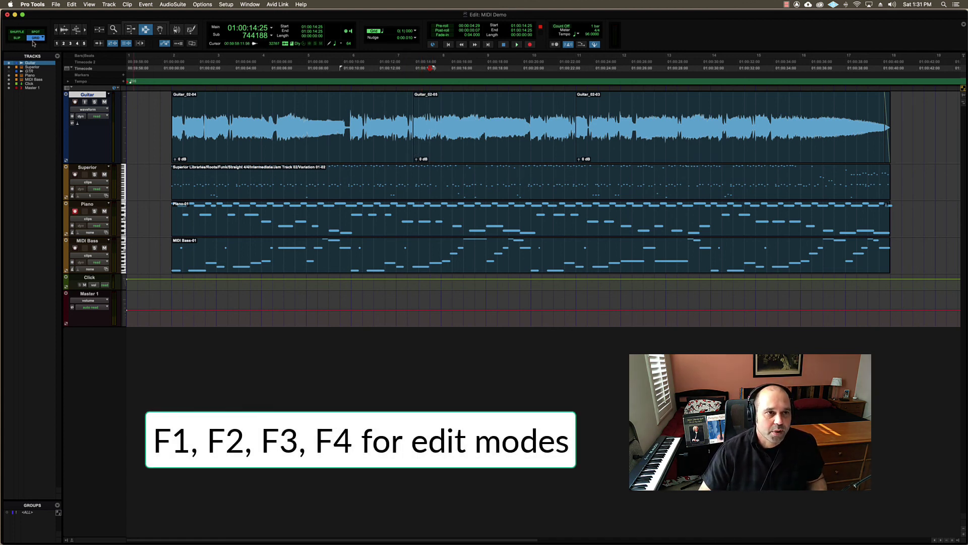
Set the edit point at the Guitar clip start and cycle Spot, Slip and Shuffle, ending on Shuffle.
left_click(170, 117)
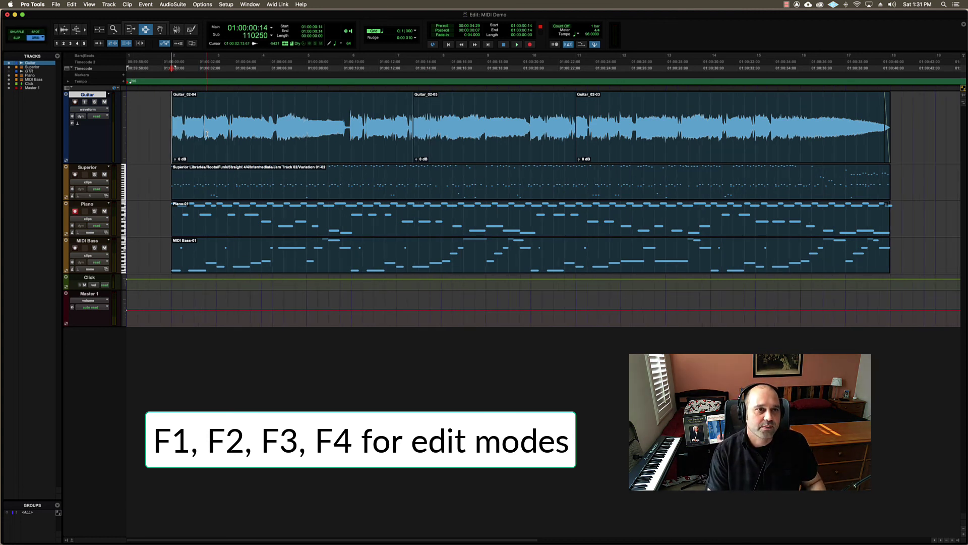
key("F3")
key("F1")
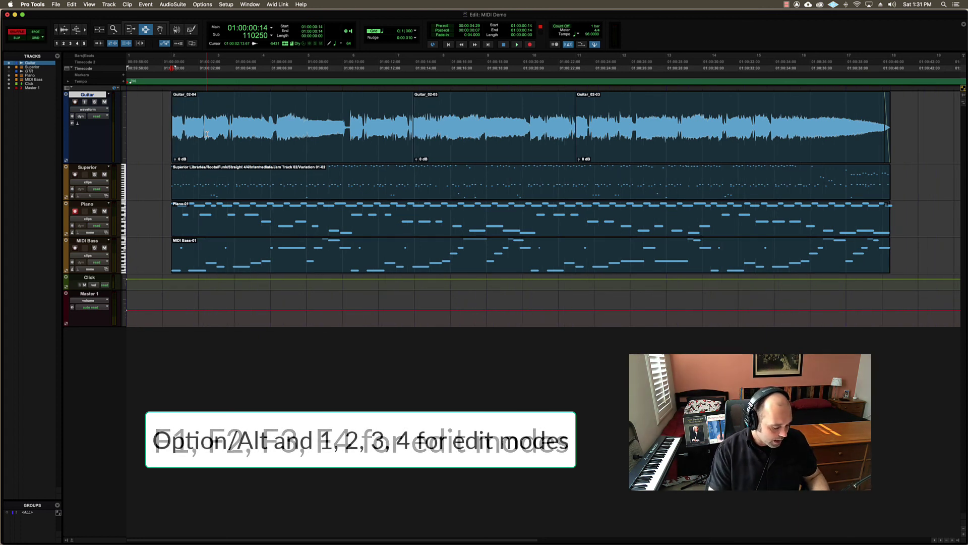
key("alt+2")
key("alt+3")
key("alt+1")
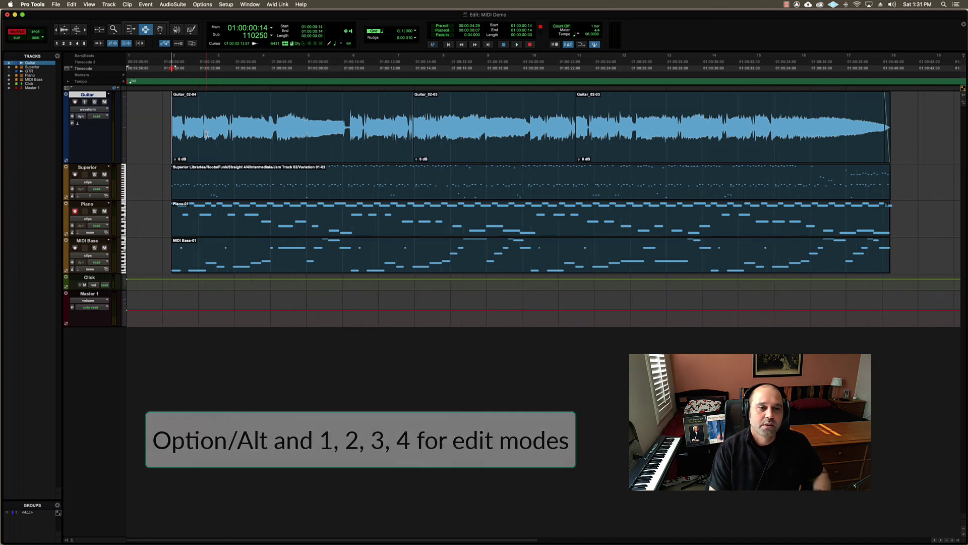